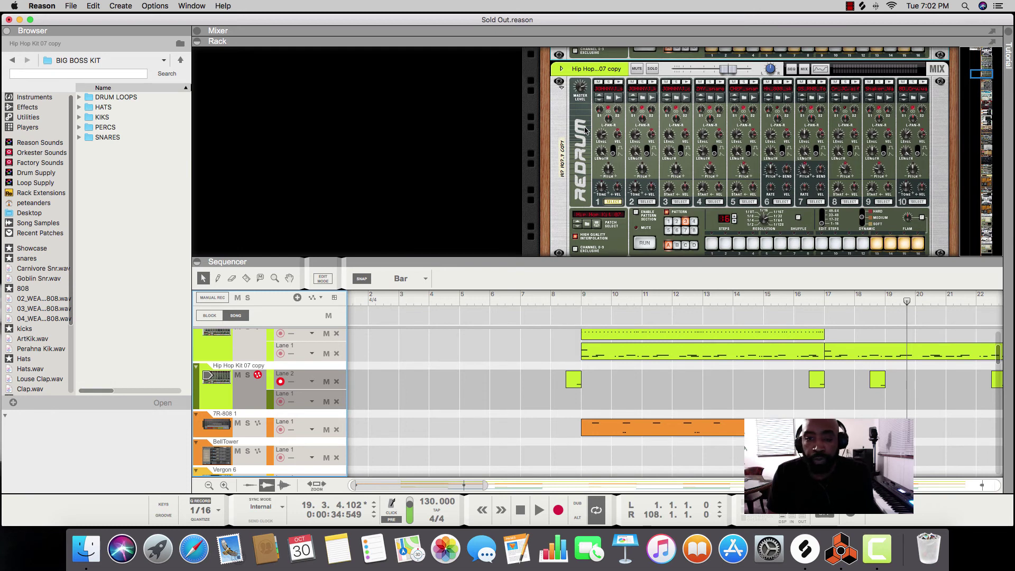
scroll(585, 129, "down", 2)
scroll(585, 129, "up", 2)
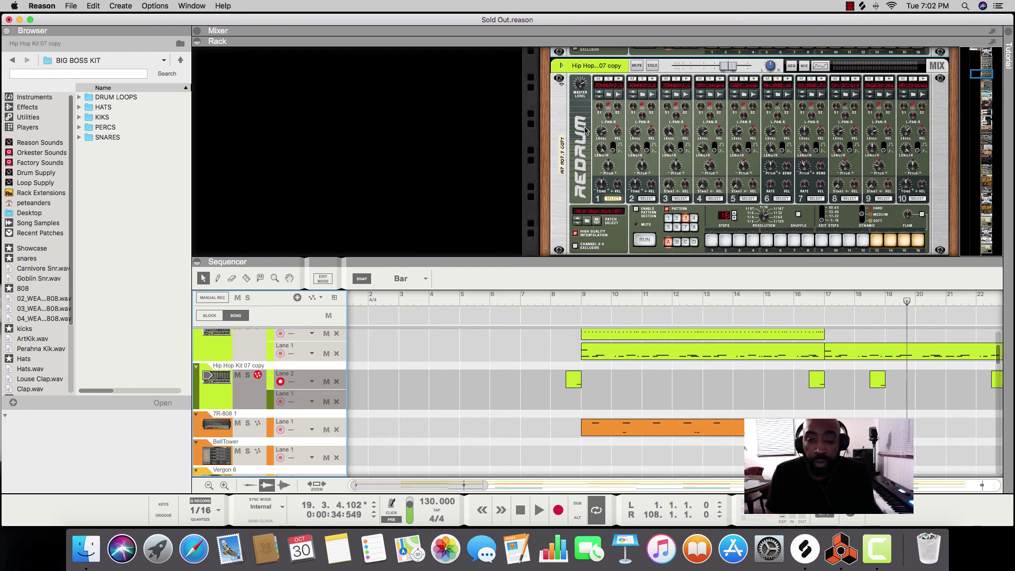
scroll(585, 129, "down", 2)
scroll(585, 129, "up", 1)
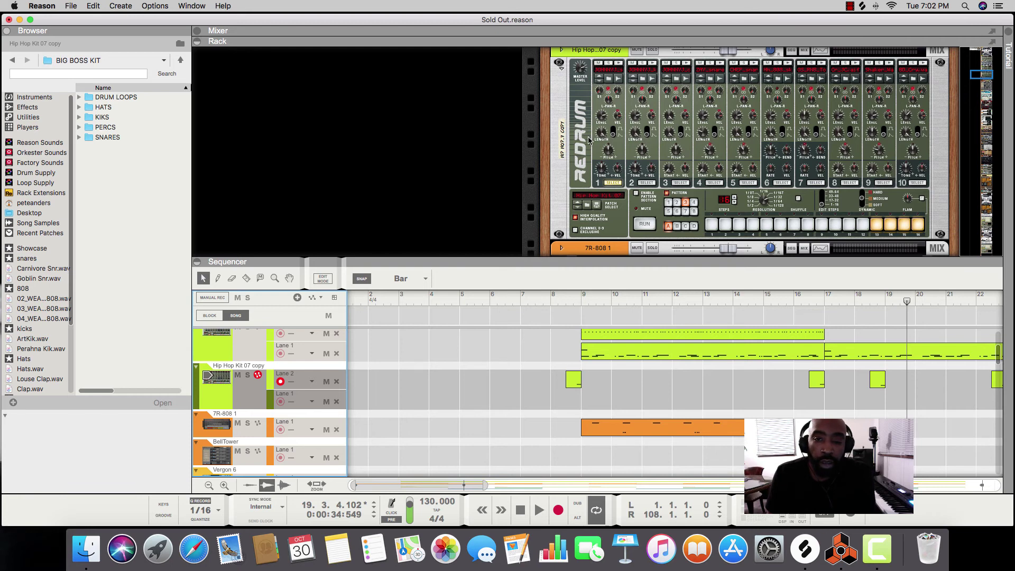
scroll(589, 140, "down", 1)
scroll(588, 140, "up", 2)
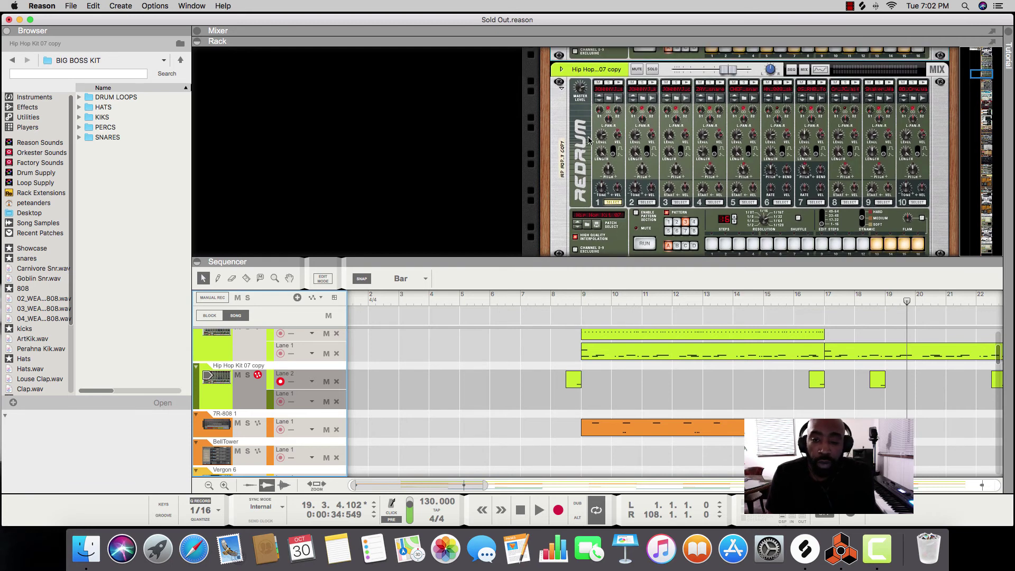
scroll(588, 141, "down", 2)
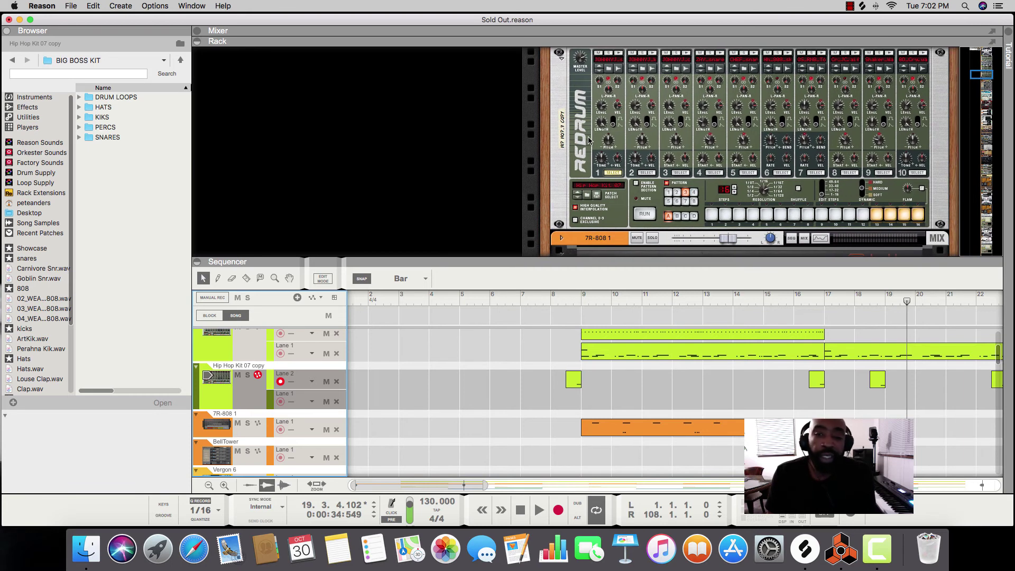
scroll(588, 141, "up", 2)
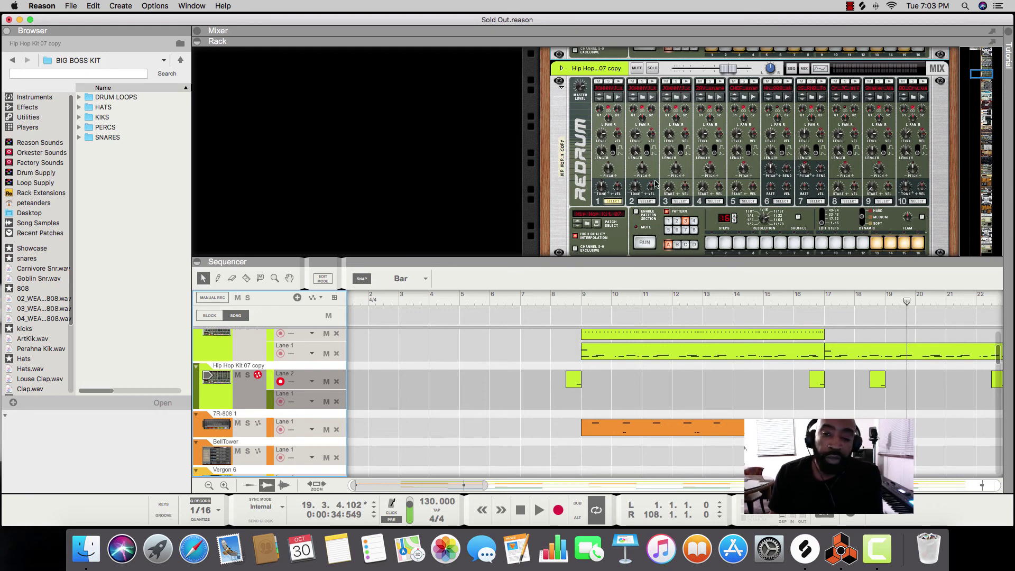
Start browsing patches for the Hip Hop Kit 07 copy Redrum and go back to the BIG BOSS KIT folder.
left_click(589, 227)
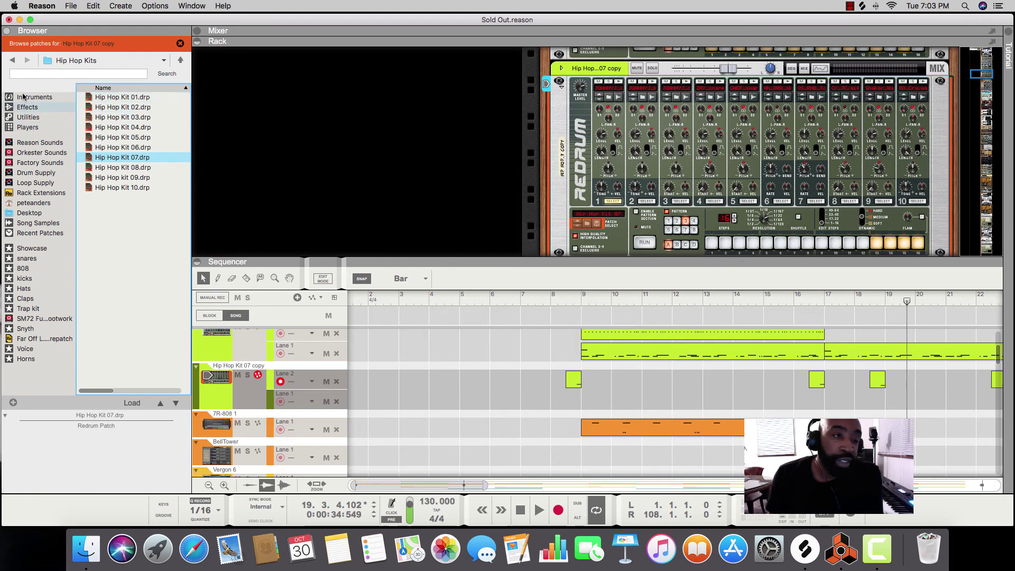
left_click(12, 61)
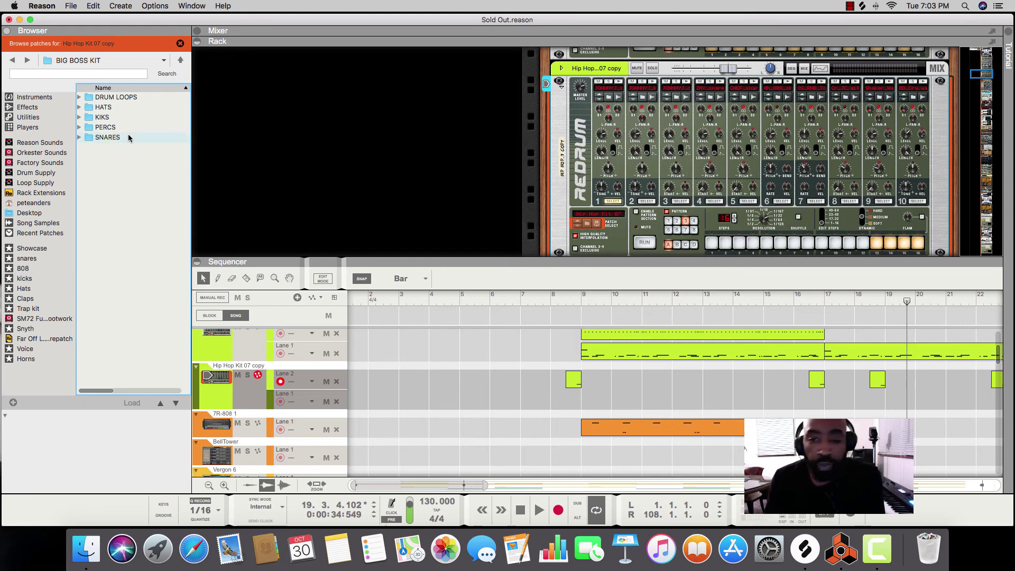
Examine the Redrum drum machines and the Mixer 1 device they share the rack with.
scroll(603, 124, "down", 2)
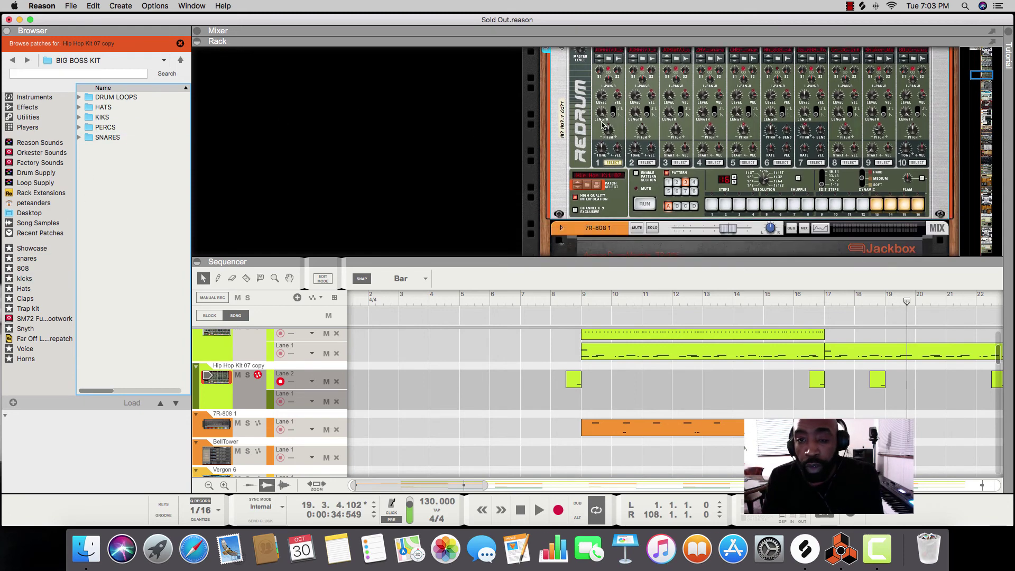
scroll(603, 124, "up", 4)
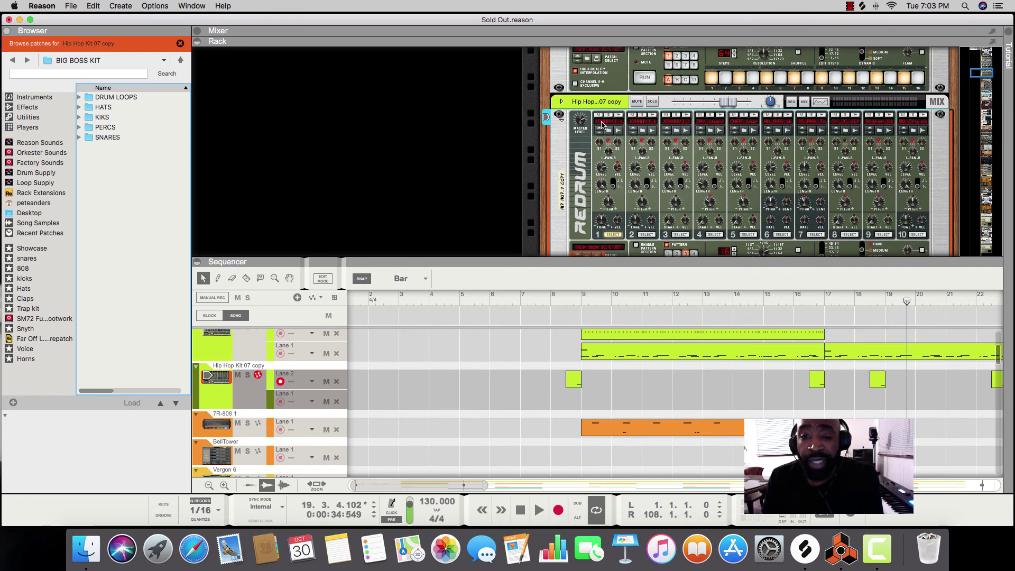
scroll(603, 124, "down", 2)
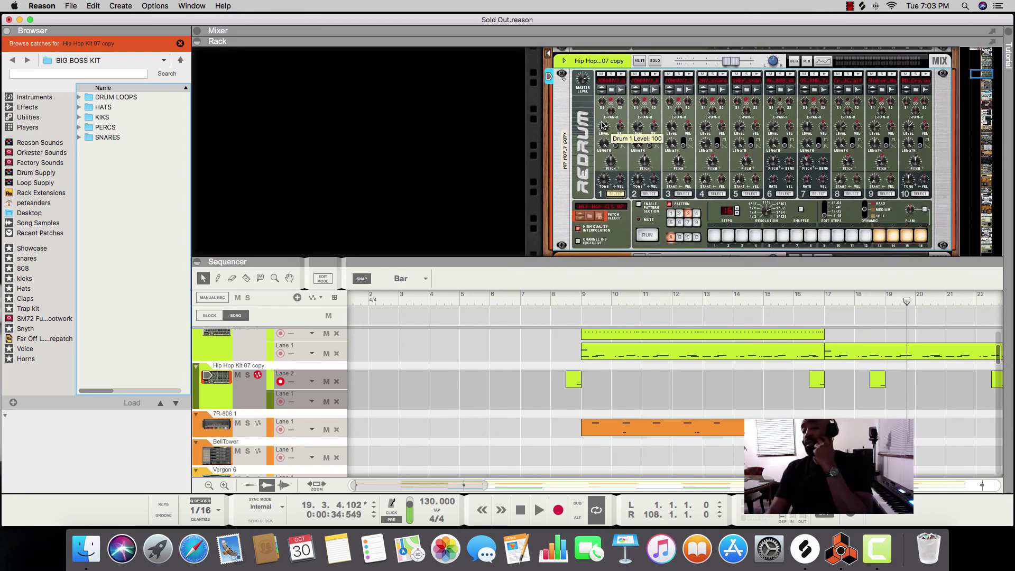
scroll(651, 132, "up", 3)
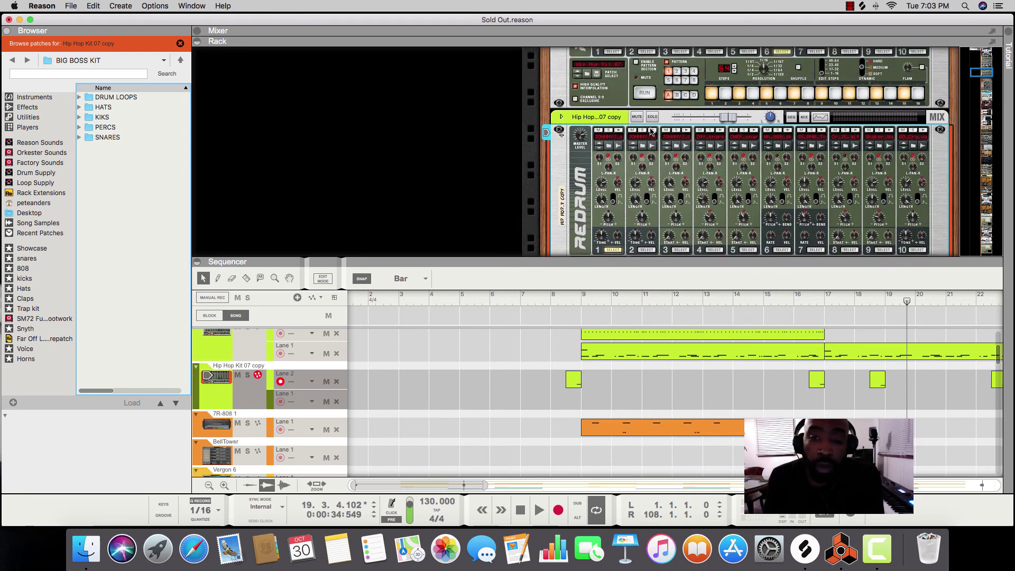
scroll(652, 131, "down", 6)
scroll(652, 131, "up", 9)
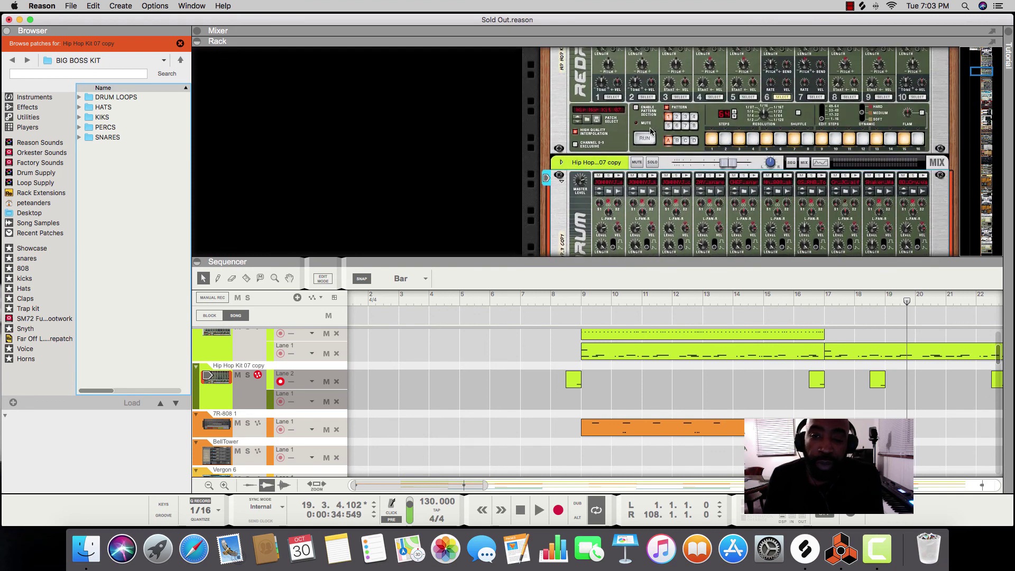
scroll(651, 131, "up", 6)
scroll(651, 131, "up", 5)
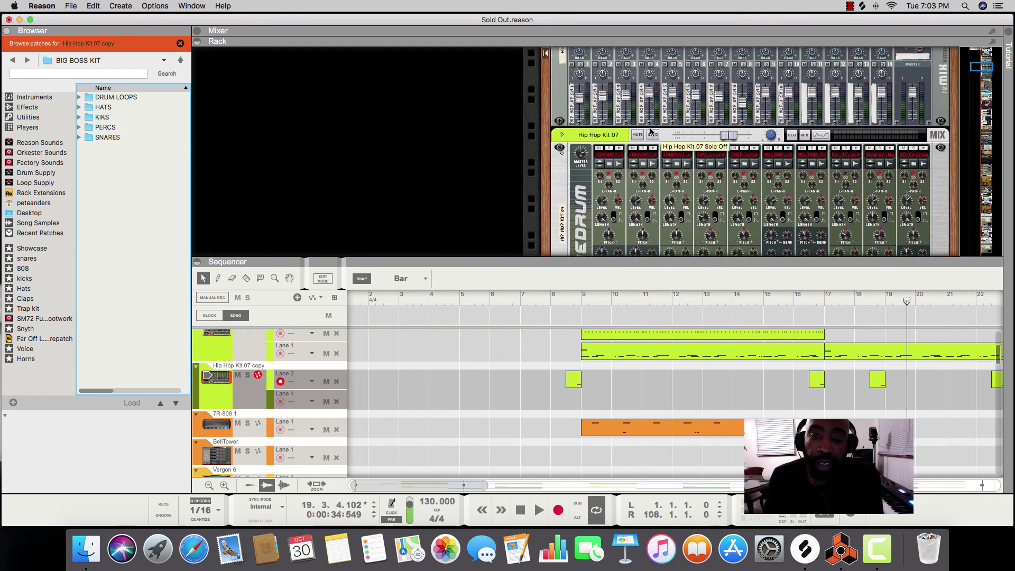
scroll(652, 132, "up", 1)
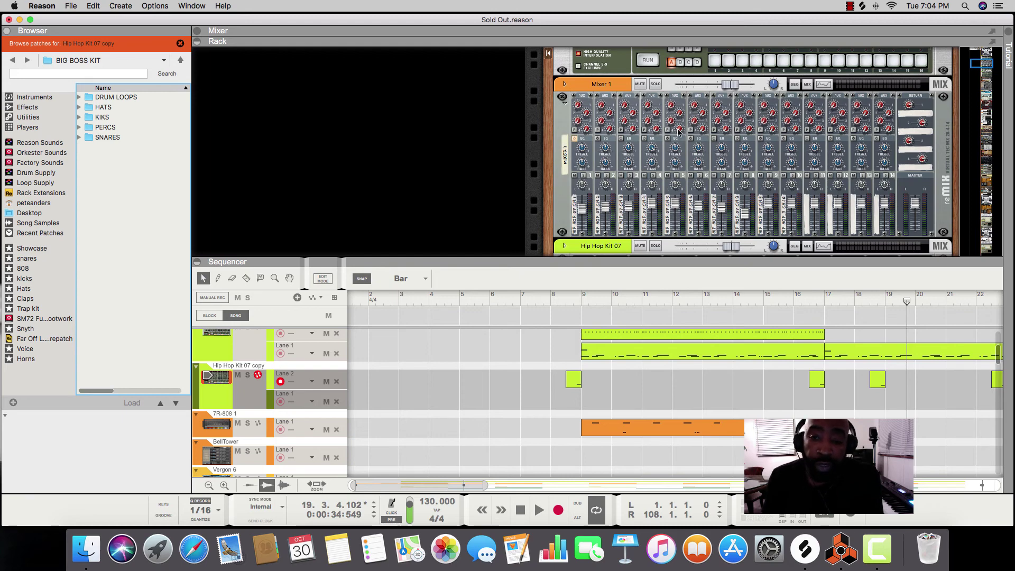
scroll(658, 123, "down", 5)
scroll(649, 144, "up", 2)
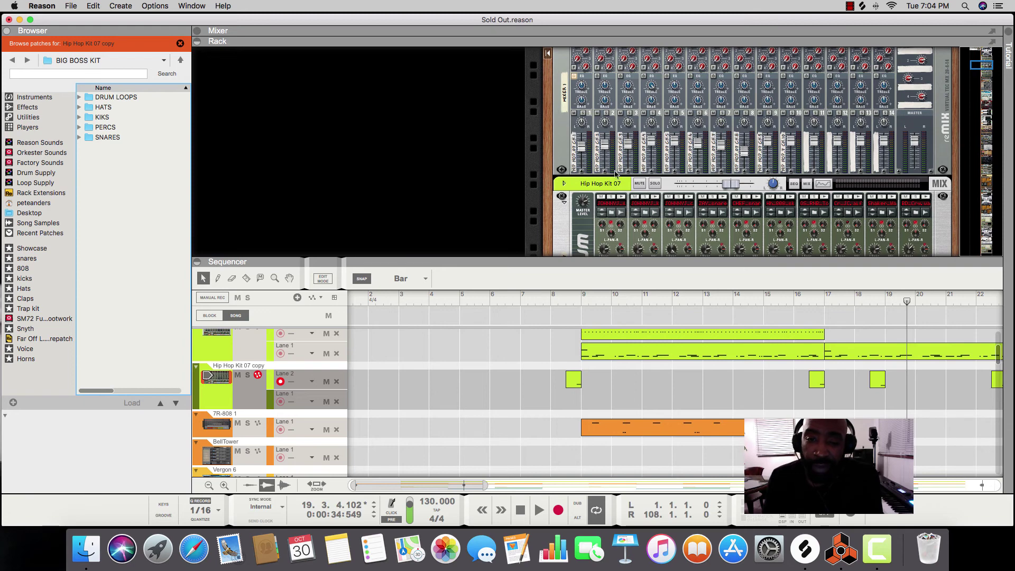
scroll(638, 214, "down", 5)
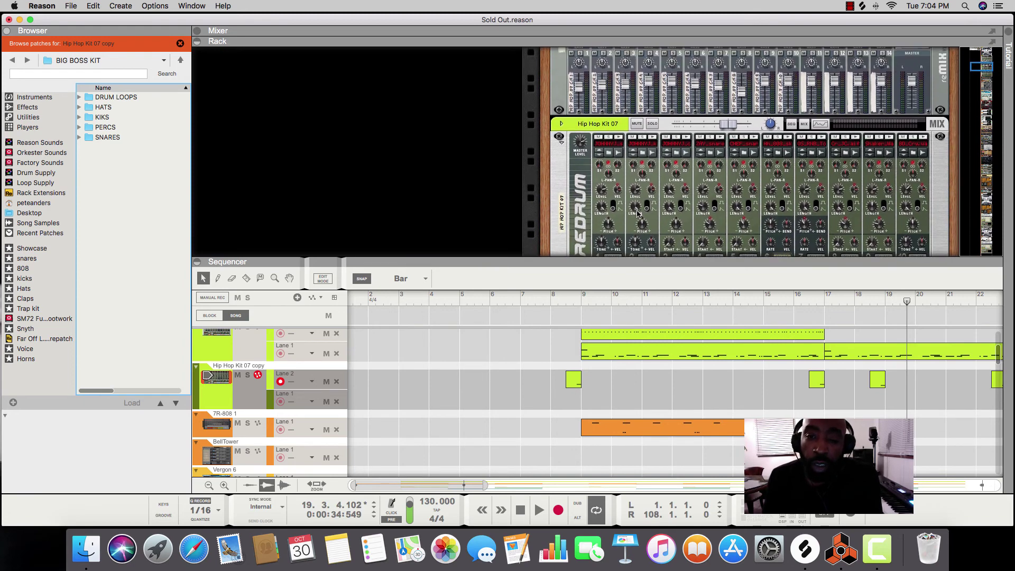
scroll(638, 214, "left", 1)
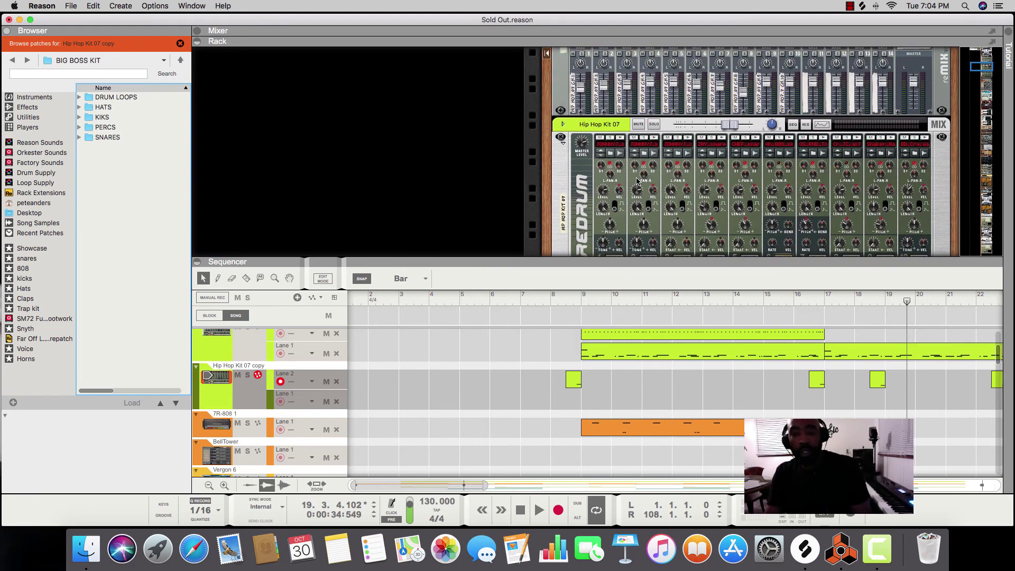
Flip the rack to its rear, inspect the cabling between the Hip Hop Kit 07 Redrum's individual outputs and Mixer 1, and return to the front.
key("Tab")
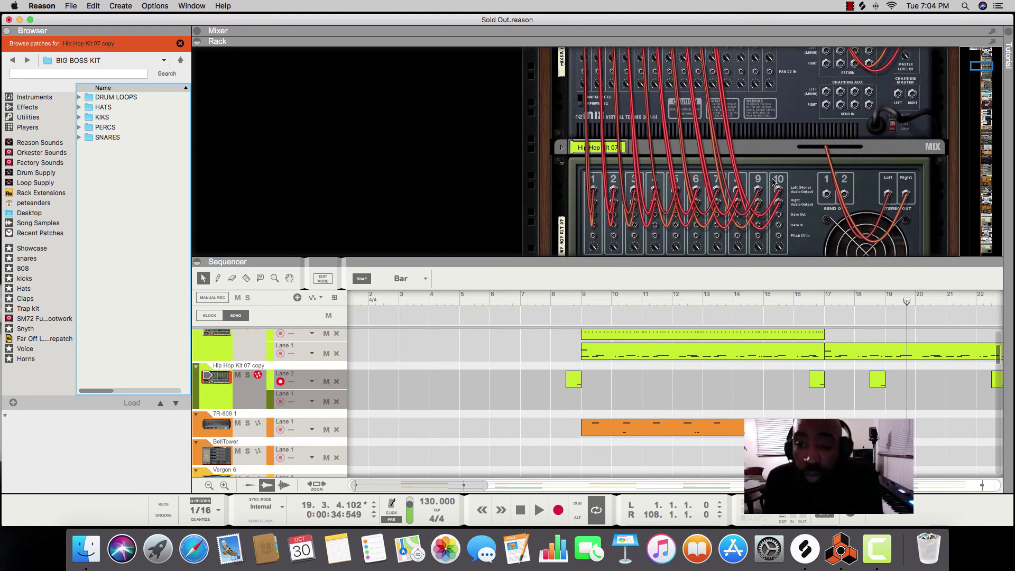
scroll(773, 182, "up", 2)
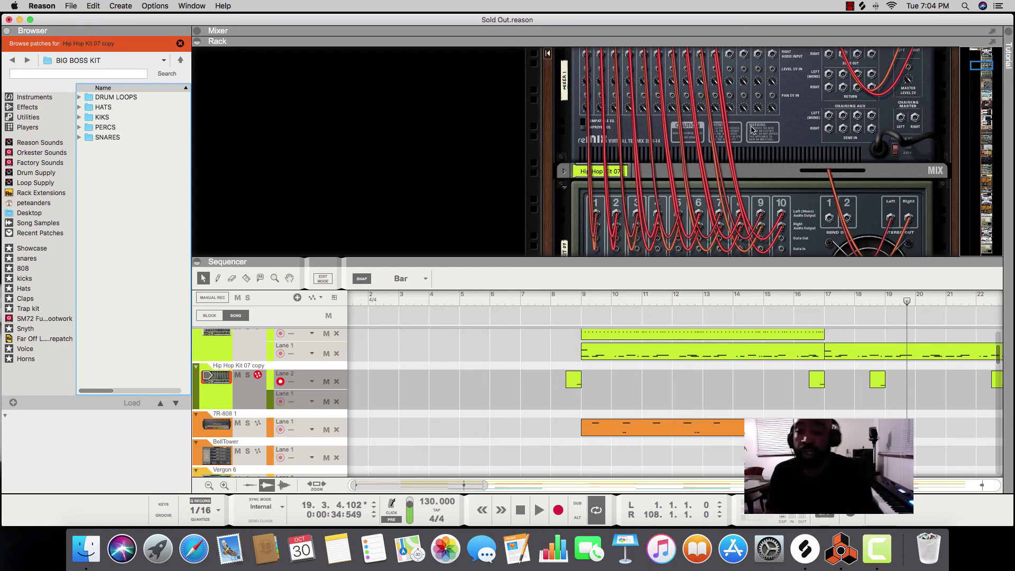
scroll(752, 129, "down", 1)
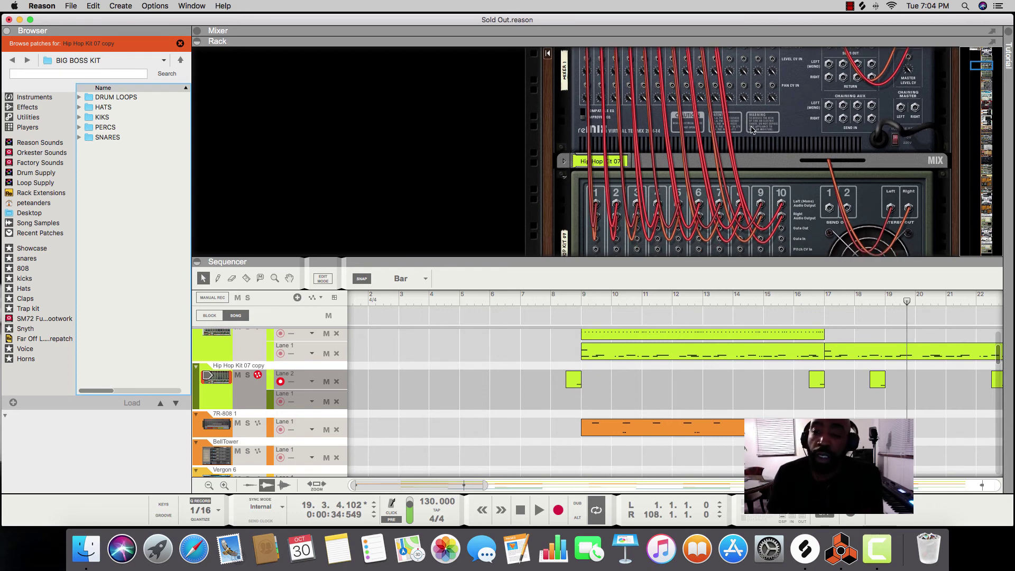
scroll(752, 130, "up", 1)
scroll(752, 129, "left", 2)
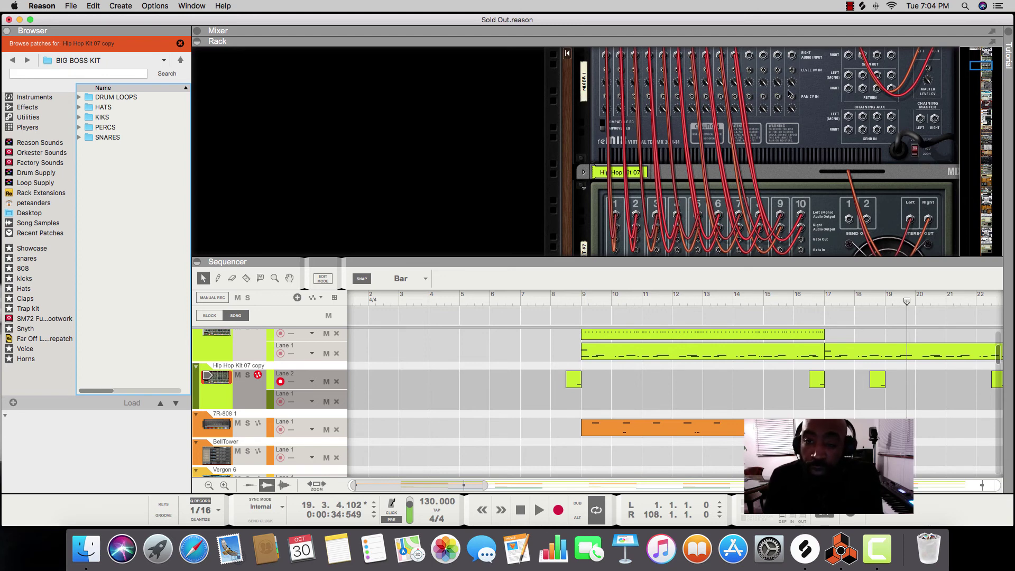
scroll(789, 97, "up", 1)
scroll(789, 96, "right", 1)
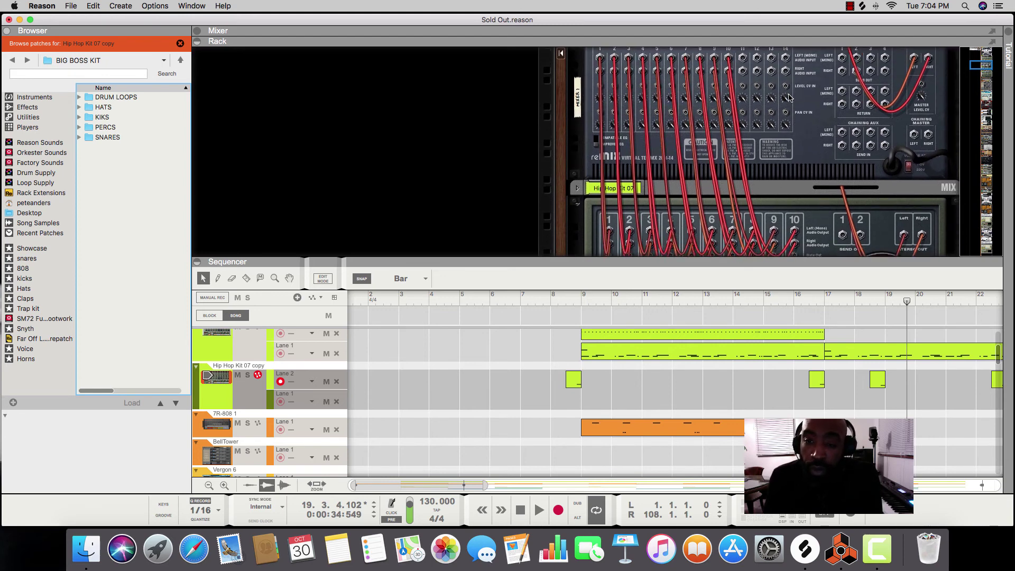
scroll(789, 97, "up", 1)
scroll(790, 97, "up", 1)
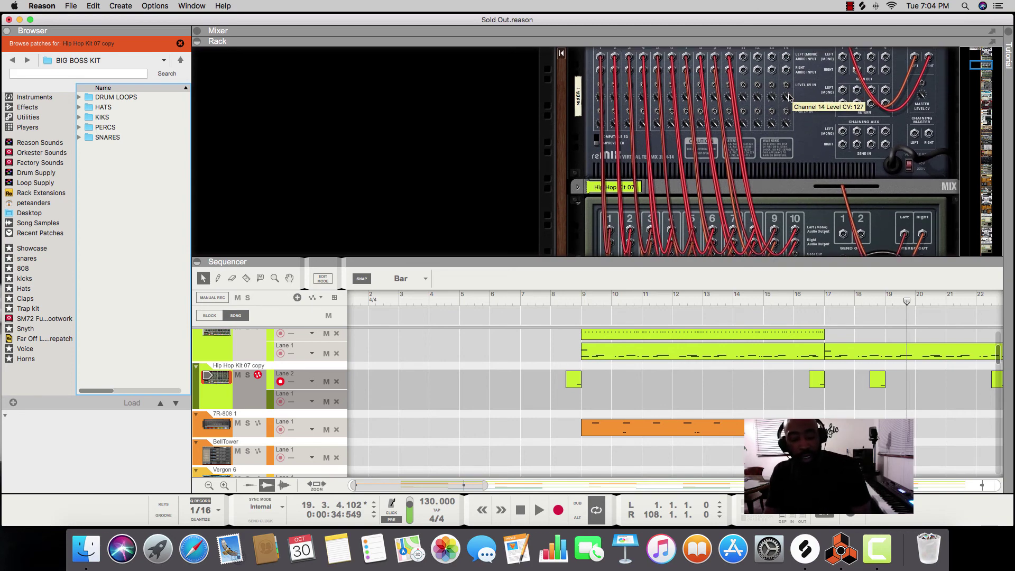
key("Tab")
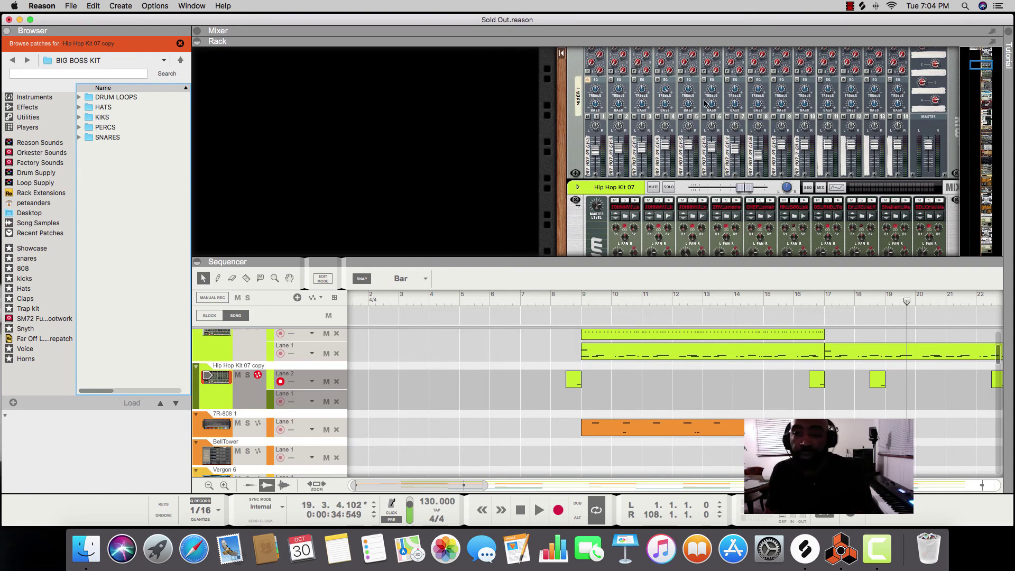
Examine the Mixer 1 channel strips and the drum channel controls of the Hip Hop Kit 07 Redrum units.
scroll(733, 142, "up", 2)
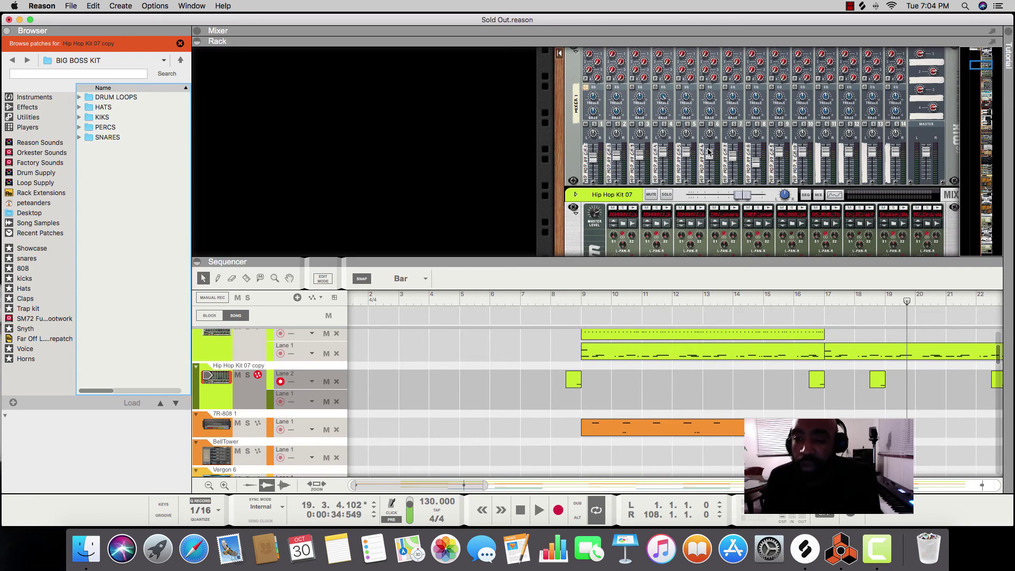
scroll(713, 198, "down", 3)
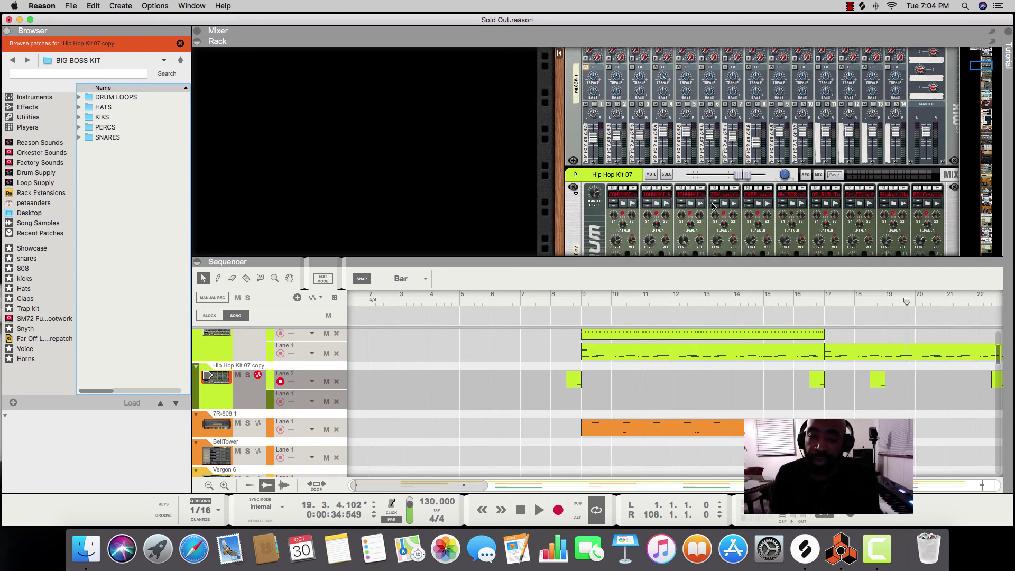
scroll(713, 206, "down", 10)
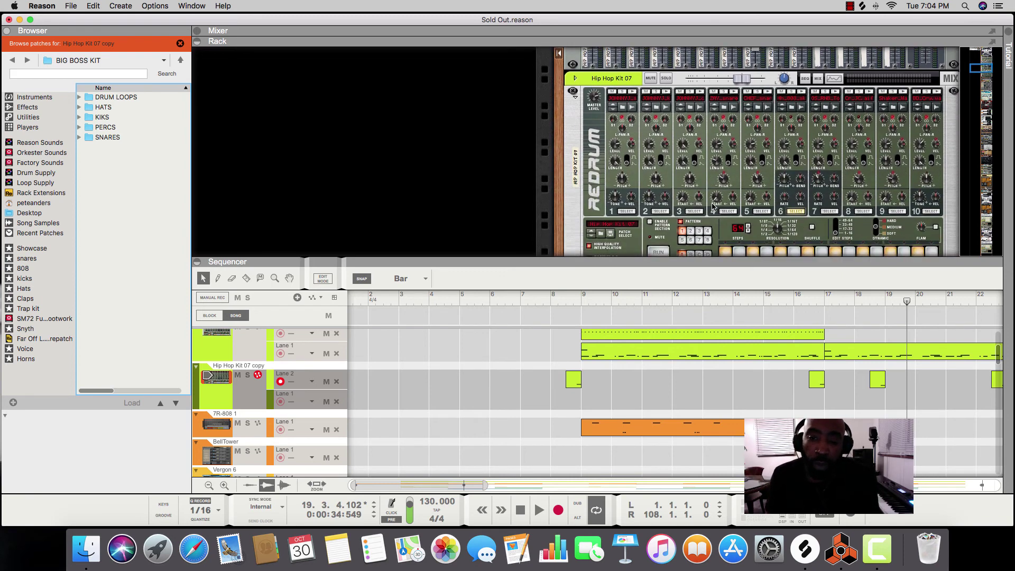
mouse_move(665, 149)
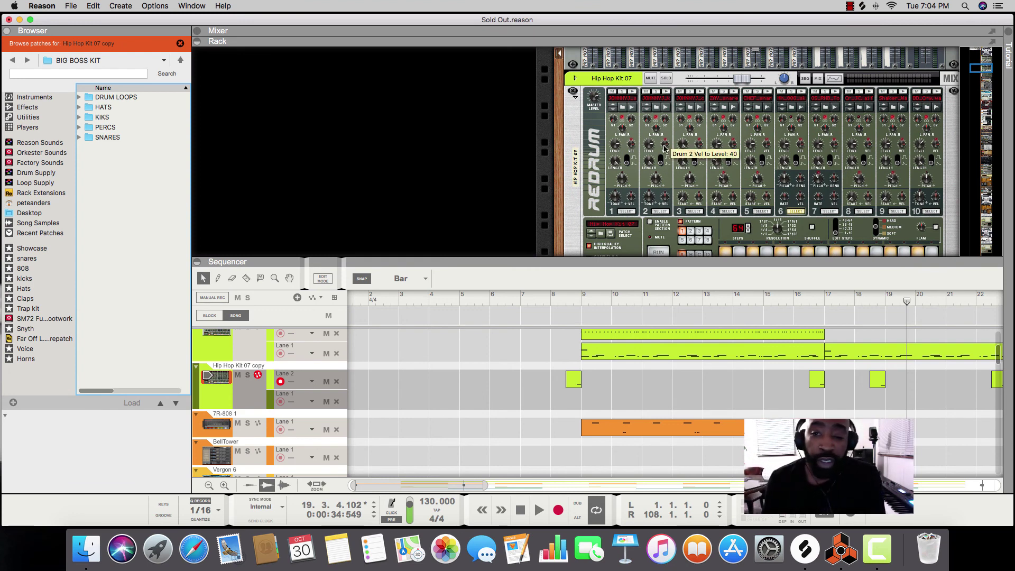
mouse_move(629, 120)
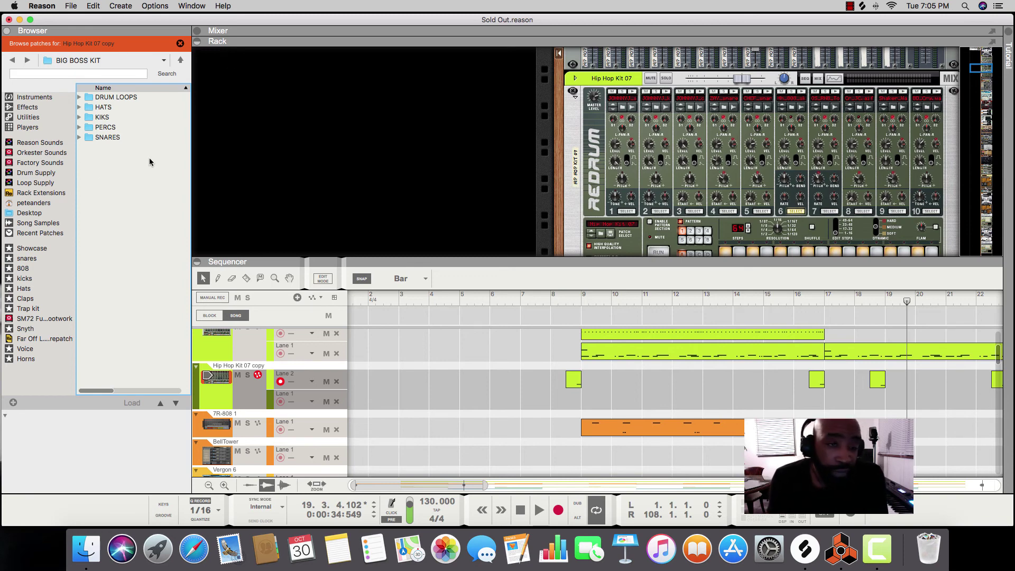
scroll(630, 146, "down", 10)
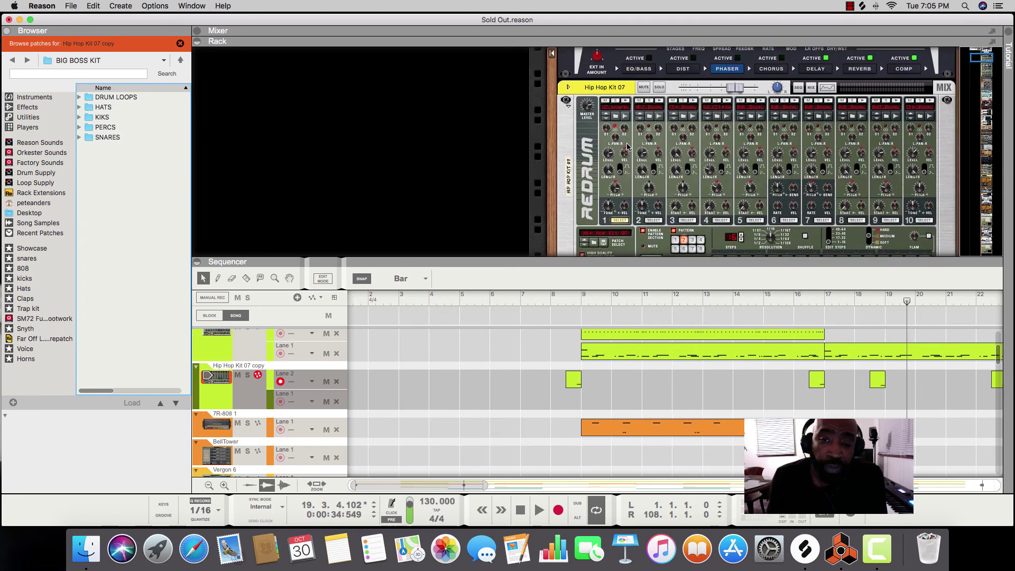
Check the SNARES folder for content and return to the BIG BOSS KIT folder.
double_click(88, 138)
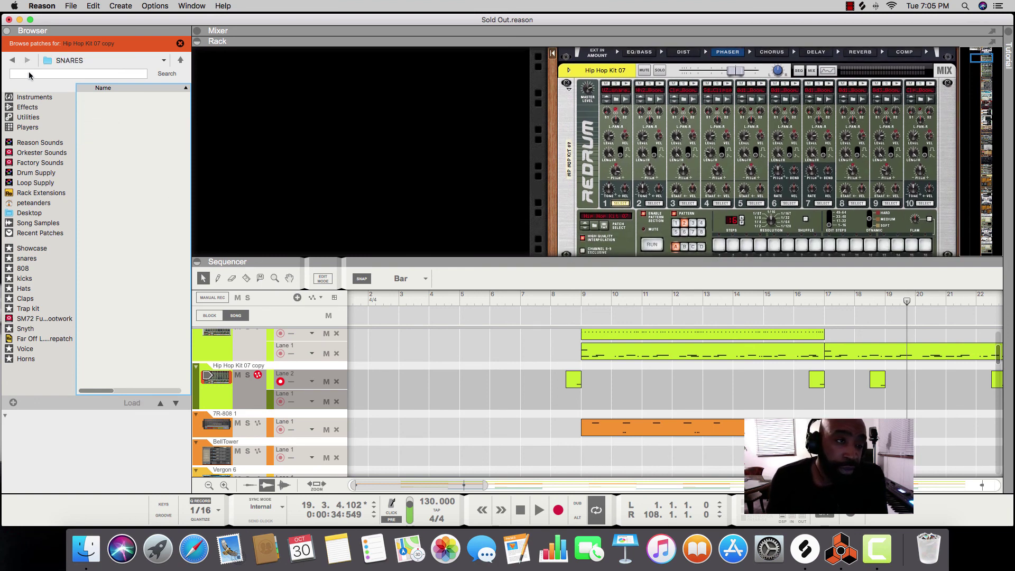
scroll(586, 173, "down", 3)
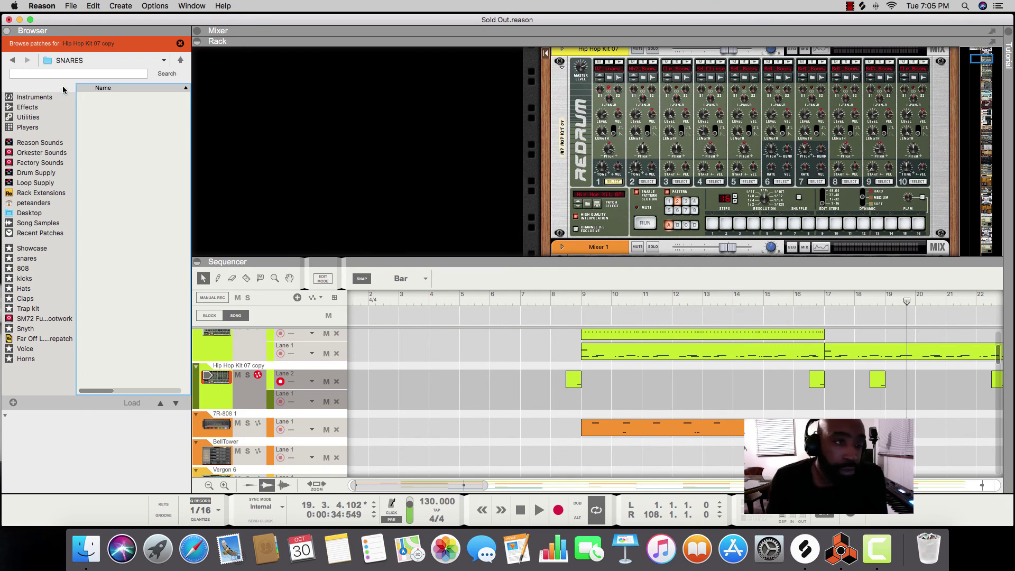
left_click(12, 60)
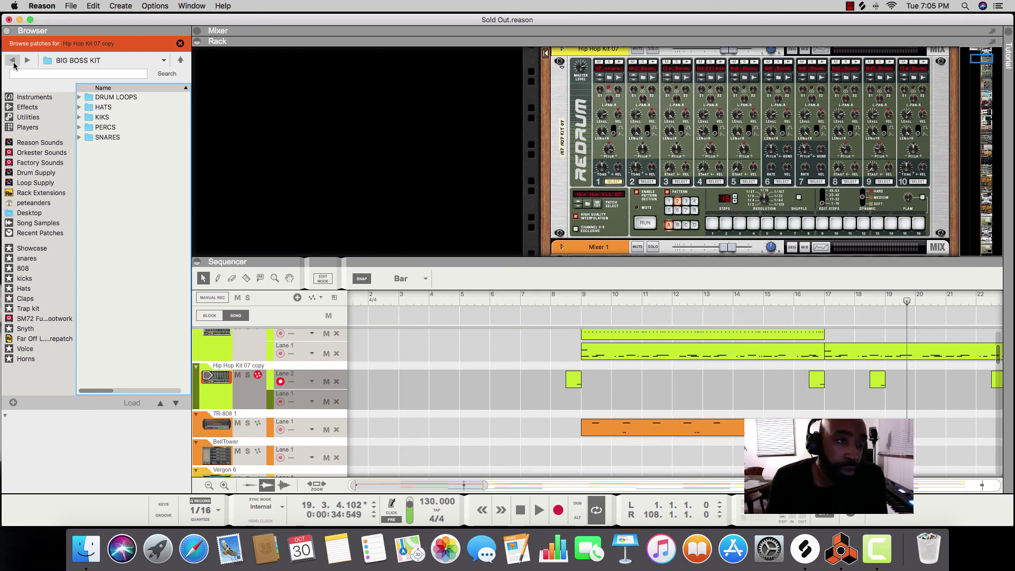
Reopen BIG BOSS KIT from the home folder's Downloads, check its SNARES folder for content, and return to the kit folder.
left_click(31, 204)
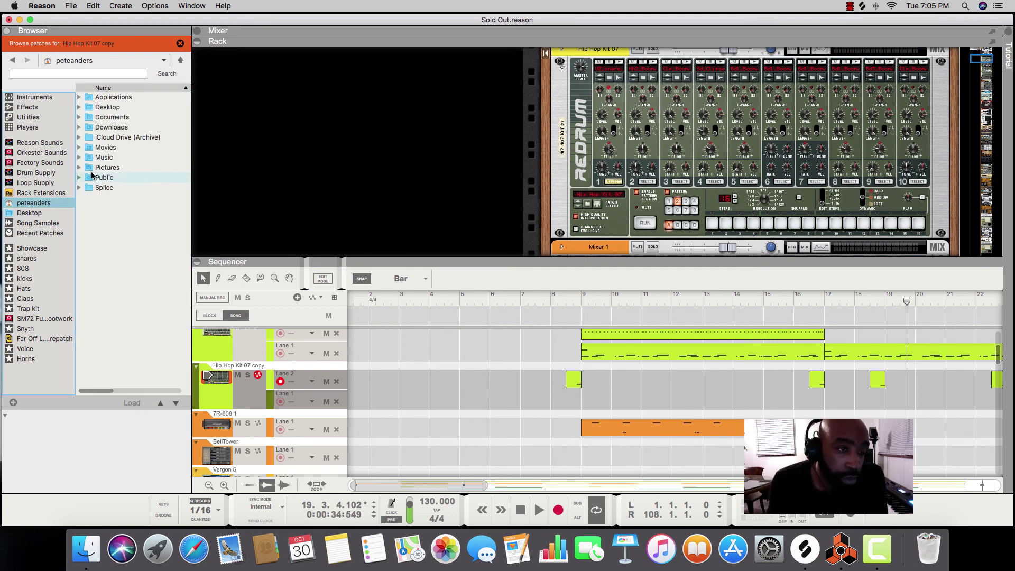
double_click(90, 127)
scroll(129, 345, "down", 10)
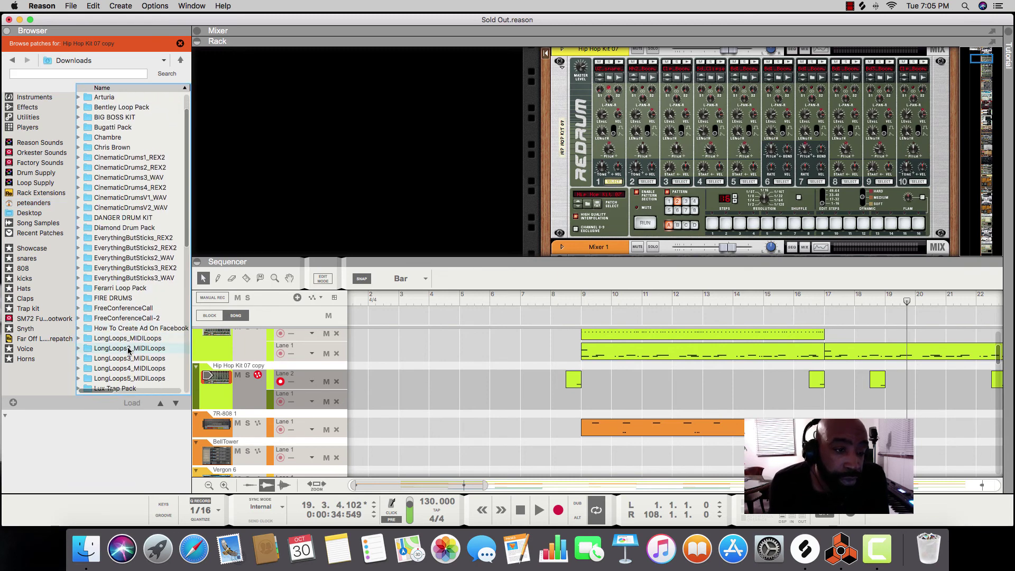
scroll(128, 351, "up", 9)
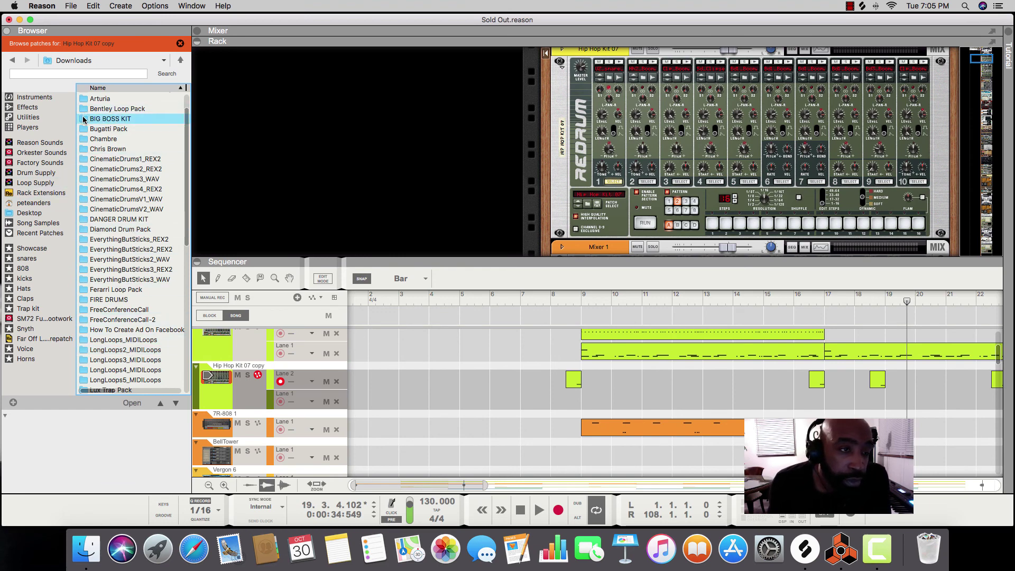
double_click(105, 118)
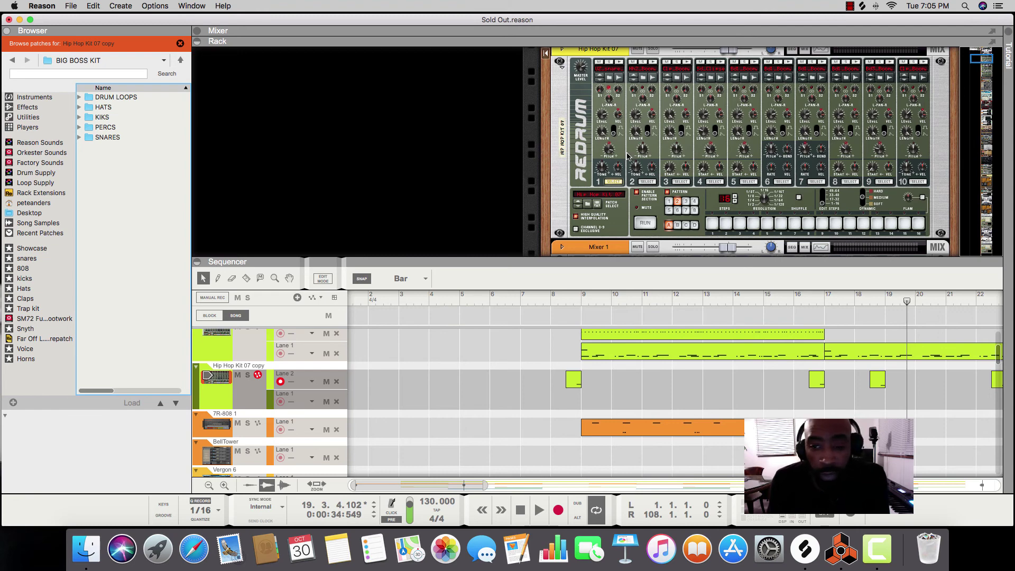
scroll(627, 155, "down", 10)
double_click(91, 138)
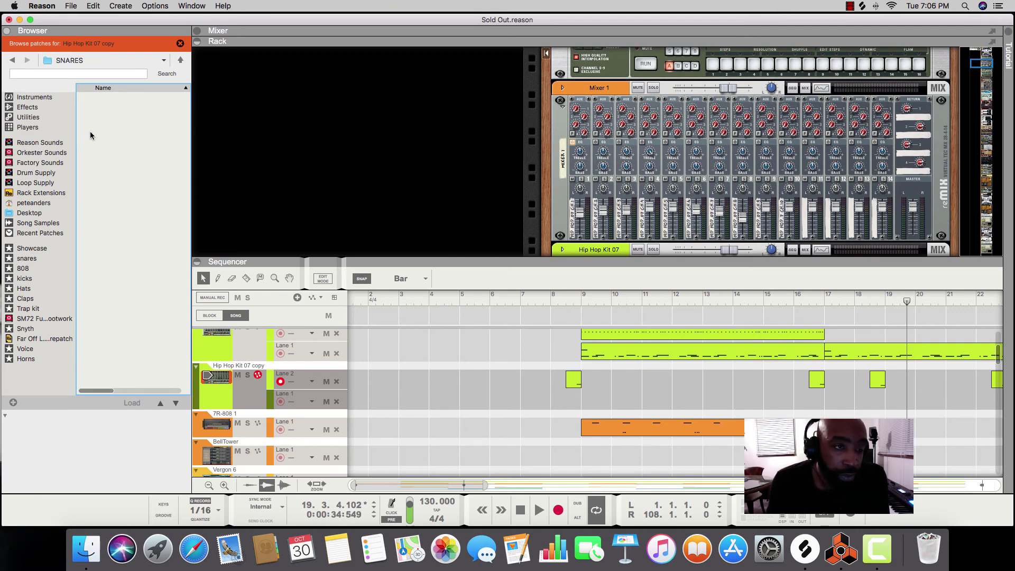
left_click(12, 59)
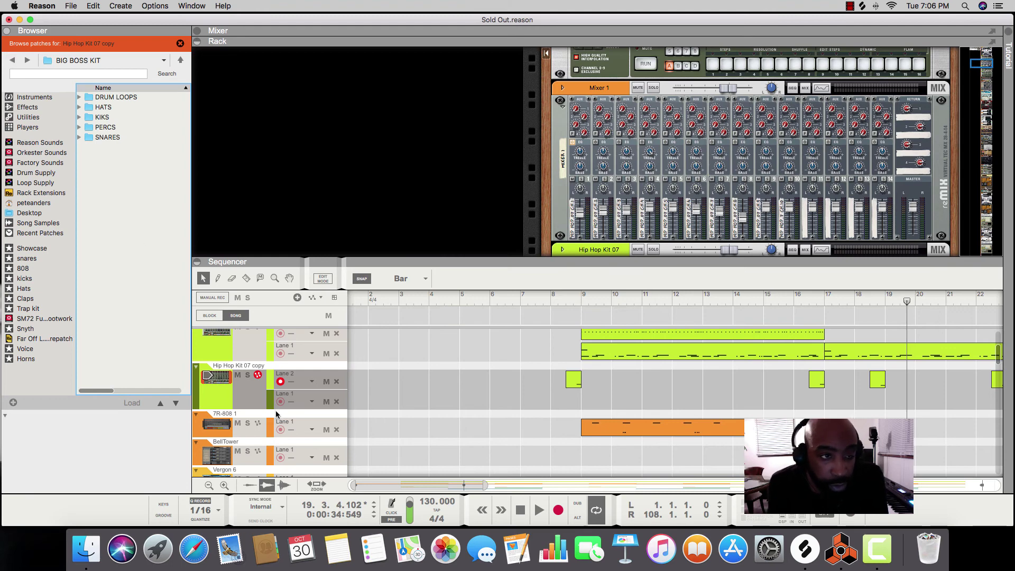
Select the NN-XT 5 track in the sequencer and its sampler device in the rack.
scroll(277, 414, "down", 15)
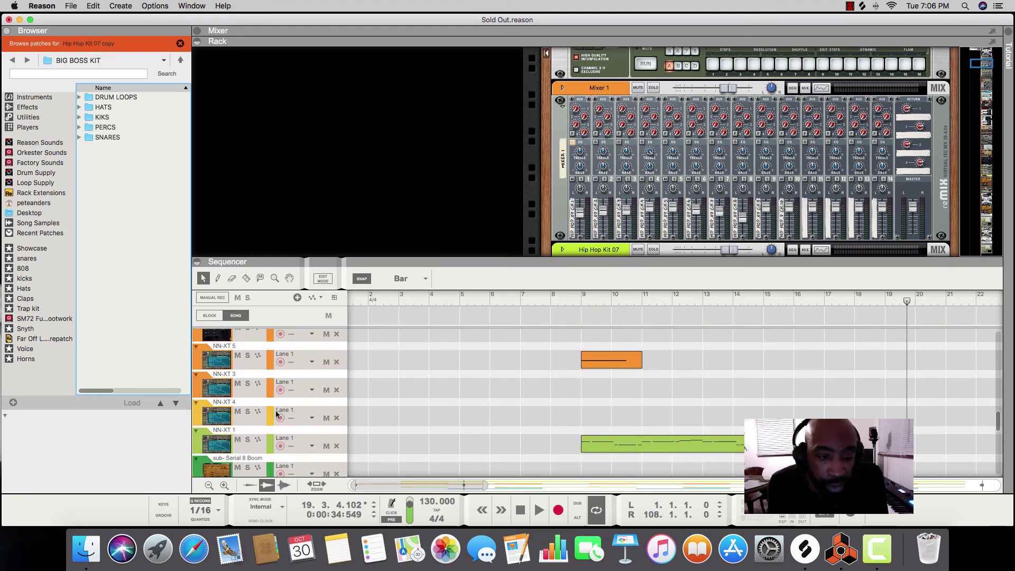
left_click(269, 362)
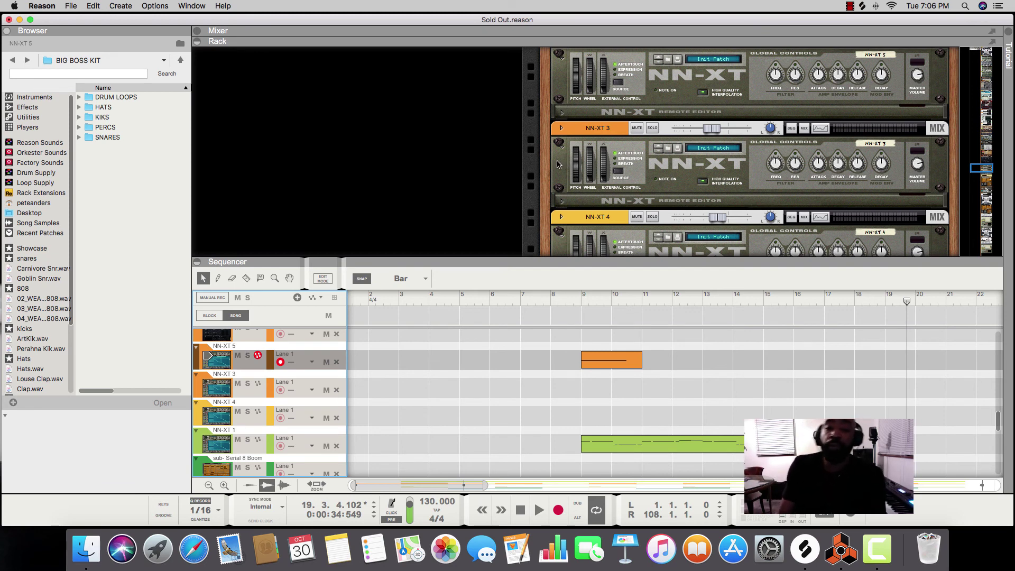
scroll(557, 164, "up", 3)
scroll(558, 159, "left", 1)
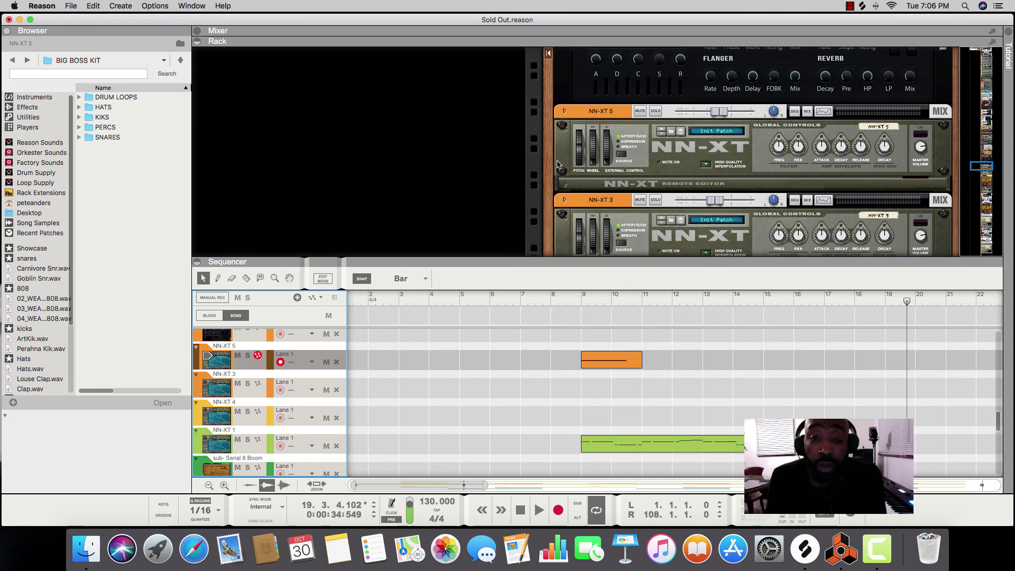
left_click(564, 150)
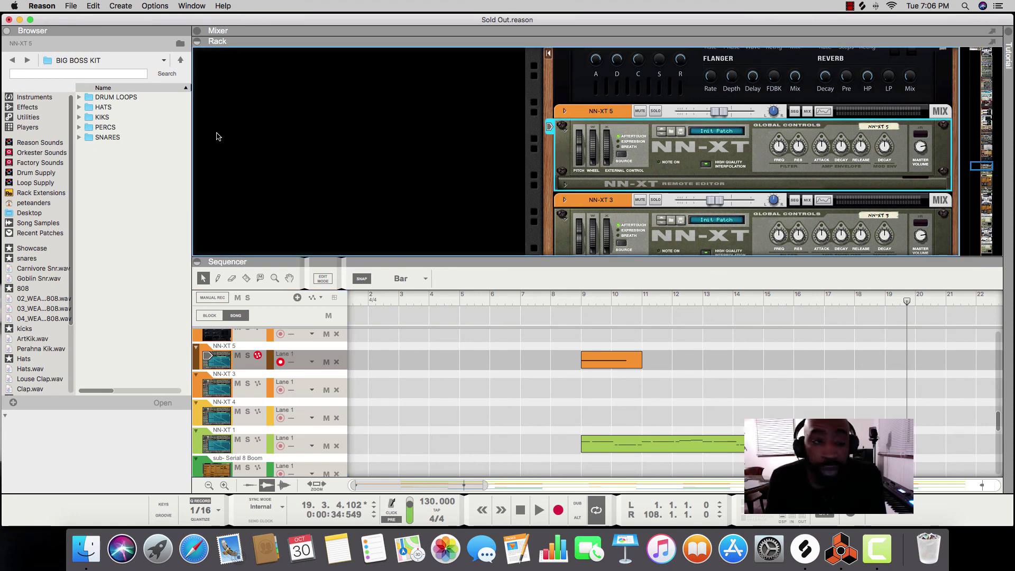
Open the SNARES folder of BIG BOSS KIT and preview Brains Snare.wav and Brass Snr.wav.
double_click(90, 137)
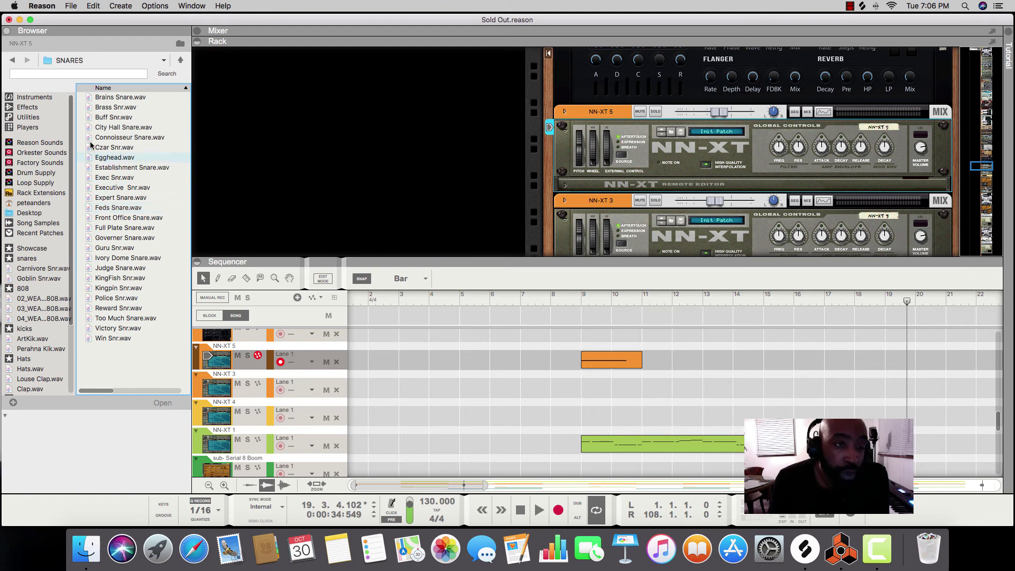
left_click(120, 99)
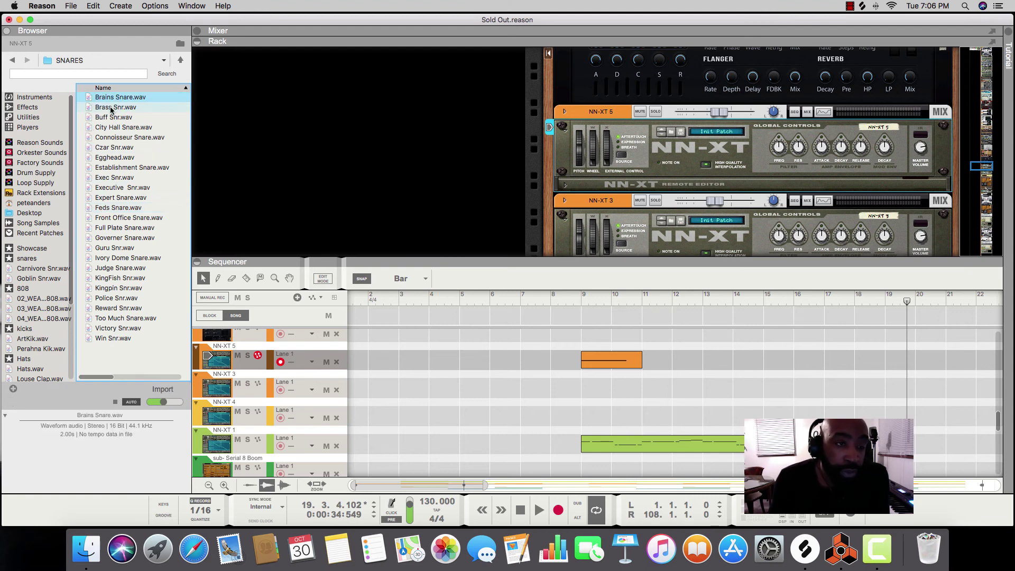
left_click(111, 108)
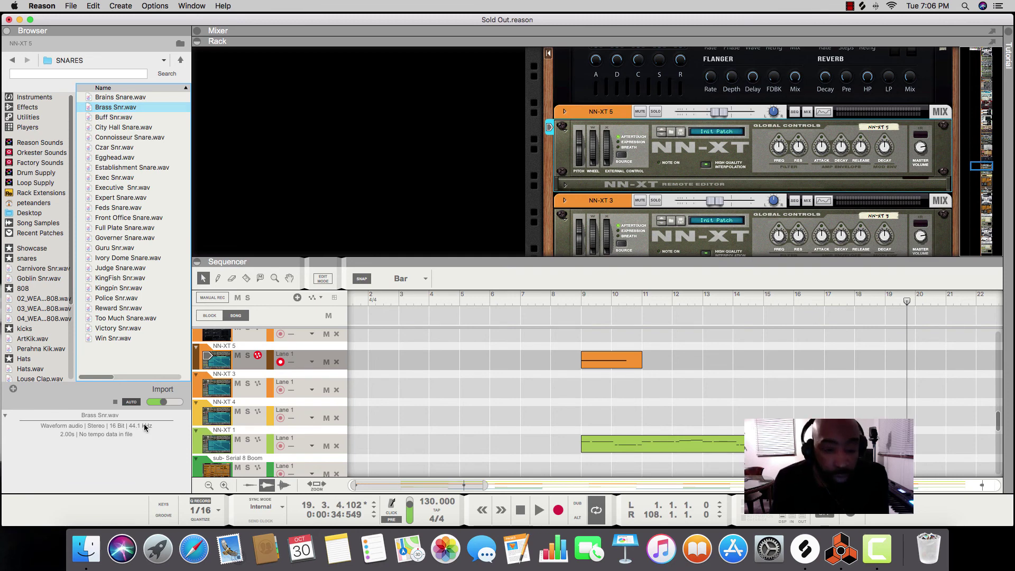
Select the yellow Hip Hop Kit 07 track, load Brass Snr.wav into drum 1 of its Redrum, and replace it with Buff Snr.wav.
scroll(272, 415, "up", 10)
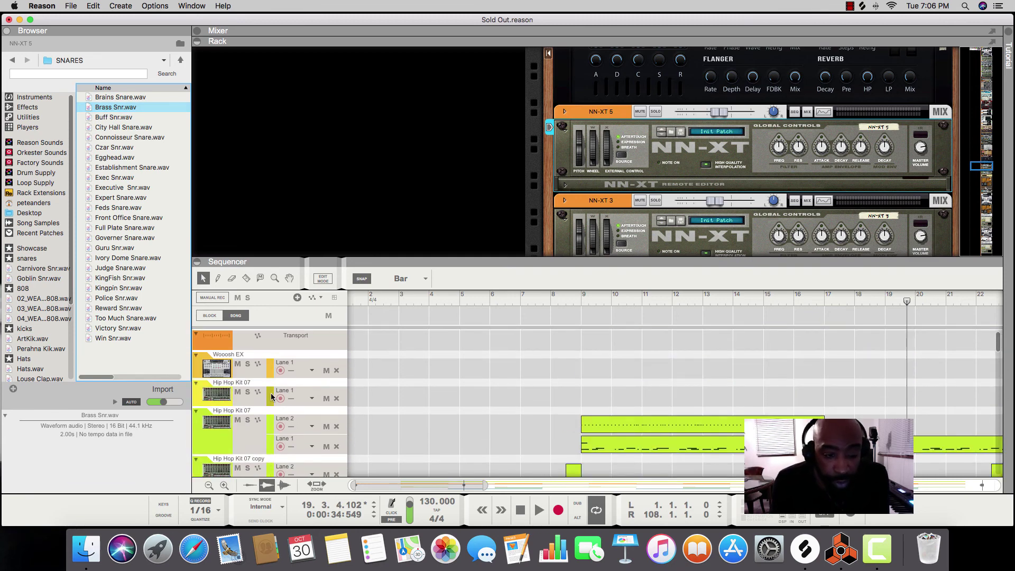
left_click(272, 396)
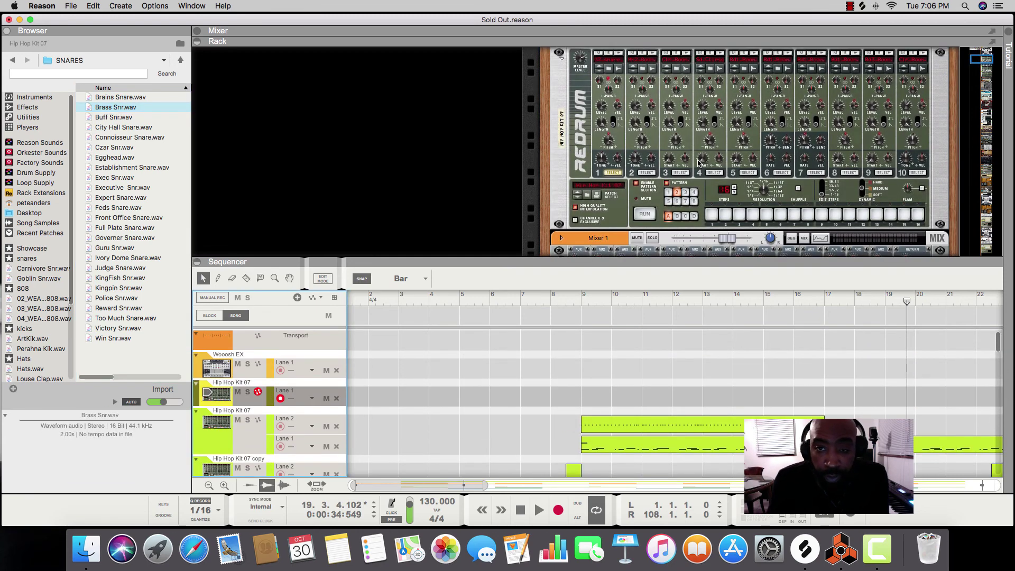
left_click(110, 108)
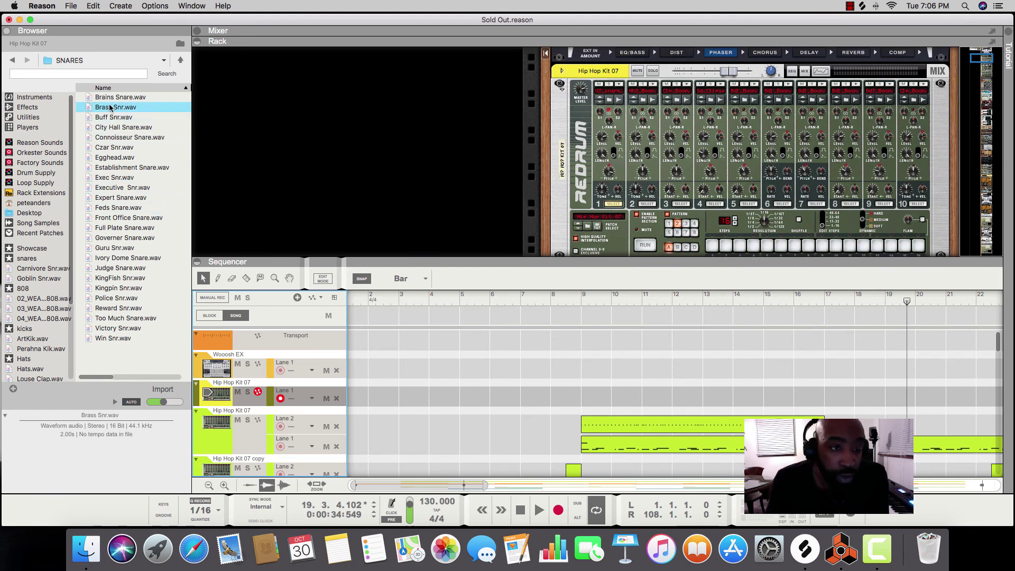
left_click_drag(109, 108, 598, 100)
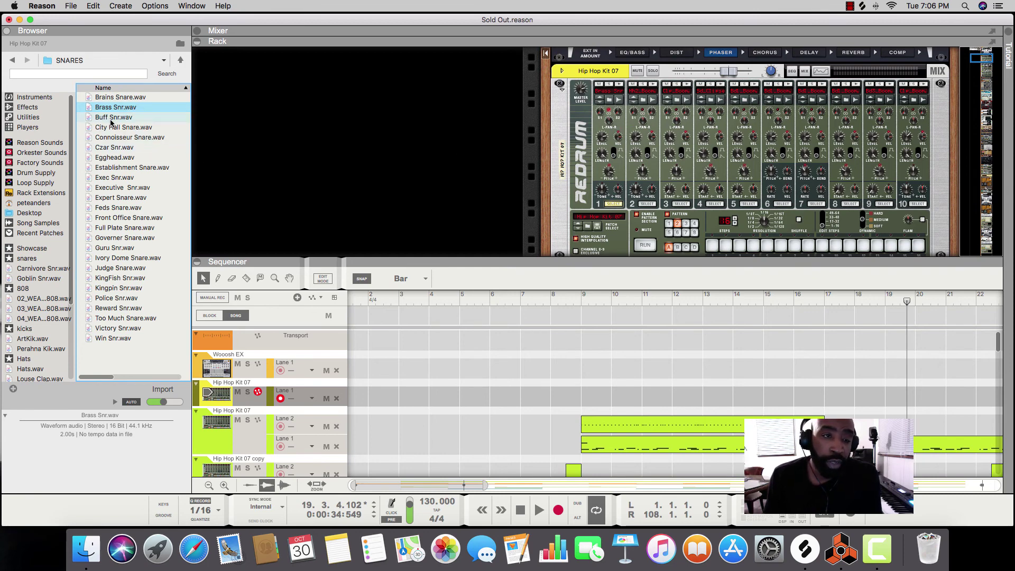
left_click_drag(111, 118, 596, 116)
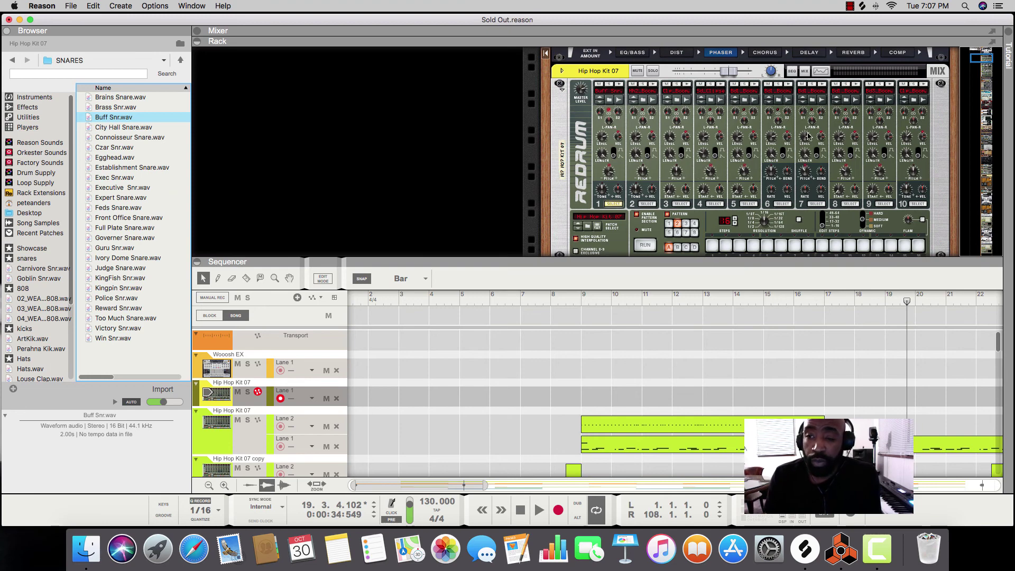
Examine the drum 1 length and send controls and the pattern step sections of the Hip Hop Kit 07 Redrums.
scroll(799, 139, "down", 1)
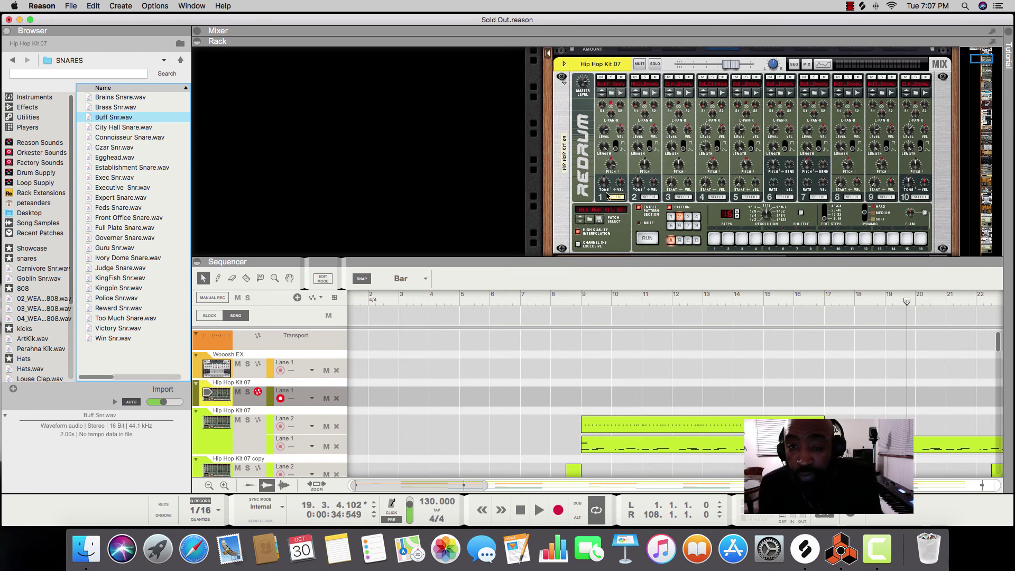
mouse_move(601, 149)
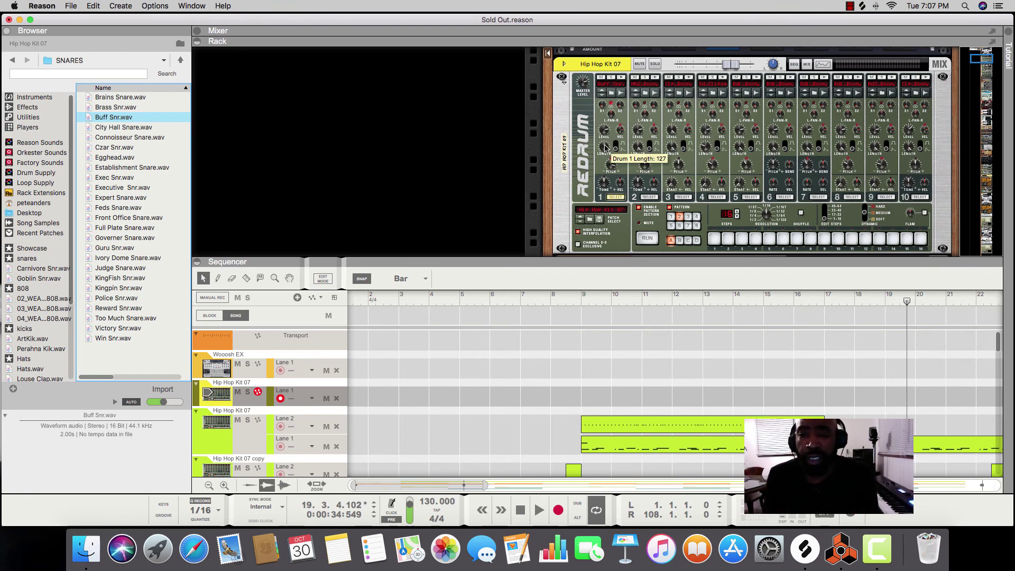
scroll(617, 119, "down", 2)
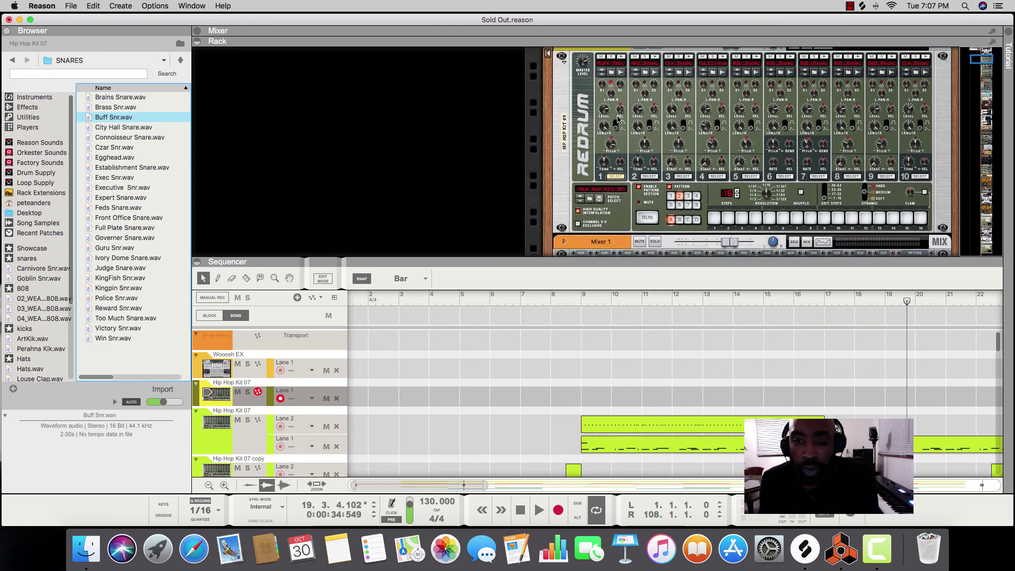
scroll(617, 119, "up", 3)
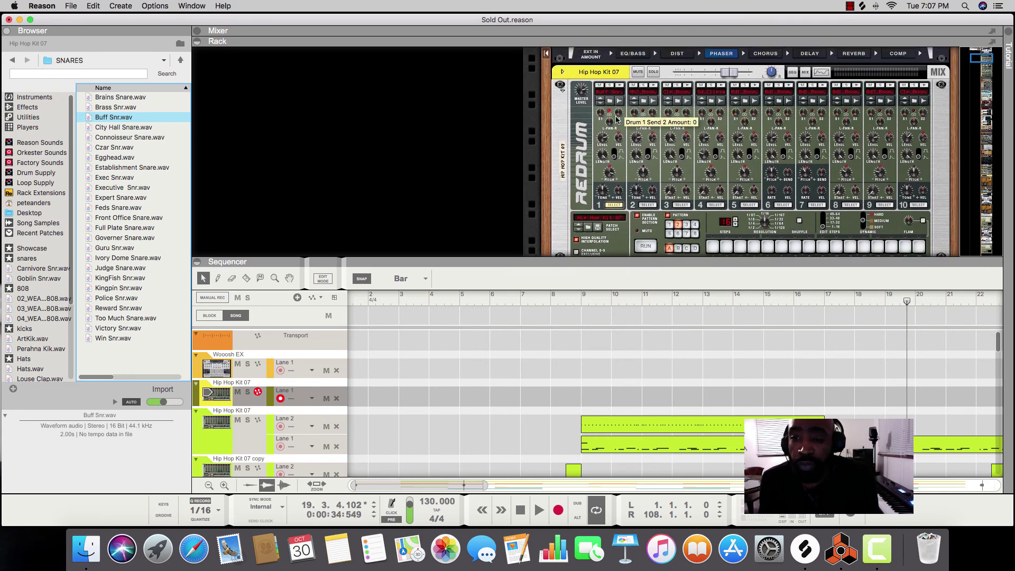
scroll(618, 119, "down", 1)
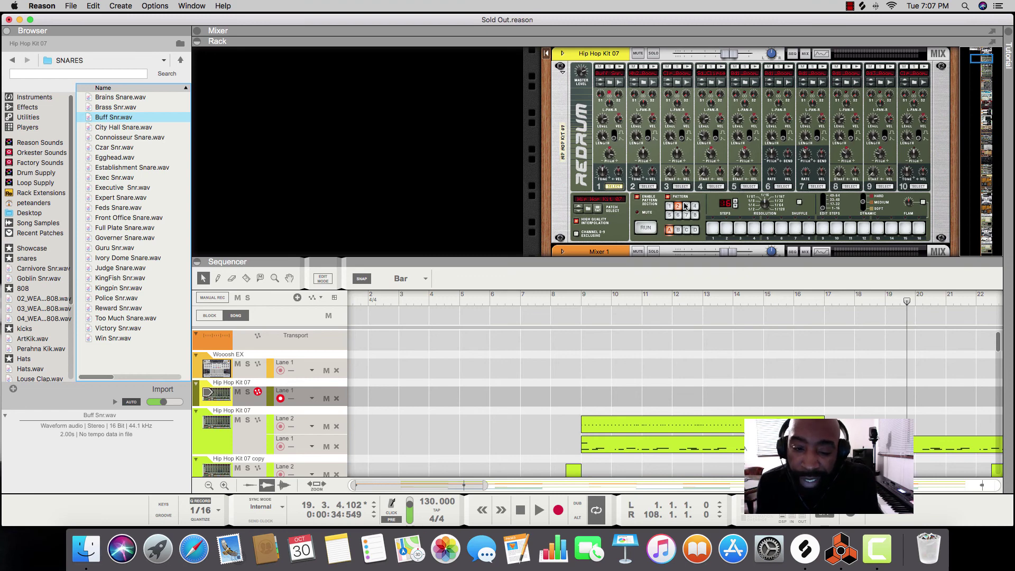
scroll(767, 177, "down", 1)
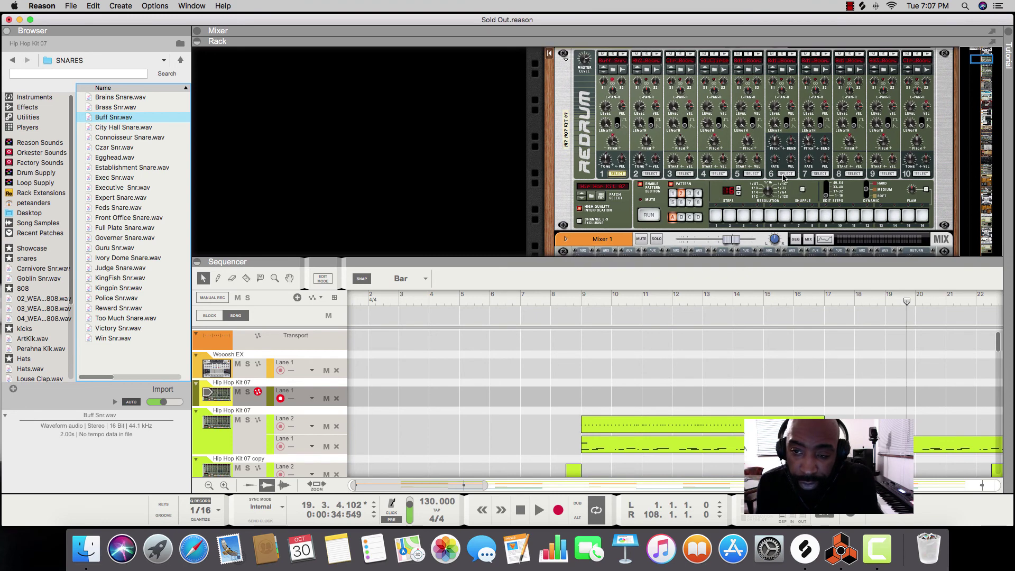
scroll(778, 178, "down", 6)
scroll(784, 178, "down", 5)
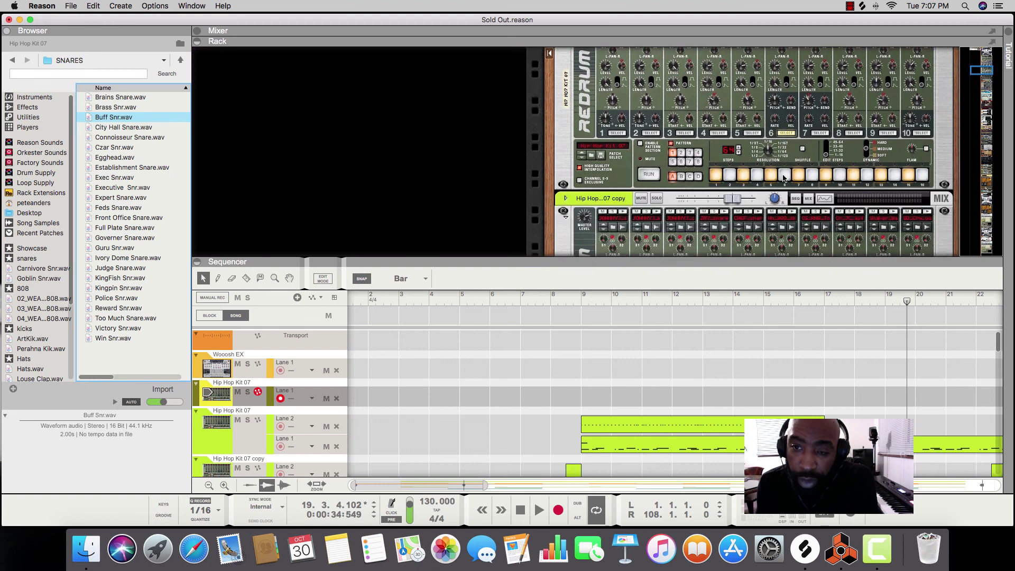
scroll(605, 173, "up", 1)
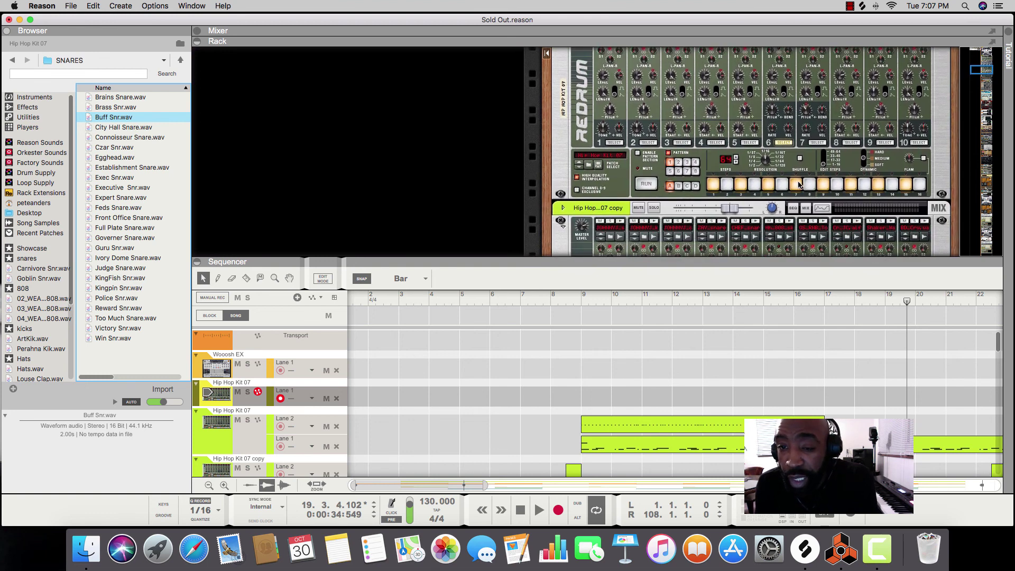
Switch the Edit Steps range of the green Hip Hop Kit 07 Redrum to access the other sections of its 64-step pattern.
left_click(824, 166)
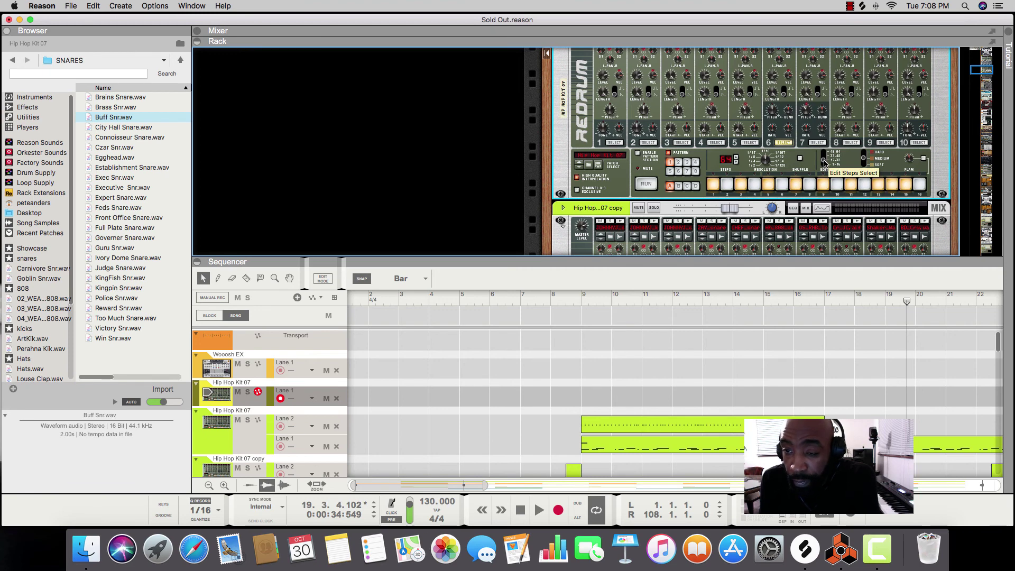
left_click(826, 161)
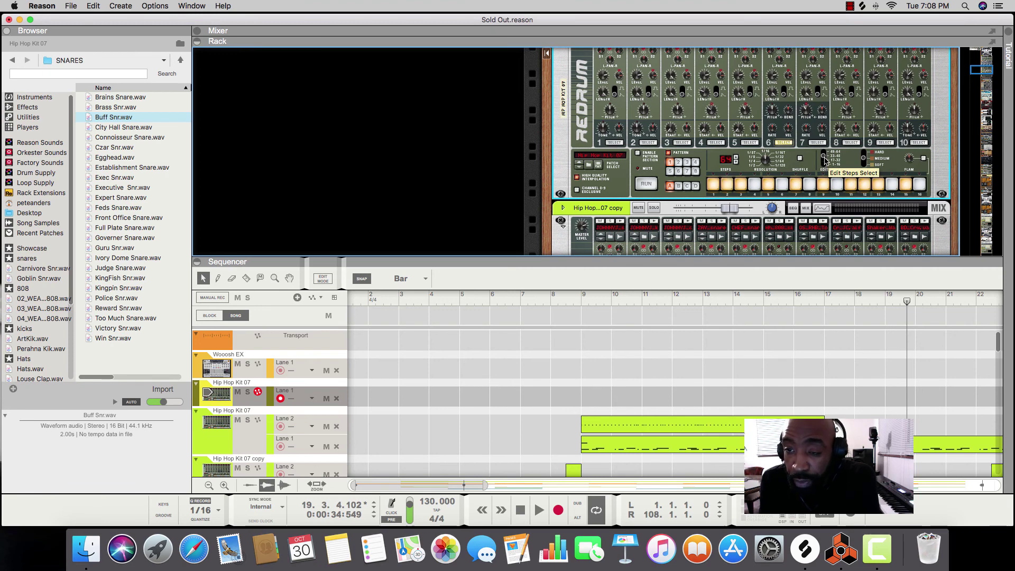
left_click(825, 161)
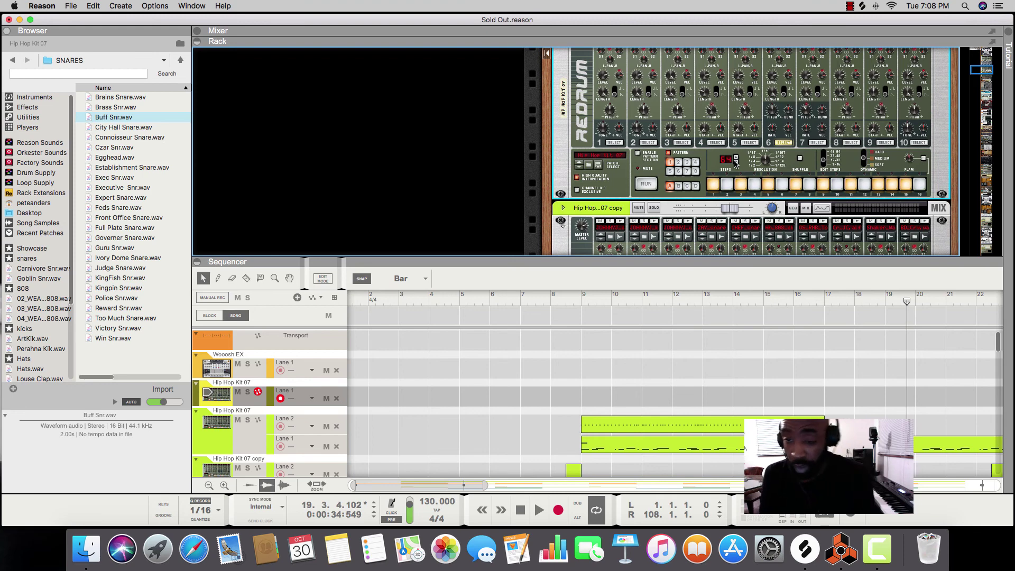
scroll(790, 171, "up", 2)
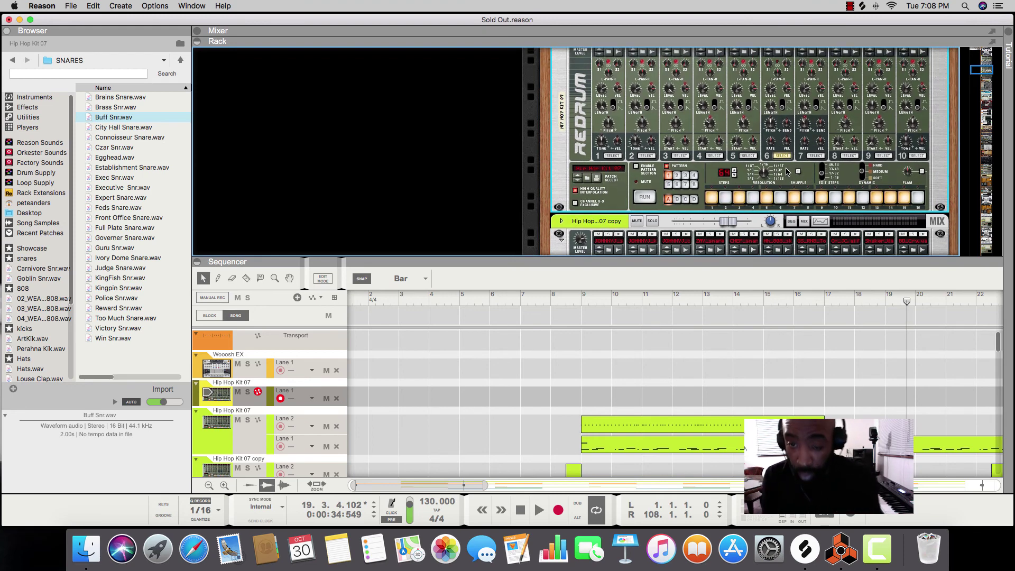
scroll(788, 171, "down", 2)
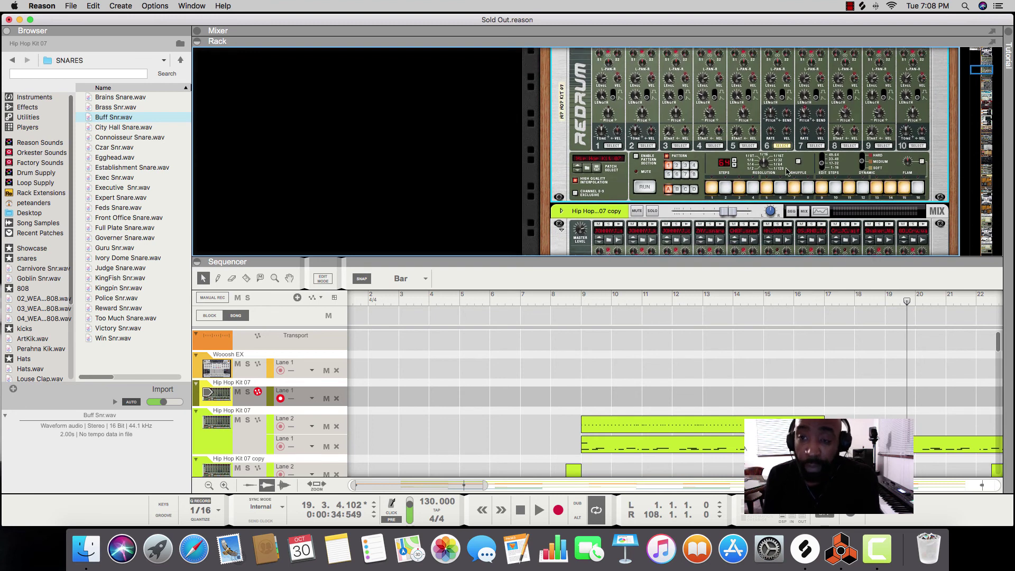
Run the green Hip Hop Kit 07 Redrum's pattern and disable its pattern section playback.
scroll(788, 171, "up", 3)
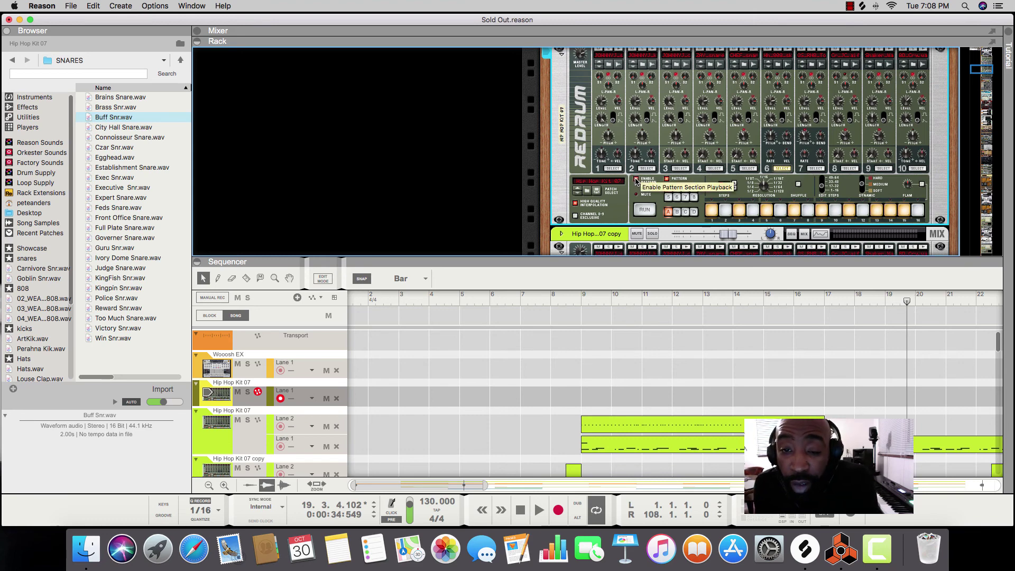
left_click(643, 211)
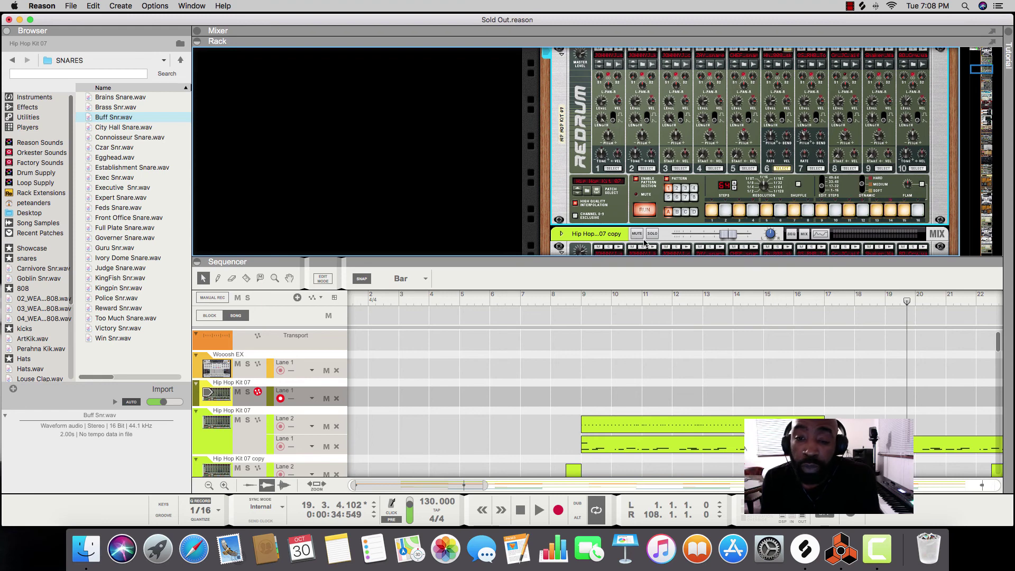
left_click(636, 179)
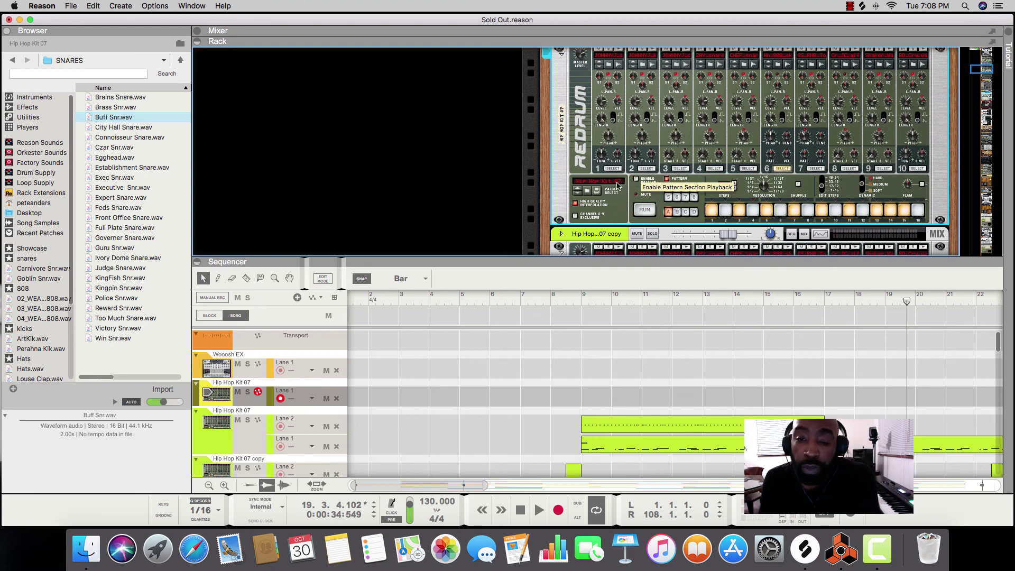
Examine the Copy Pattern to Track command for the green Hip Hop Kit 07 Redrum and its clips in the sequencer.
left_click(92, 7)
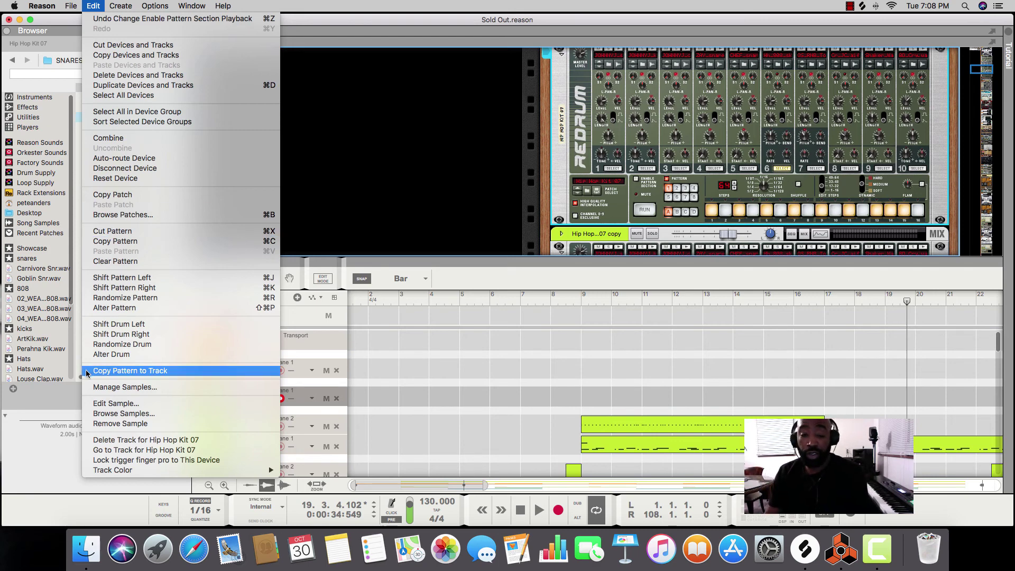
left_click(92, 7)
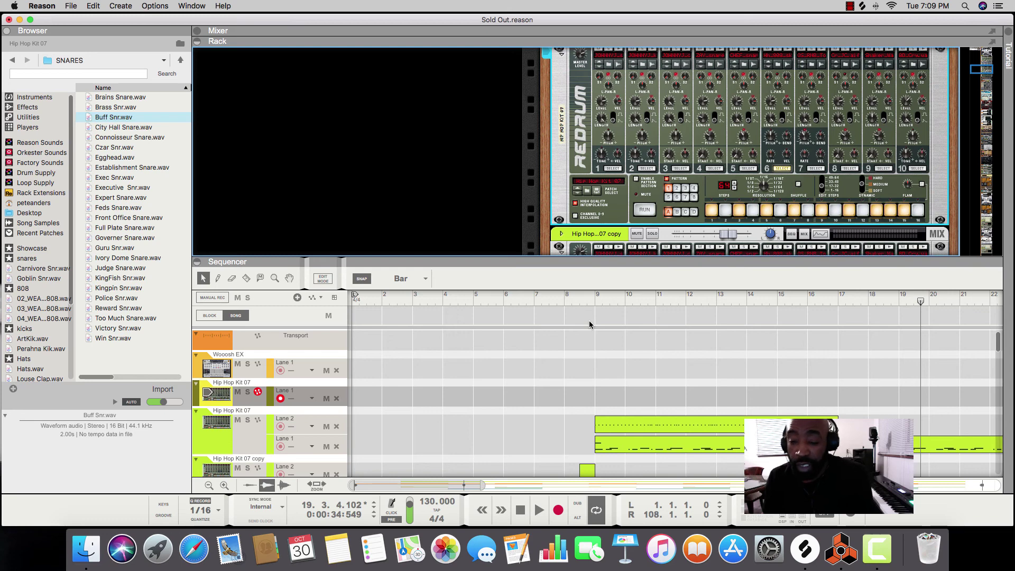
scroll(627, 372, "down", 2)
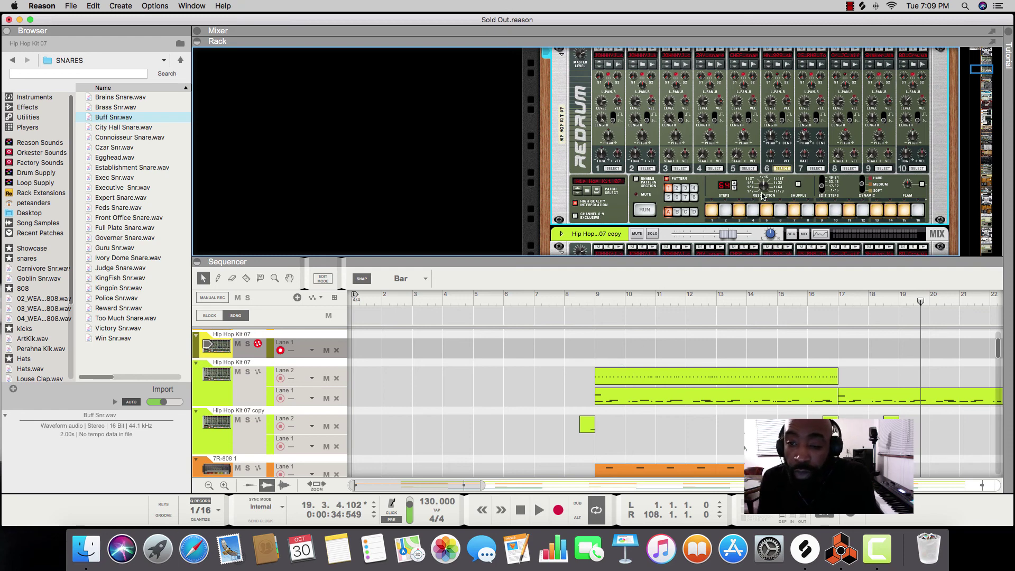
scroll(763, 195, "up", 1)
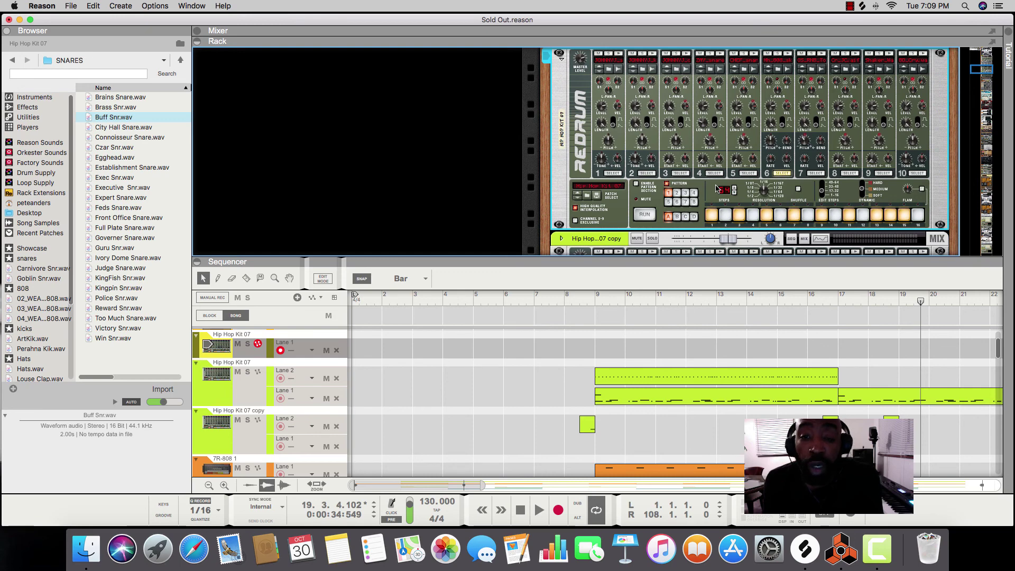
scroll(717, 189, "down", 2)
scroll(717, 189, "up", 2)
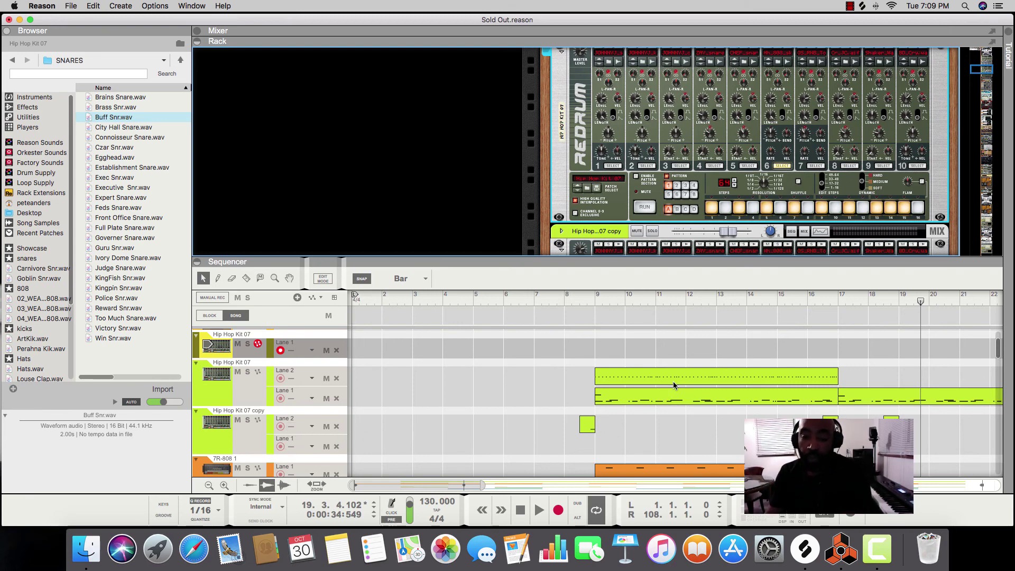
scroll(674, 385, "down", 1)
scroll(674, 385, "up", 1)
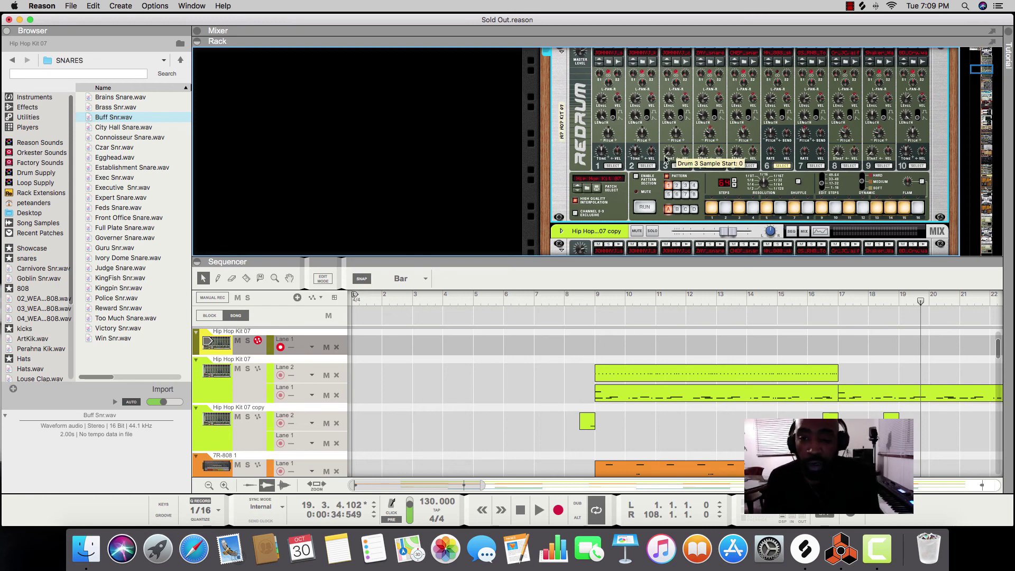
Compare the drum channels, samples and pattern steps of the green Hip Hop Kit 07 and Hip Hop Kit 07 copy Redrums.
scroll(664, 168, "down", 1)
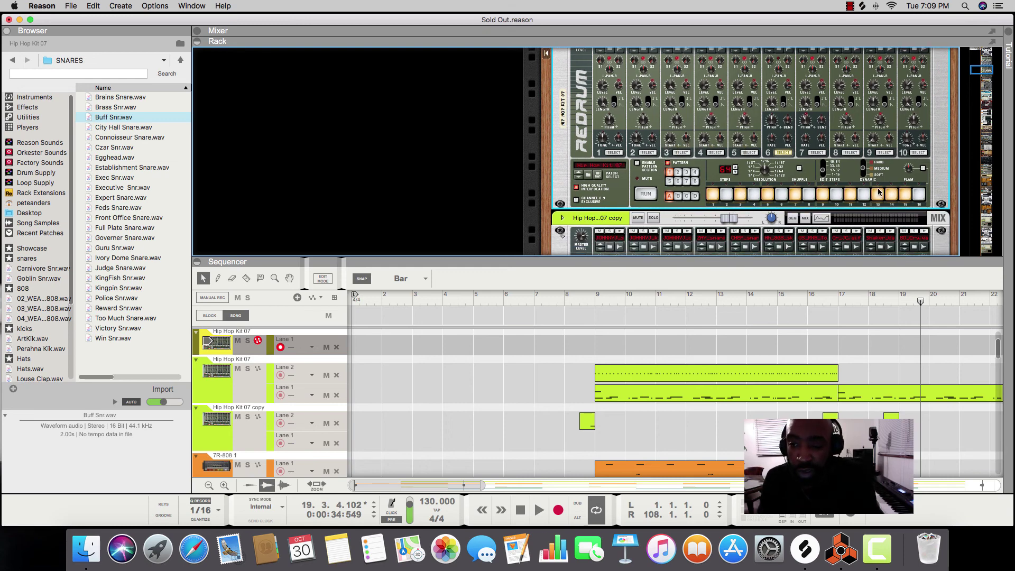
scroll(654, 165, "up", 3)
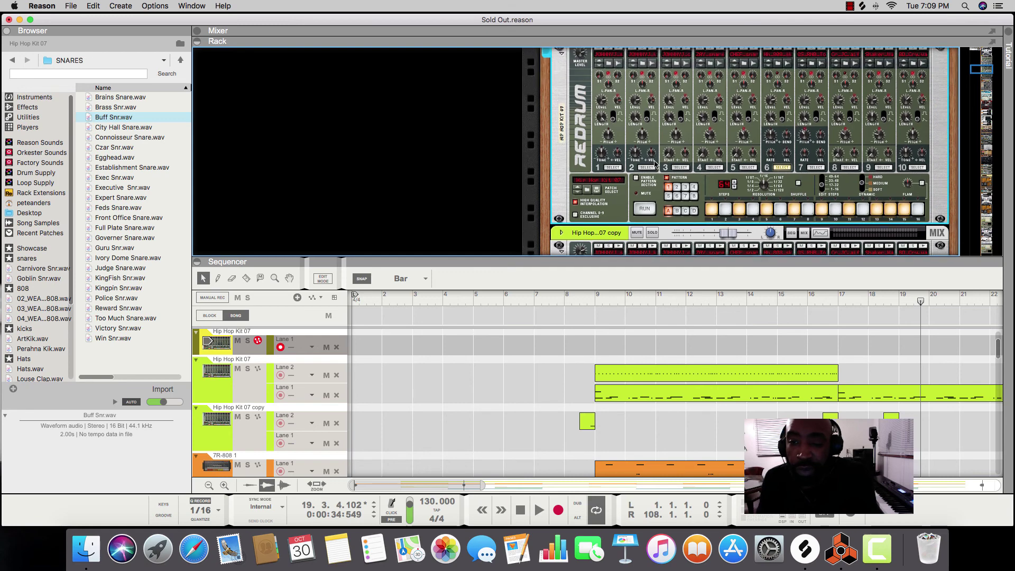
scroll(655, 164, "down", 1)
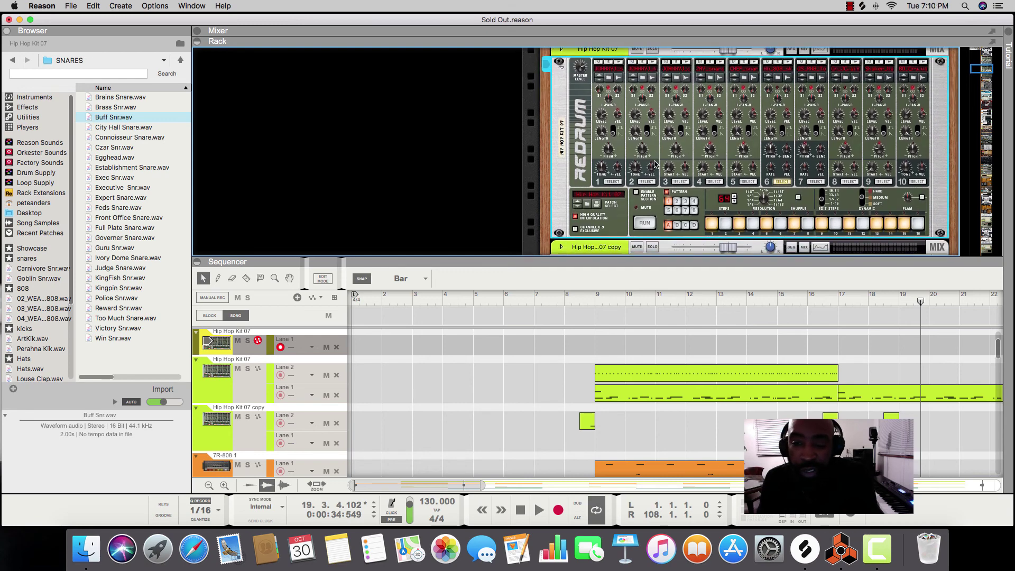
scroll(655, 164, "down", 2)
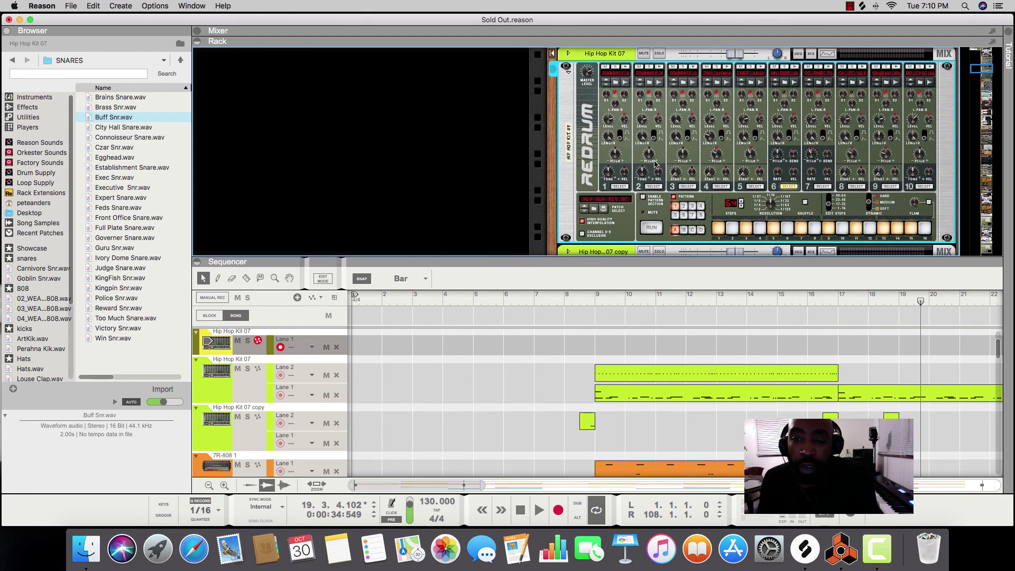
scroll(624, 184, "down", 6)
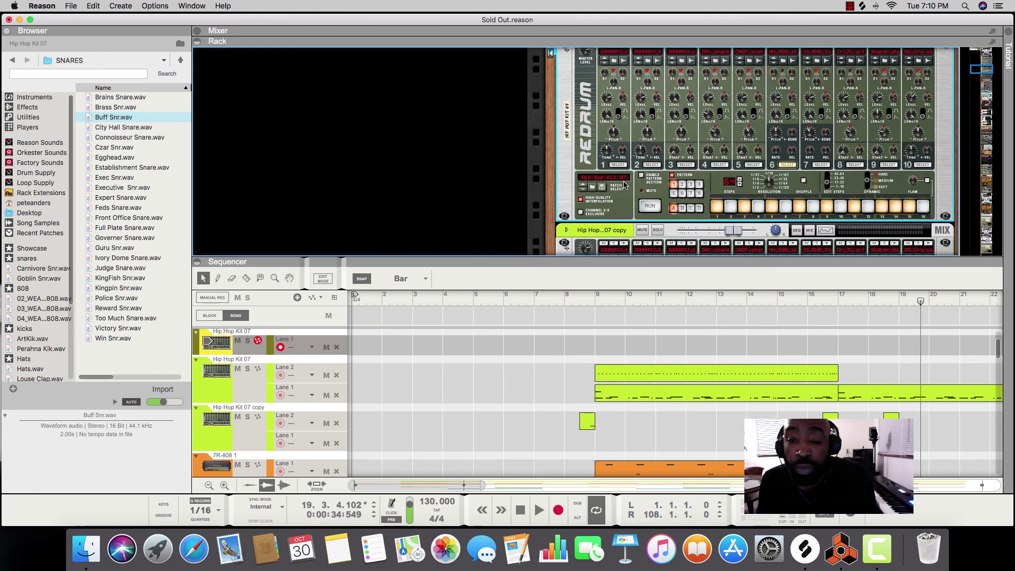
scroll(625, 184, "up", 3)
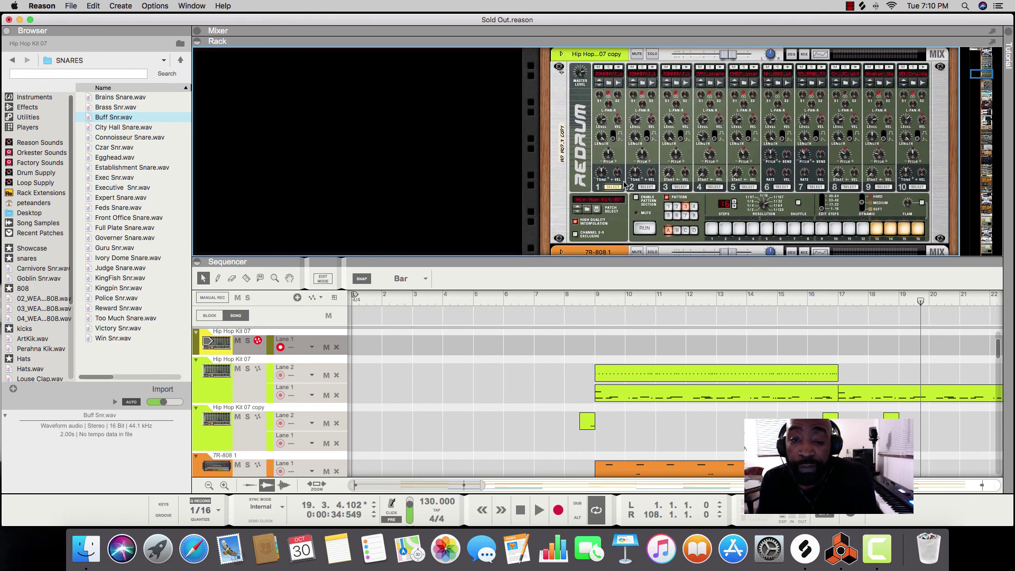
scroll(600, 150, "up", 1)
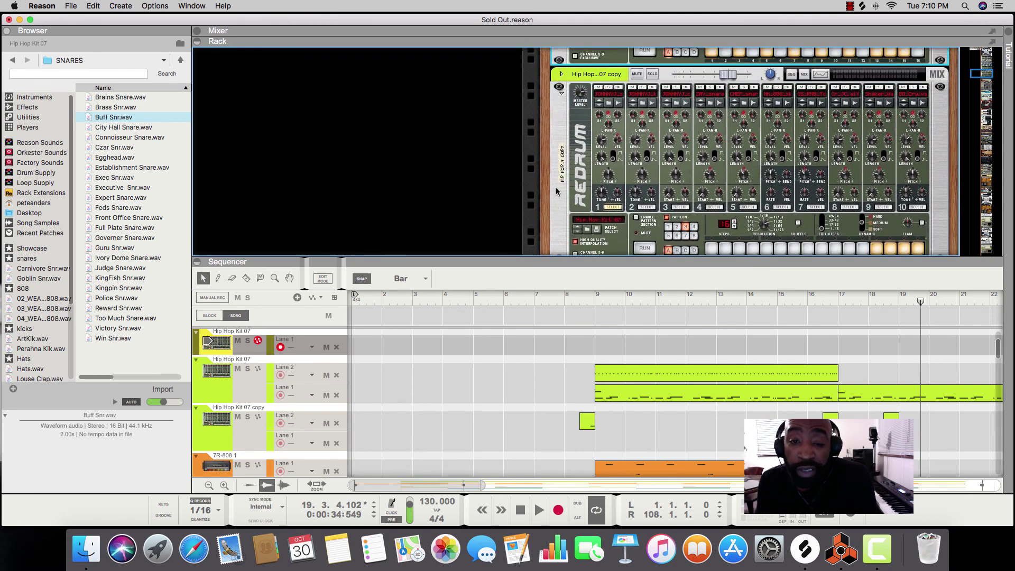
scroll(641, 156, "up", 5)
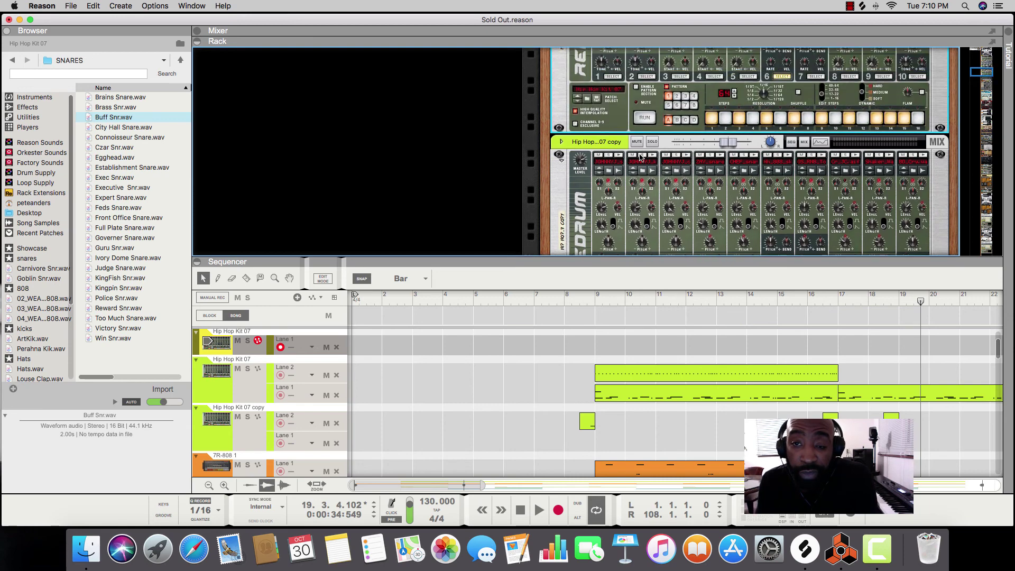
scroll(640, 155, "down", 2)
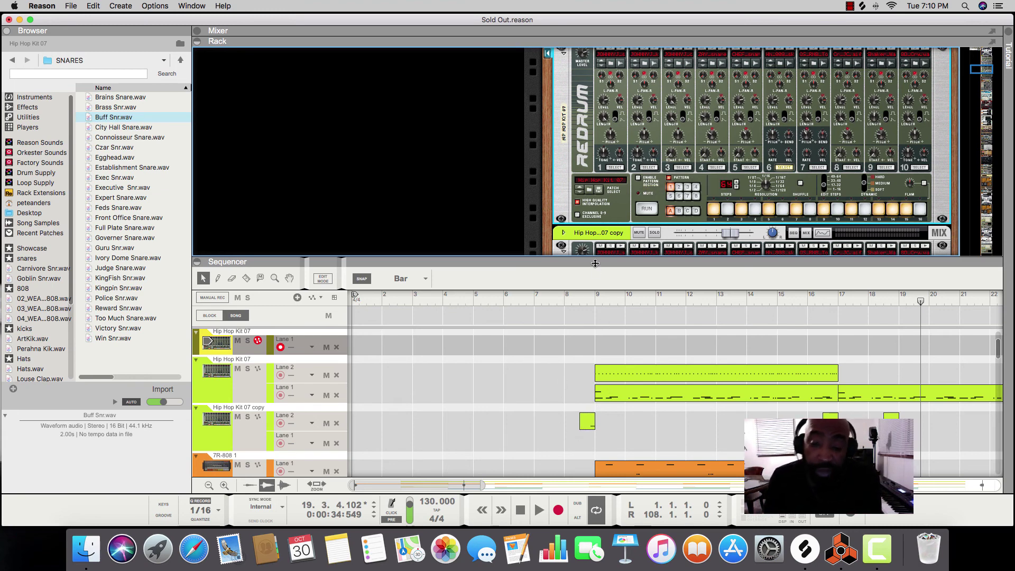
scroll(680, 226, "down", 4)
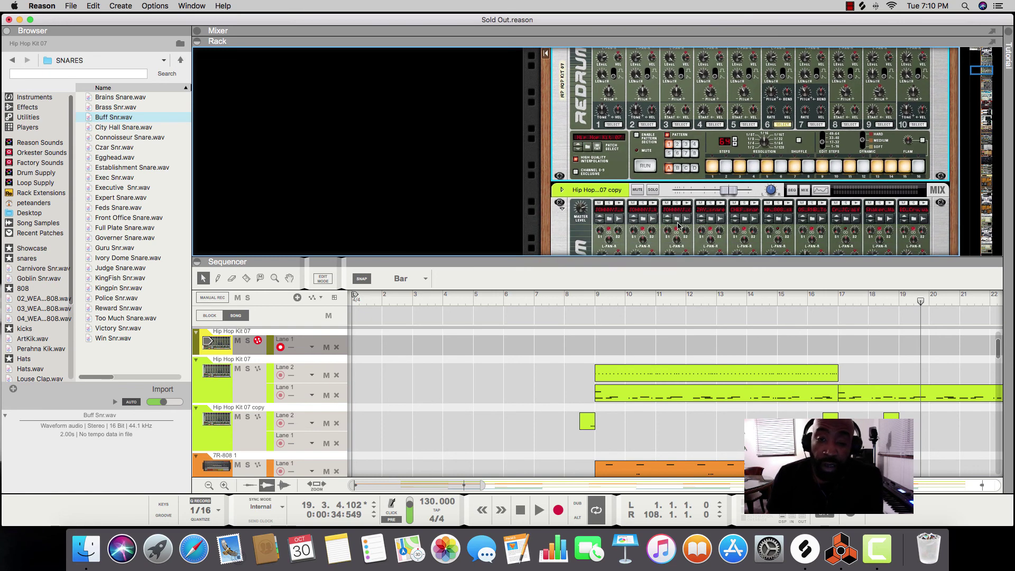
scroll(679, 226, "down", 3)
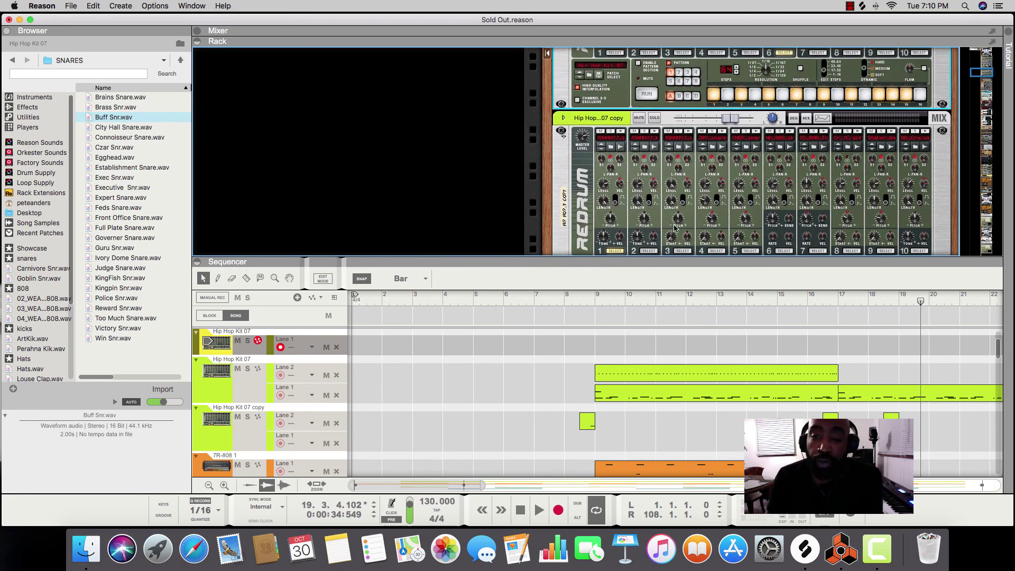
scroll(674, 113, "up", 1)
scroll(673, 114, "up", 6)
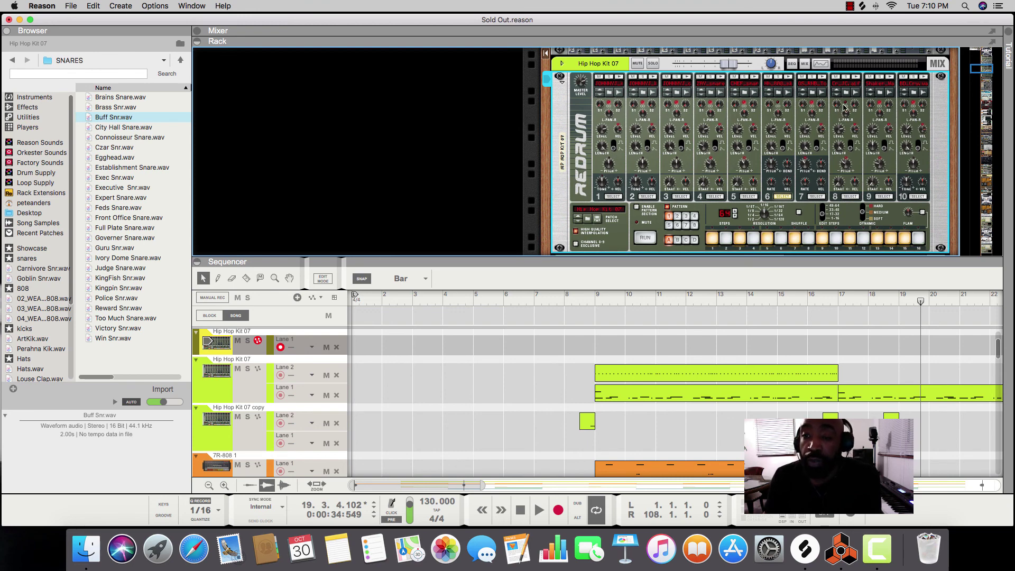
scroll(819, 112, "down", 5)
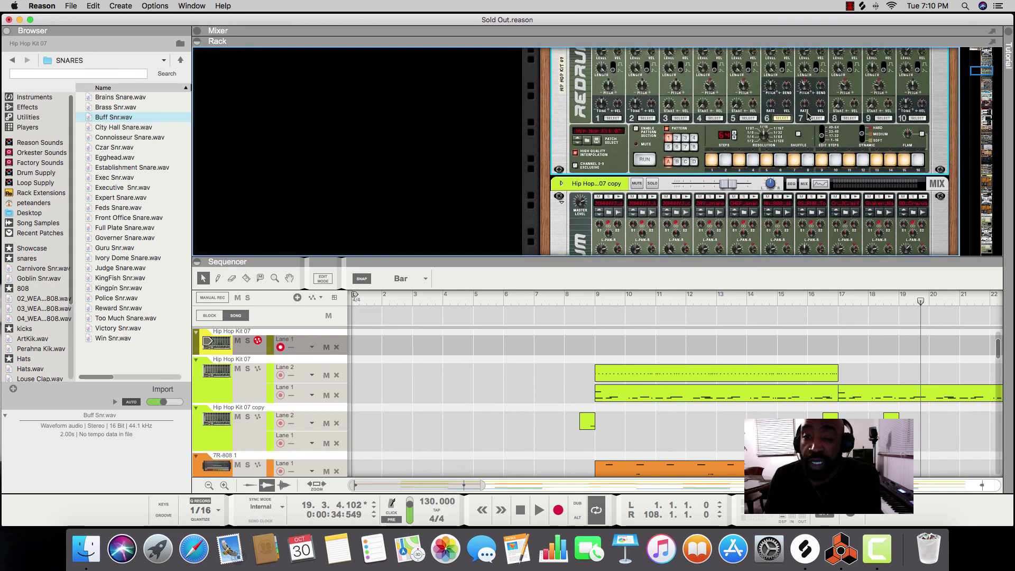
scroll(807, 115, "up", 4)
scroll(637, 130, "down", 3)
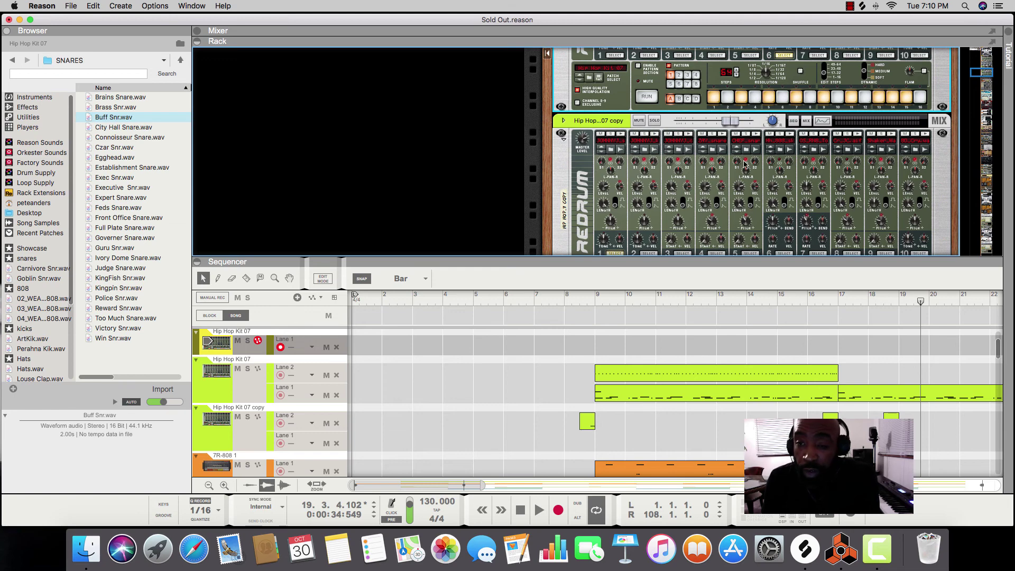
scroll(687, 169, "up", 2)
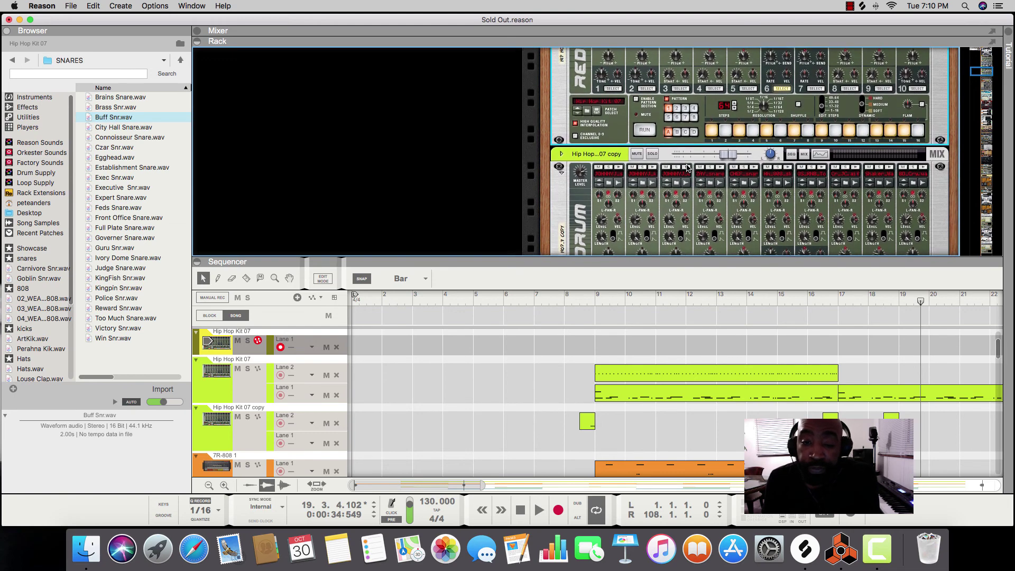
scroll(687, 168, "down", 5)
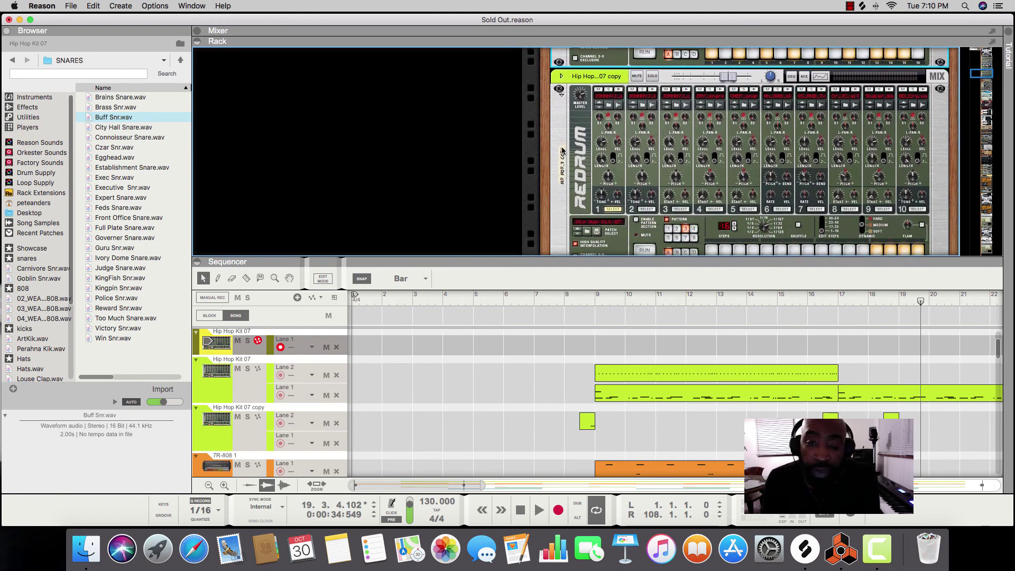
scroll(669, 139, "up", 10)
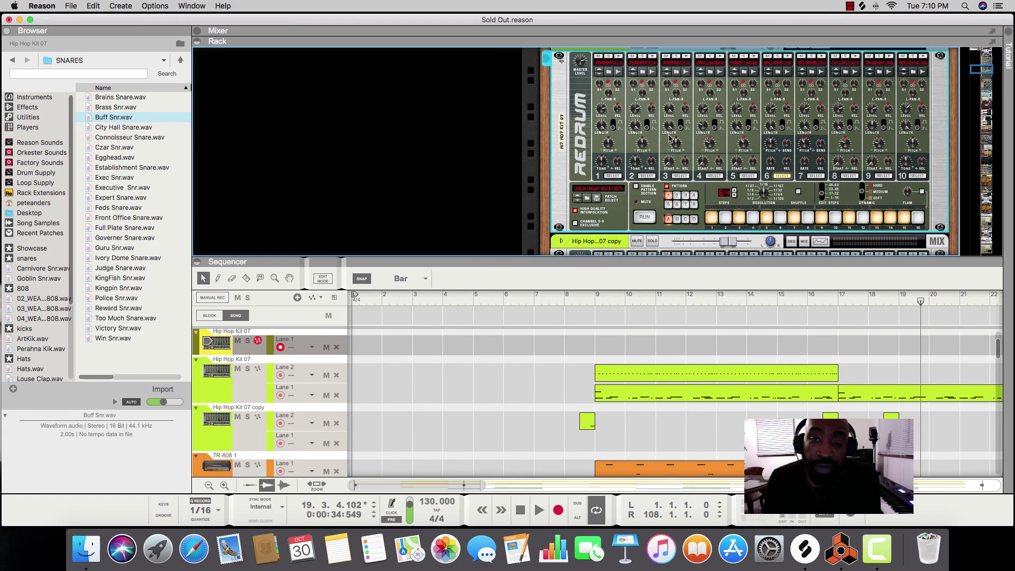
scroll(669, 139, "up", 2)
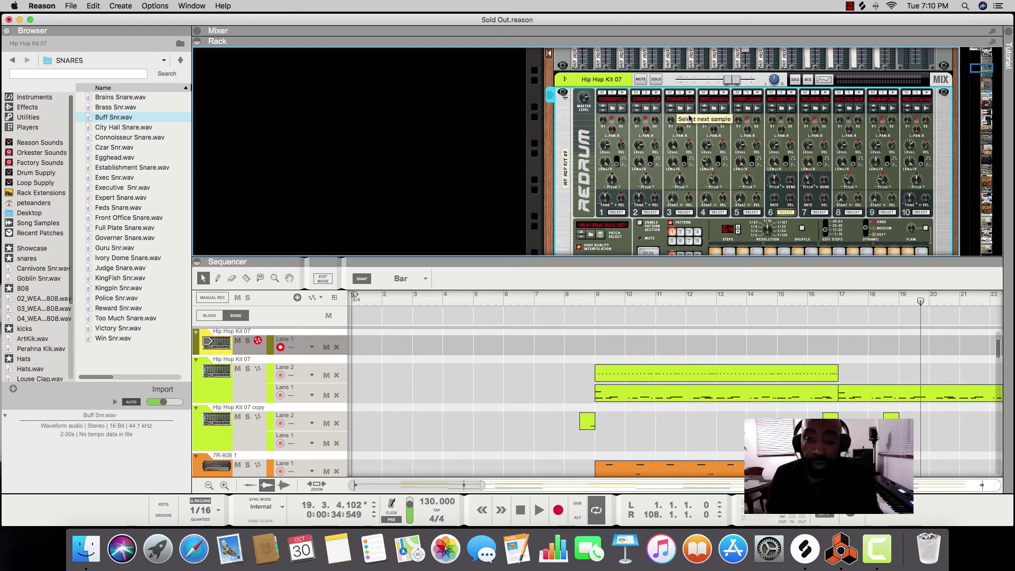
scroll(646, 121, "down", 2)
scroll(649, 124, "down", 8)
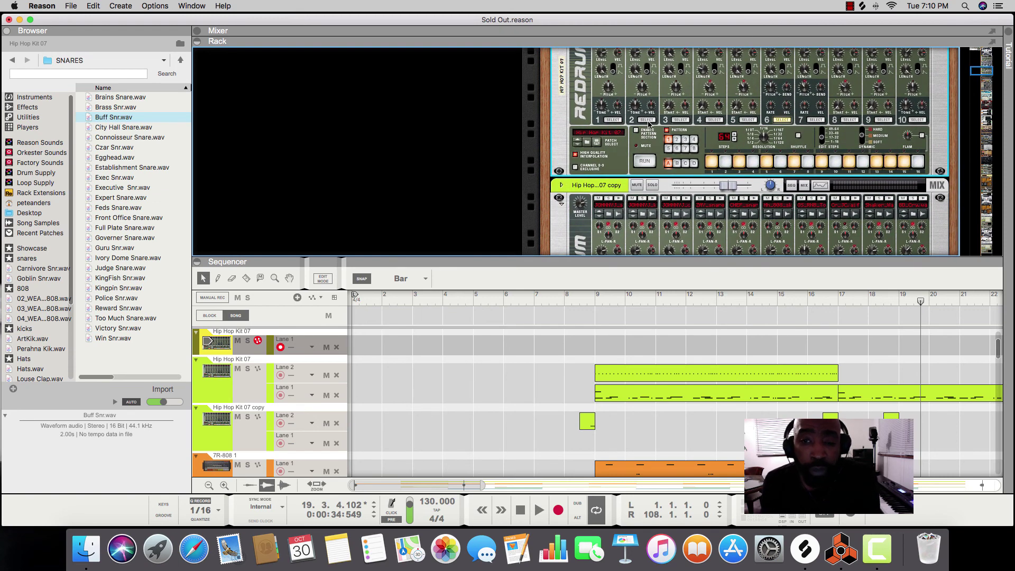
scroll(649, 123, "up", 4)
Step through patterns 1 to 4 of the Hip Hop Kit 07 copy Redrum and return to pattern 1.
scroll(650, 175, "down", 8)
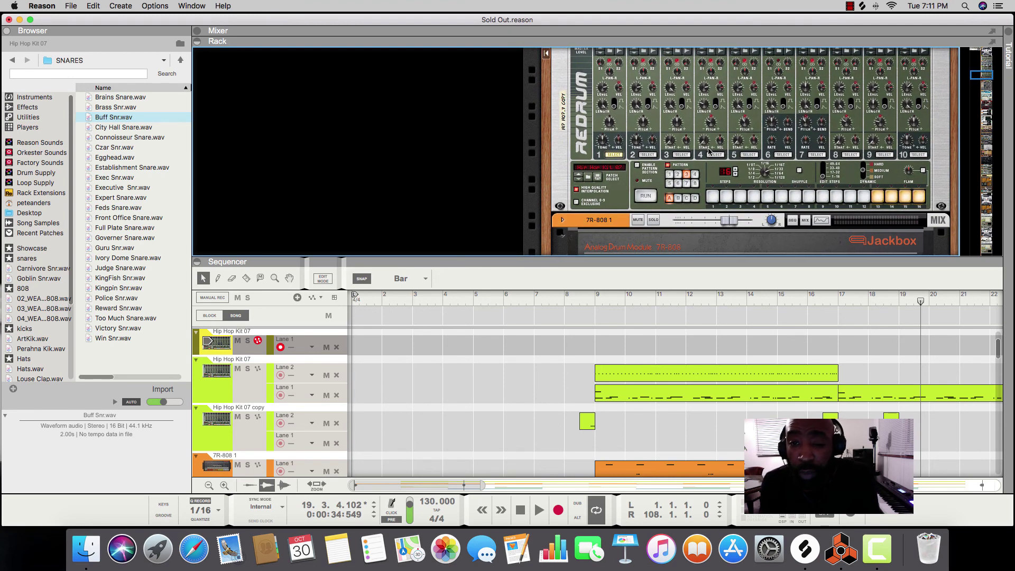
scroll(639, 153, "up", 3)
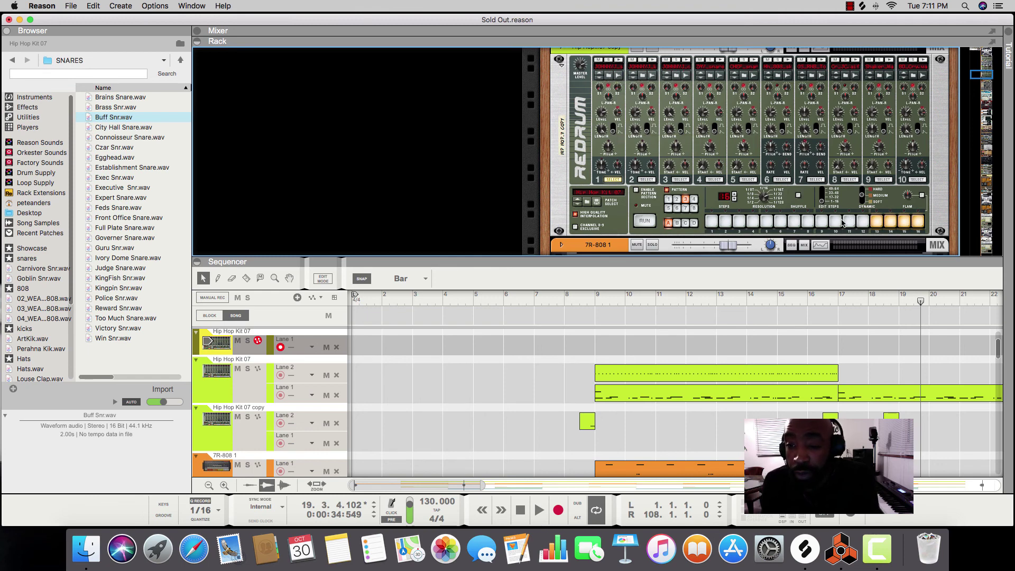
left_click(668, 199)
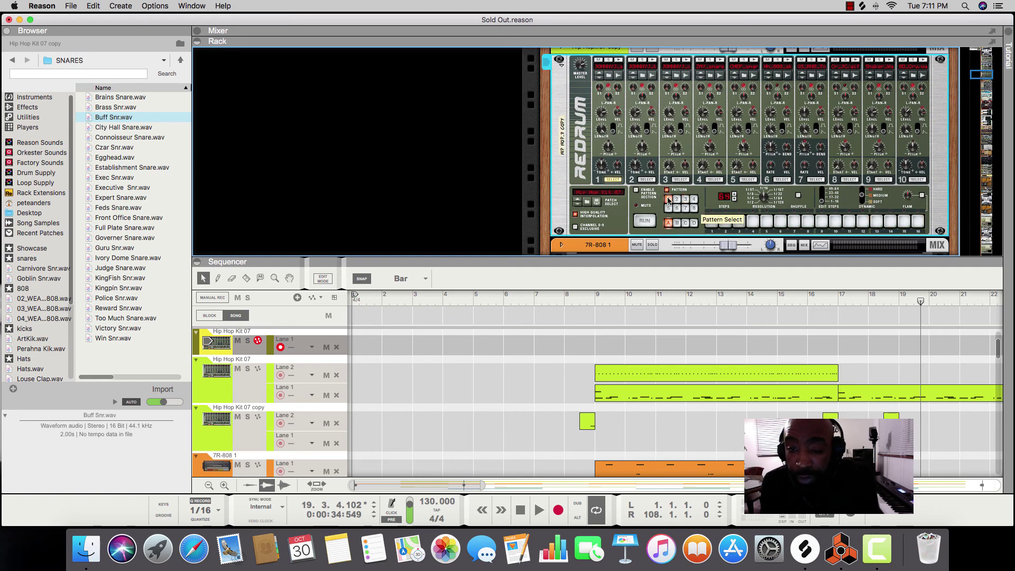
left_click(677, 199)
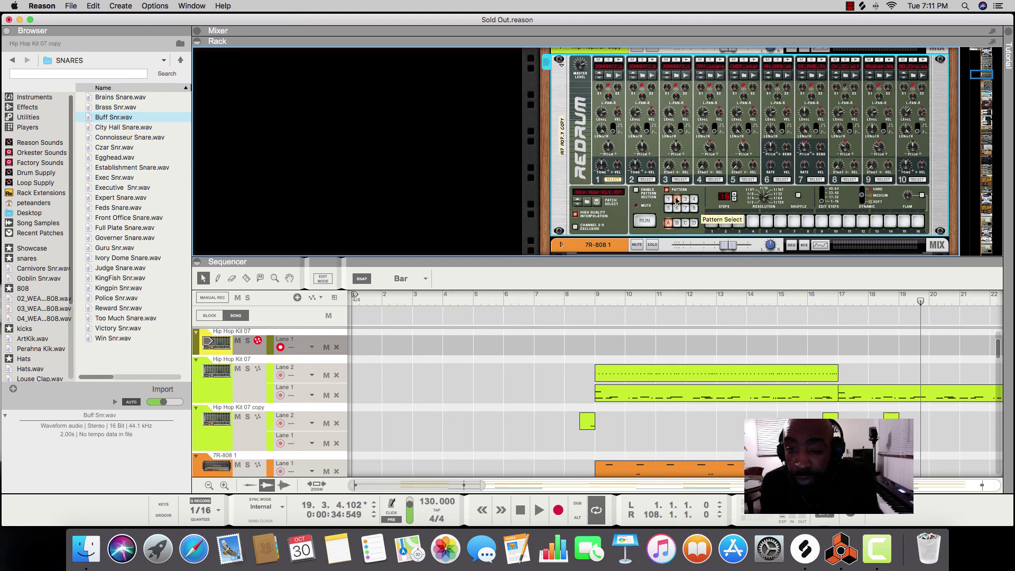
left_click(685, 200)
left_click(677, 199)
left_click(685, 199)
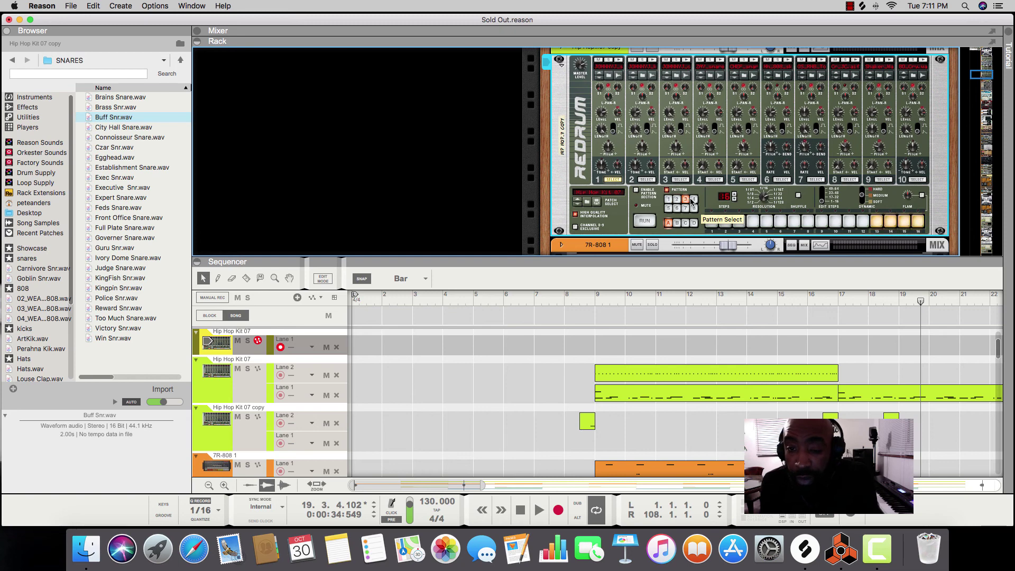
left_click(694, 200)
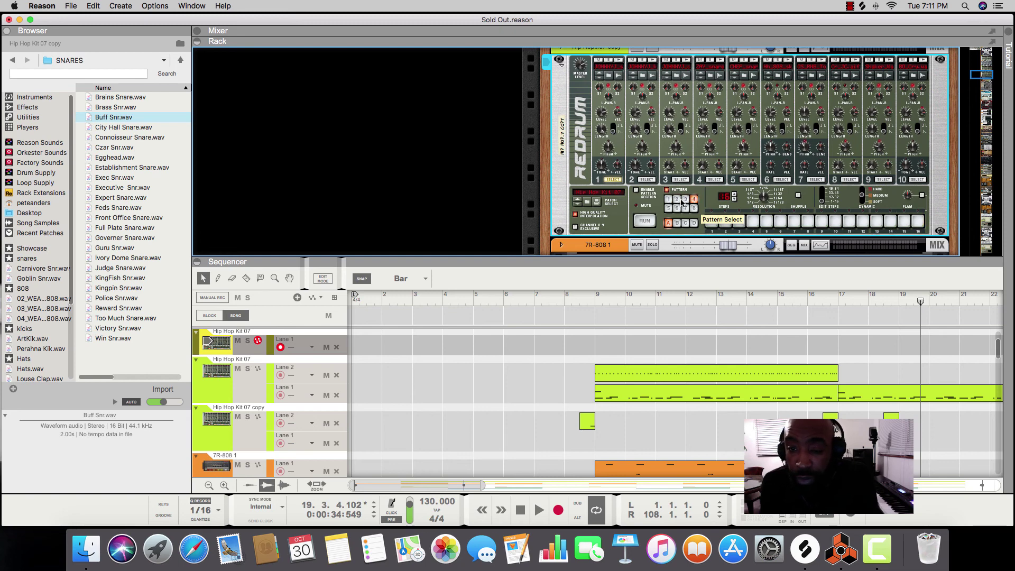
left_click(677, 200)
left_click(669, 199)
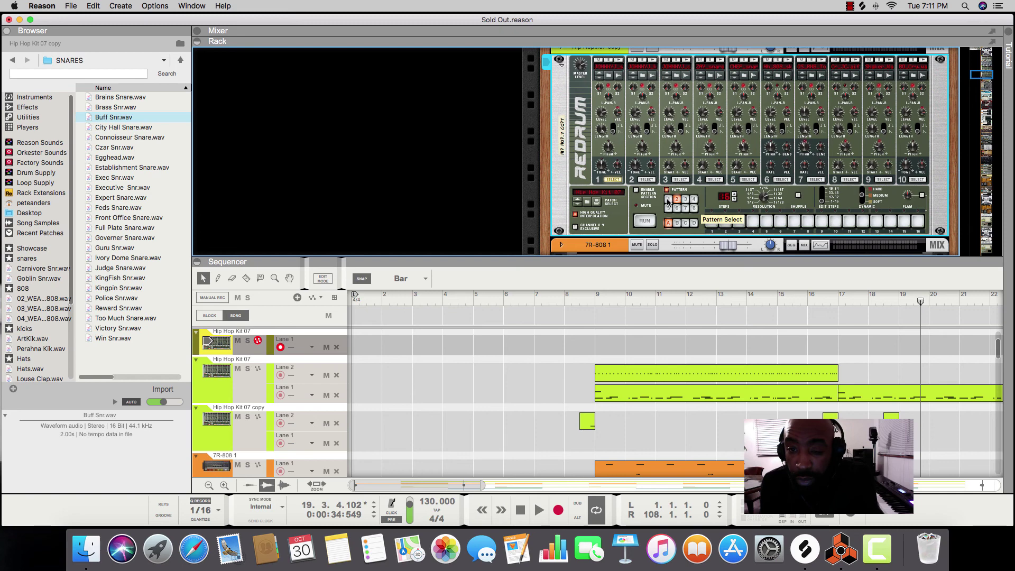
Select drum 2 of the Hip Hop Kit 07 copy Redrum and switch to its pattern 2.
left_click(646, 180)
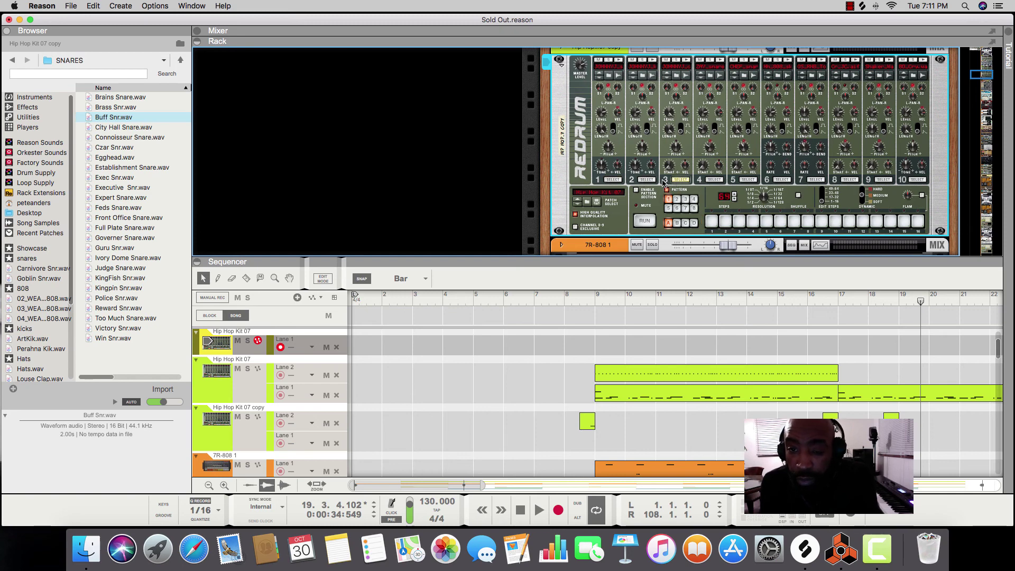
left_click(677, 200)
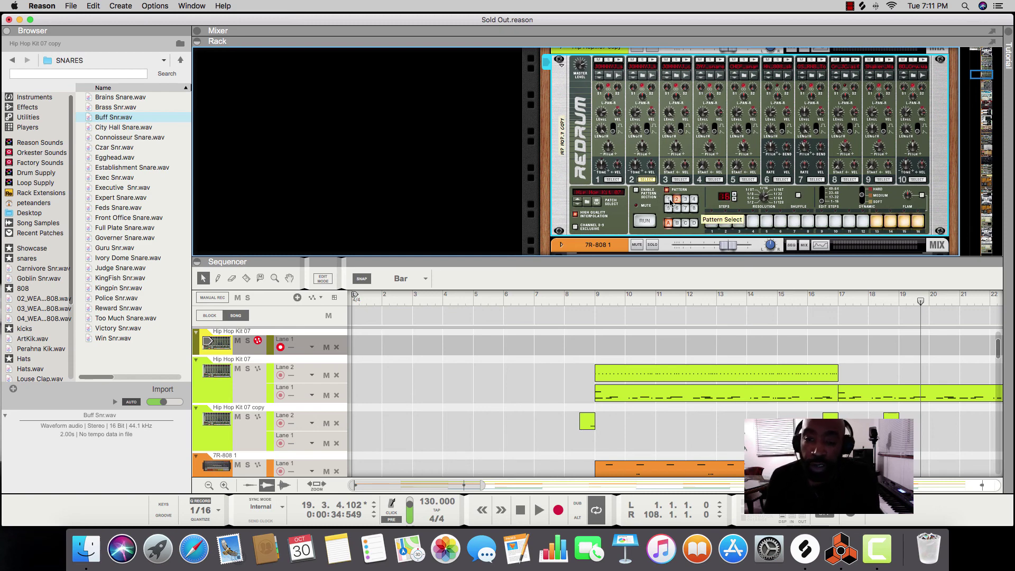
scroll(649, 164, "up", 2)
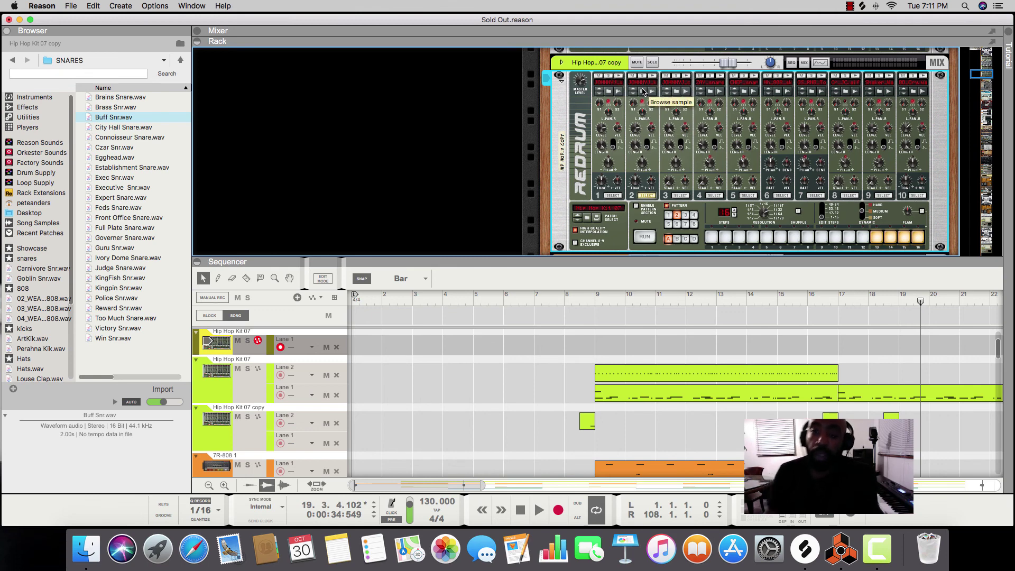
Examine the drum channel controls of the Hip Hop Kit 07 copy Redrum, including drum 1's length and level, and its pattern section.
scroll(644, 101, "down", 3)
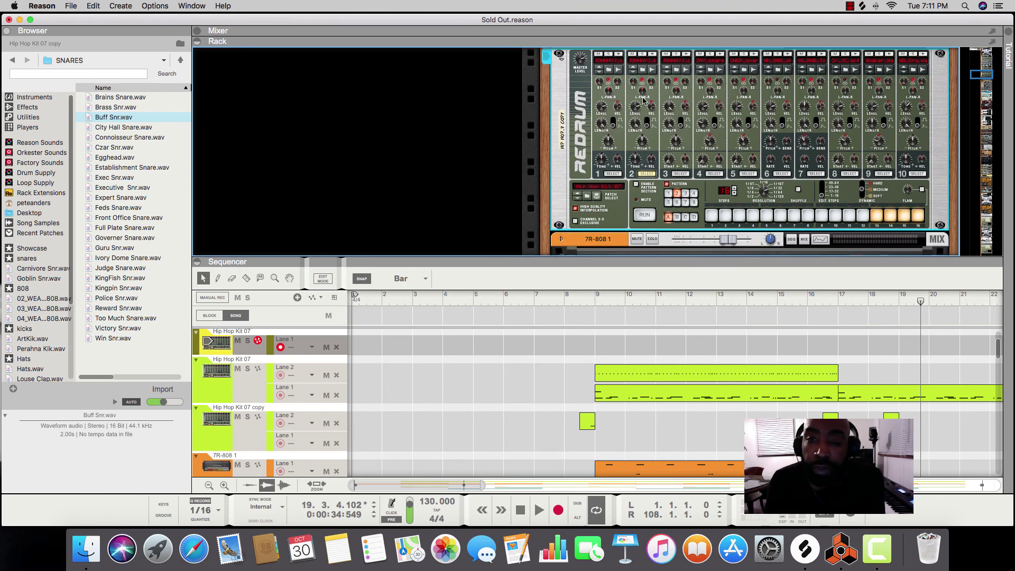
scroll(644, 101, "up", 1)
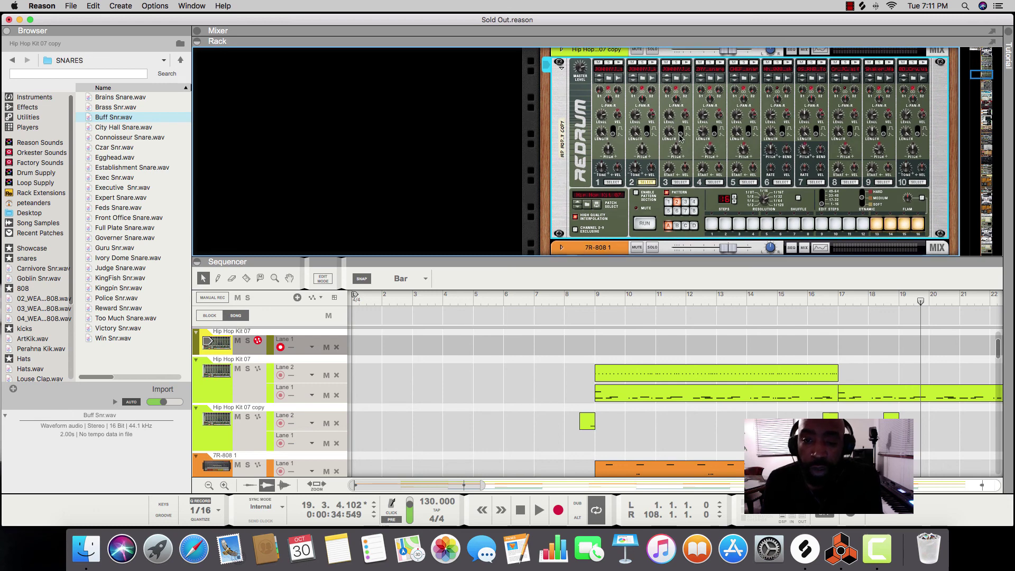
scroll(681, 138, "down", 3)
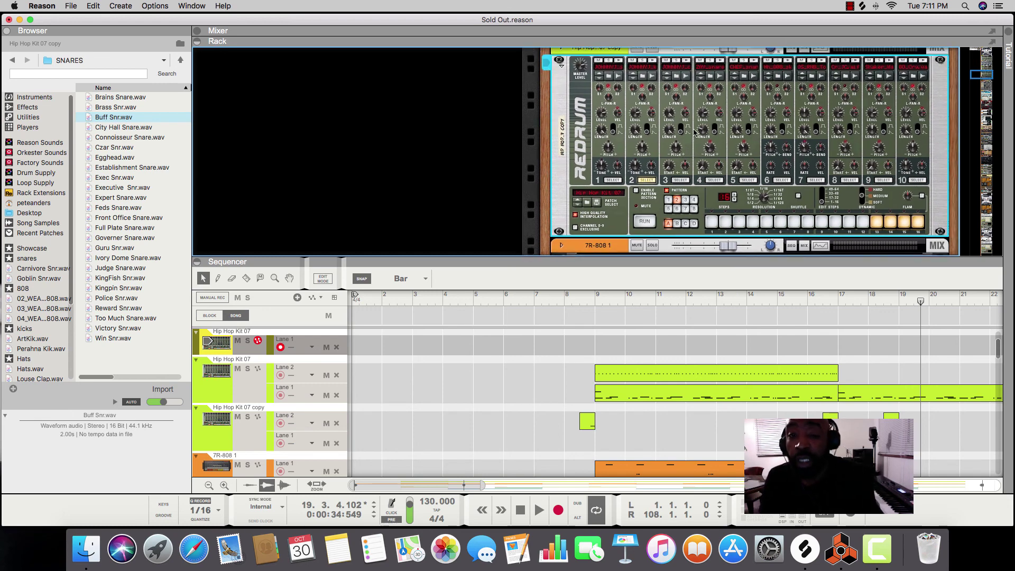
scroll(688, 158, "up", 3)
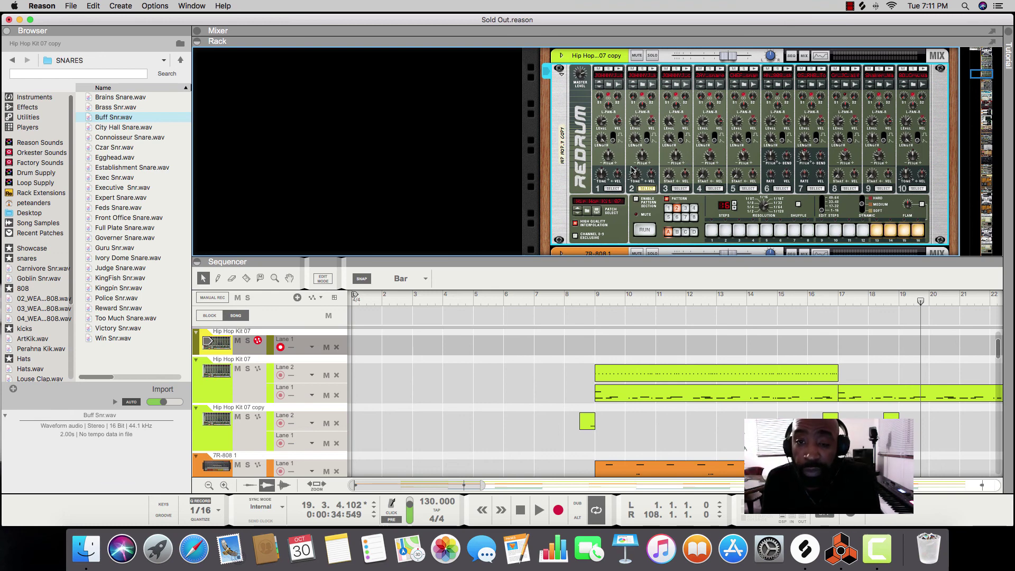
scroll(620, 139, "down", 1)
scroll(621, 139, "up", 5)
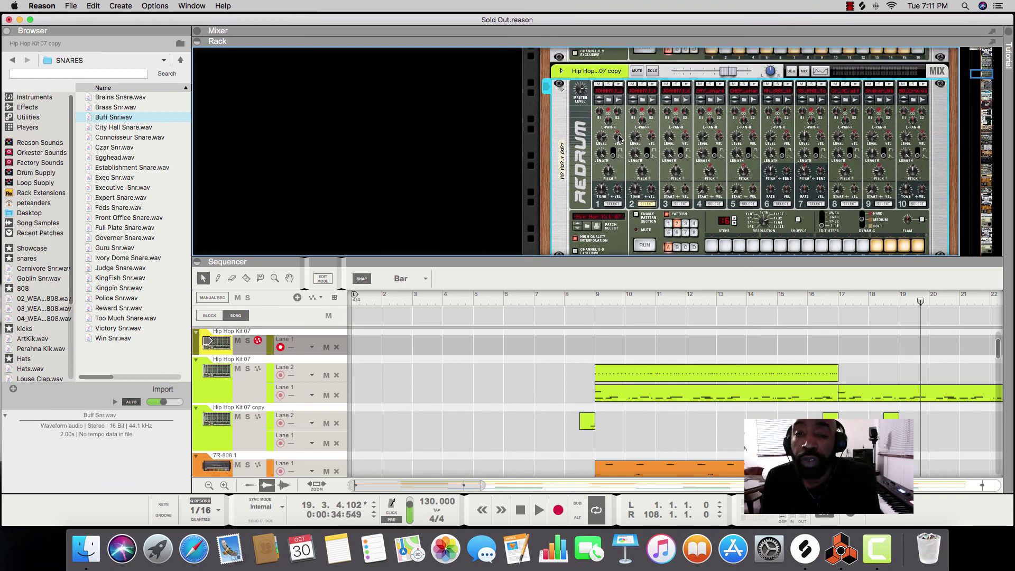
scroll(621, 139, "down", 3)
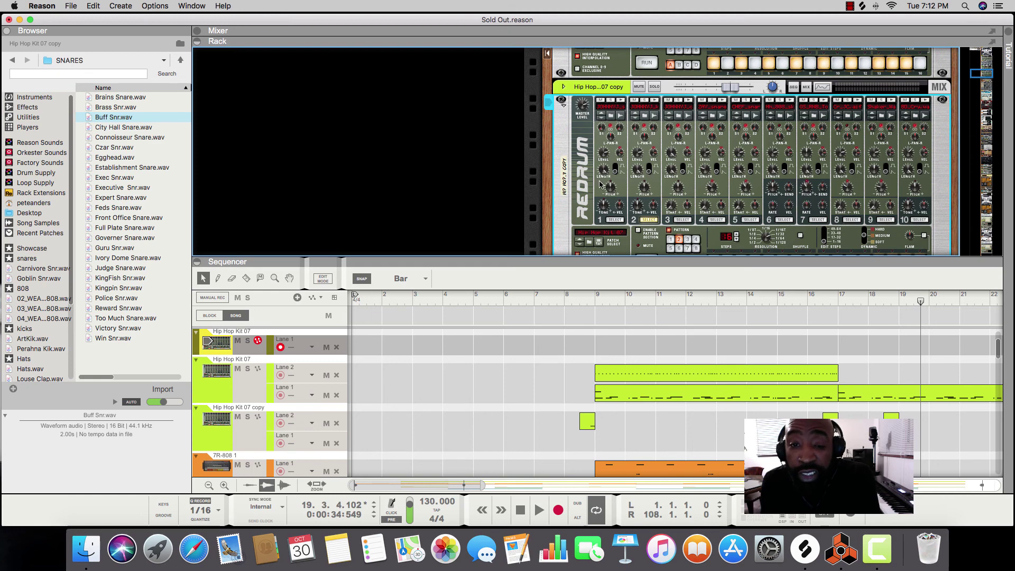
mouse_move(604, 175)
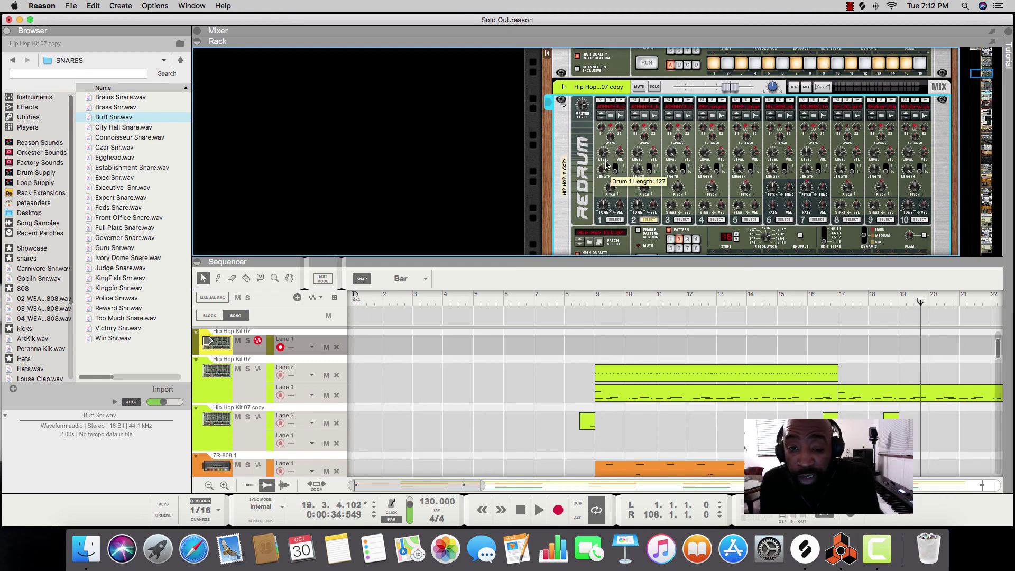
mouse_move(603, 154)
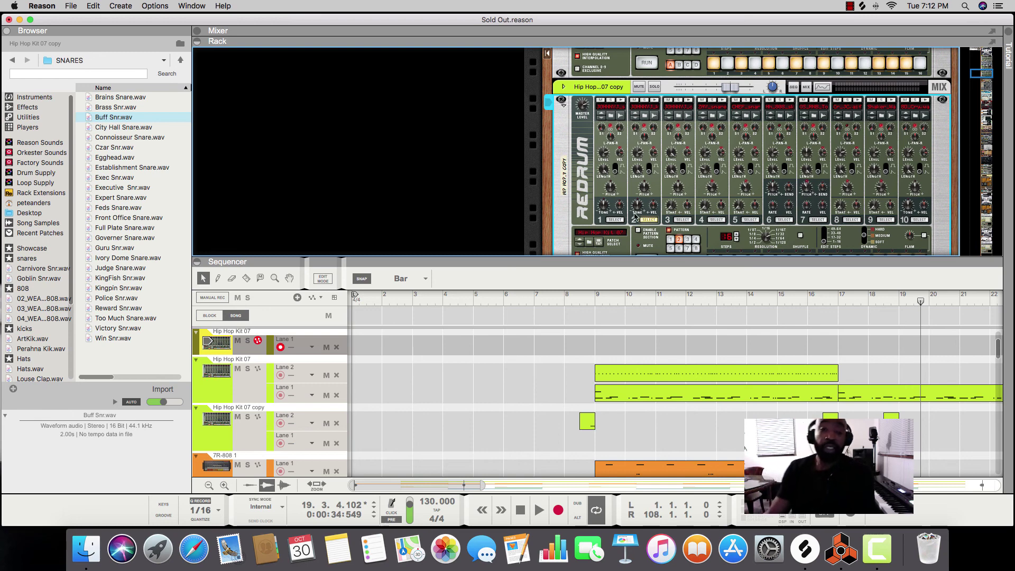
scroll(635, 217, "down", 5)
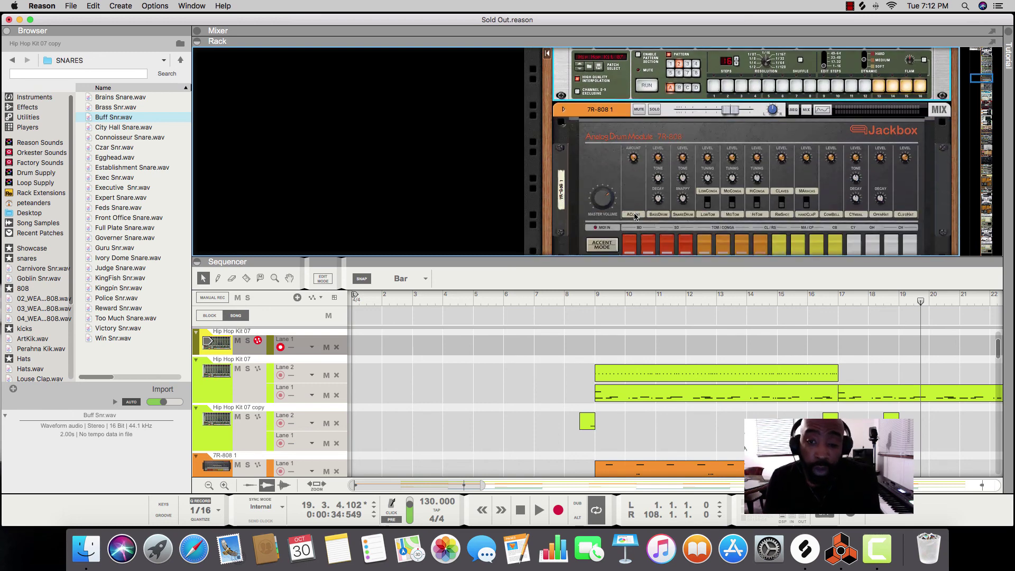
scroll(635, 217, "up", 5)
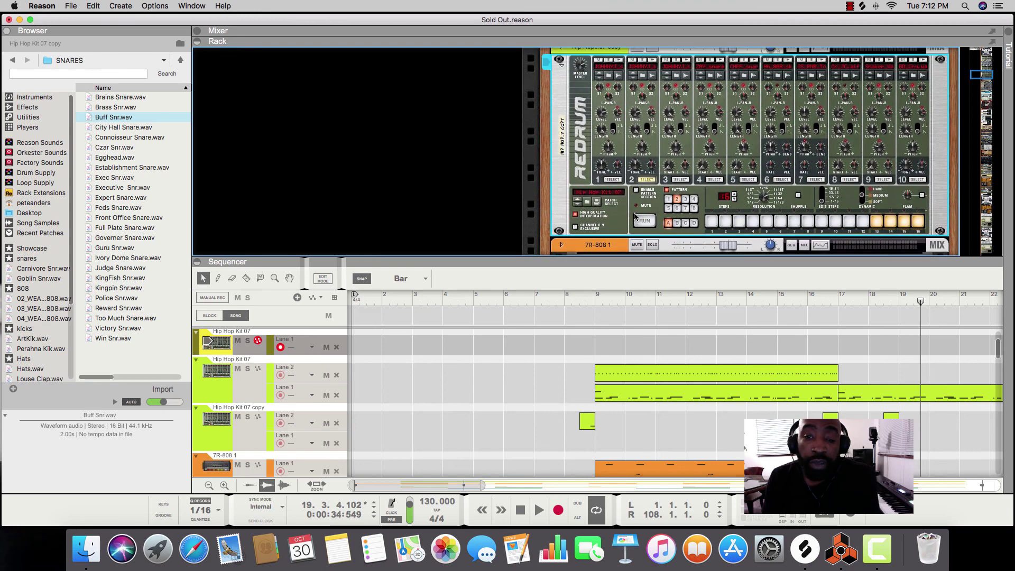
scroll(635, 217, "down", 1)
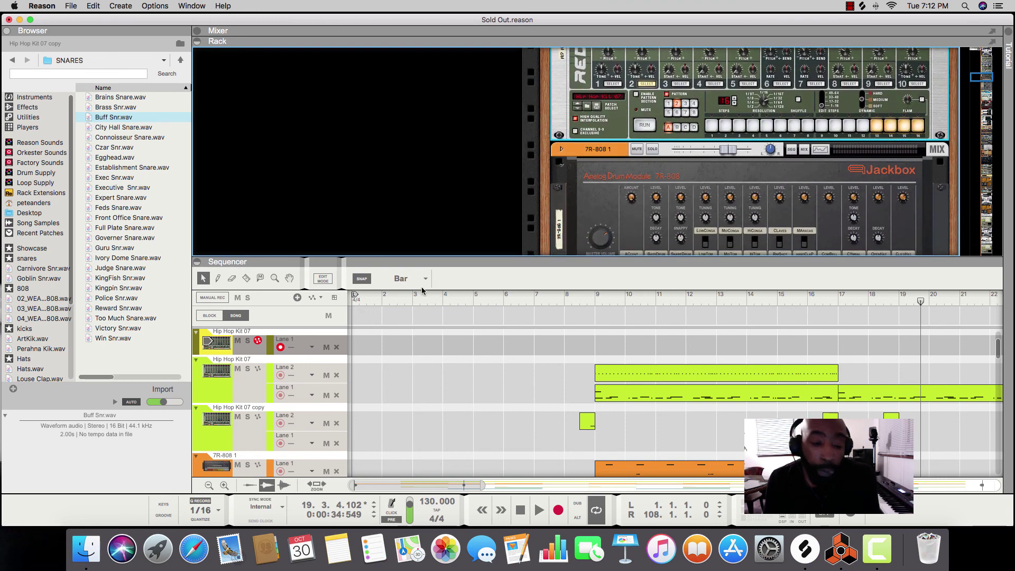
Select the NN-XT 5 track in the sequencer and view its sampler in the rack.
scroll(277, 415, "down", 10)
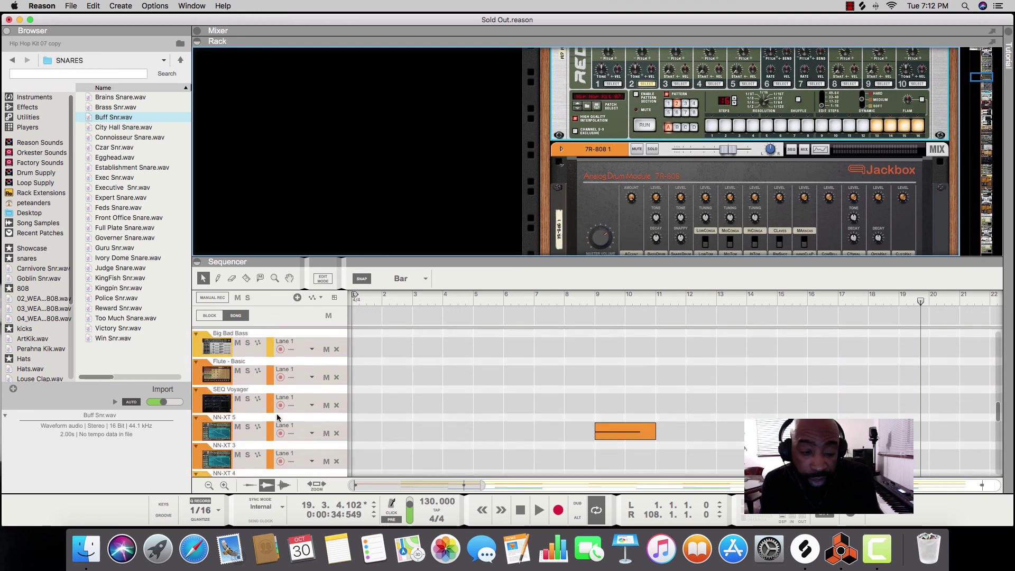
scroll(277, 418, "down", 2)
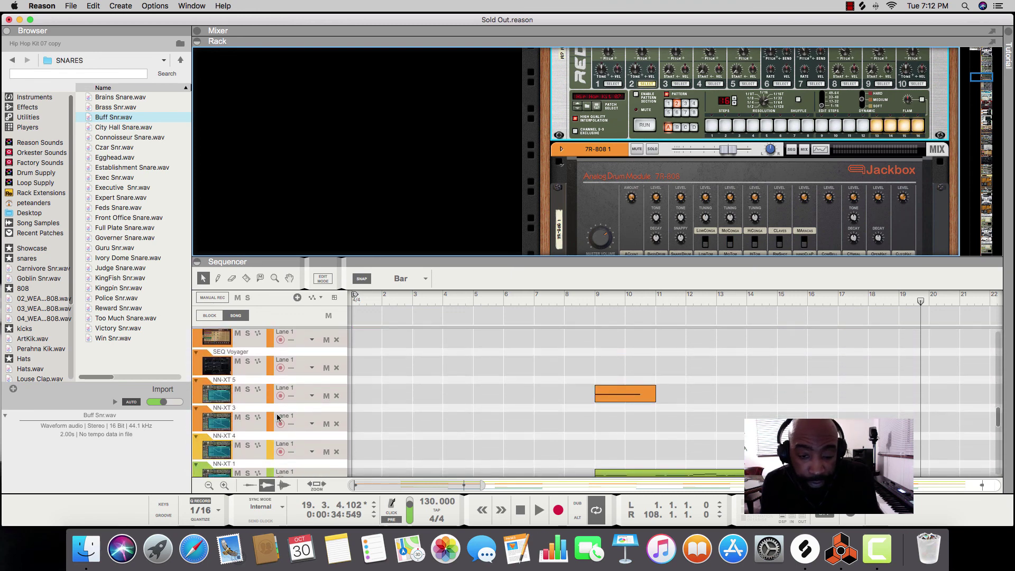
left_click(272, 379)
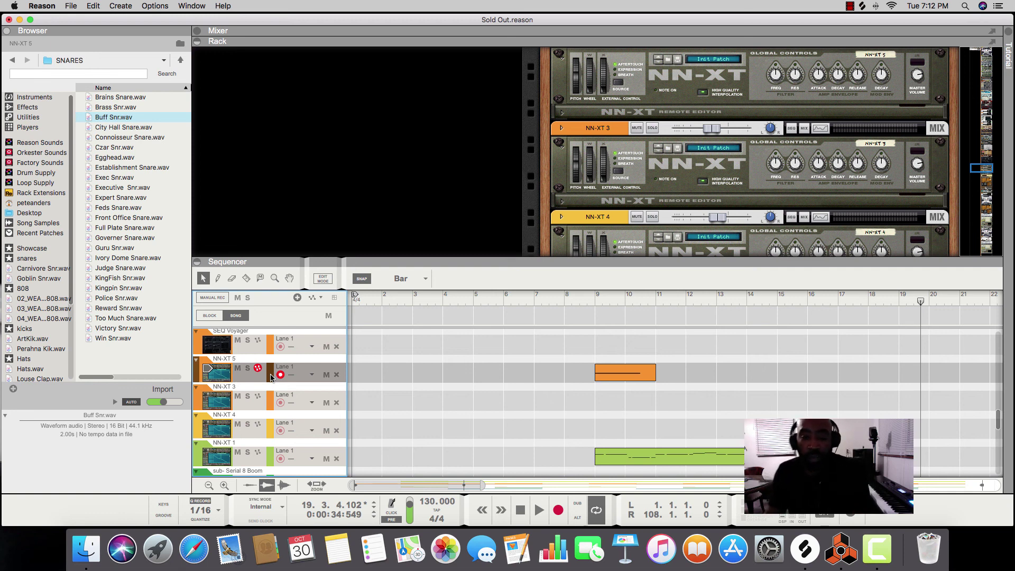
scroll(450, 430, "down", 1)
scroll(450, 430, "down", 2)
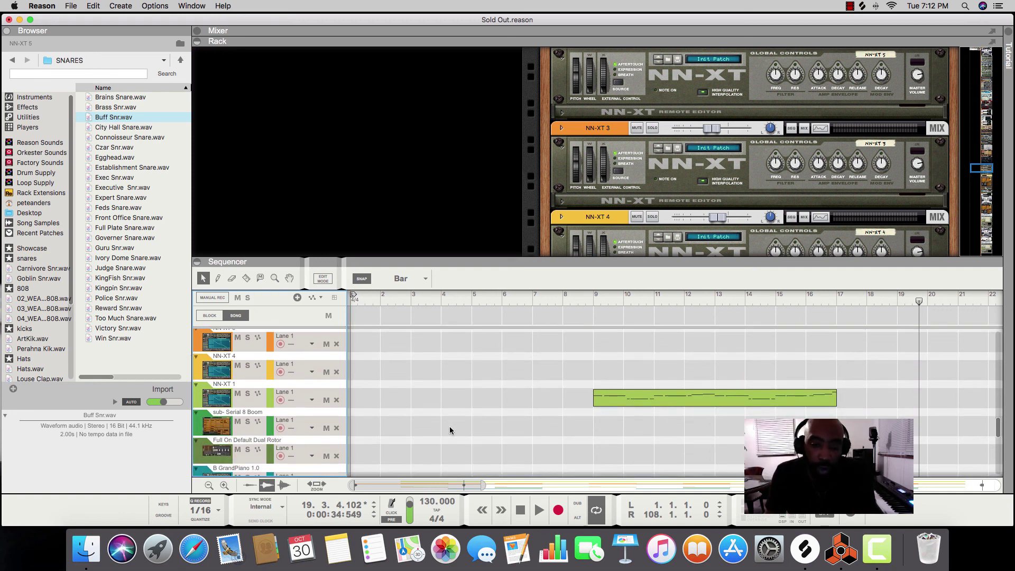
scroll(450, 430, "up", 4)
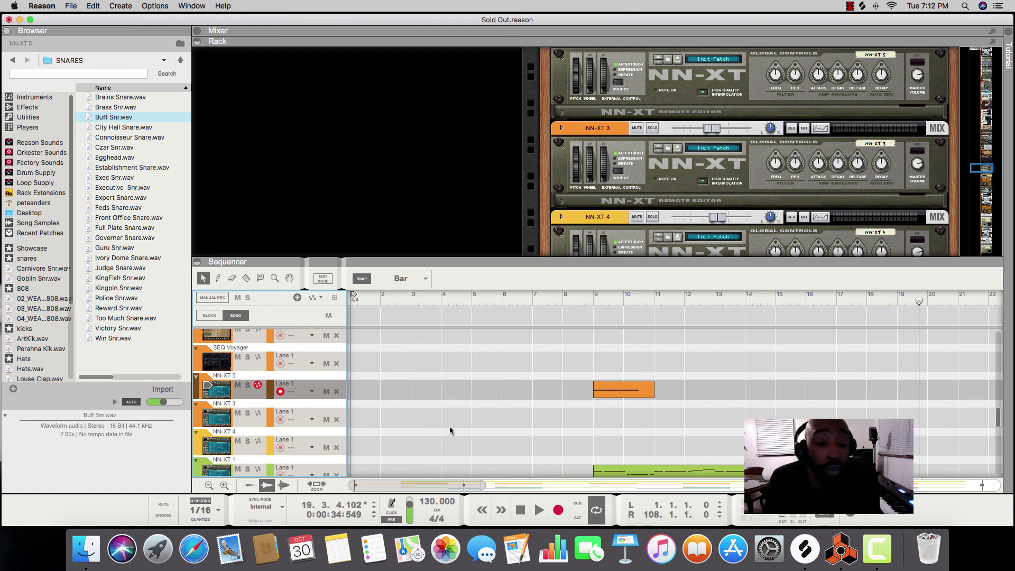
scroll(640, 197, "up", 3)
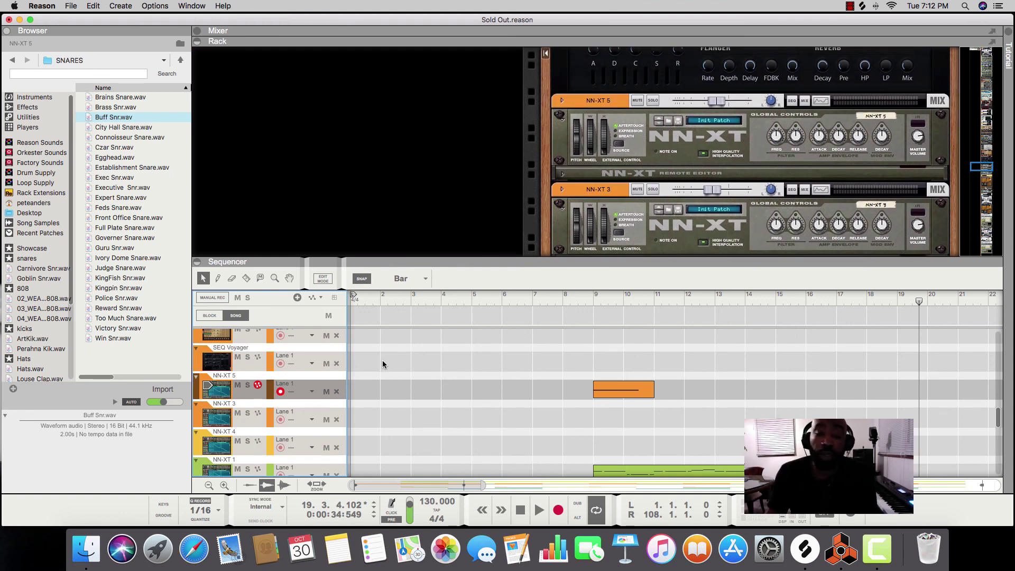
Select the B GrandPiano 1.0 track in the sequencer and its NN-XT sampler in the rack.
scroll(224, 440, "down", 3)
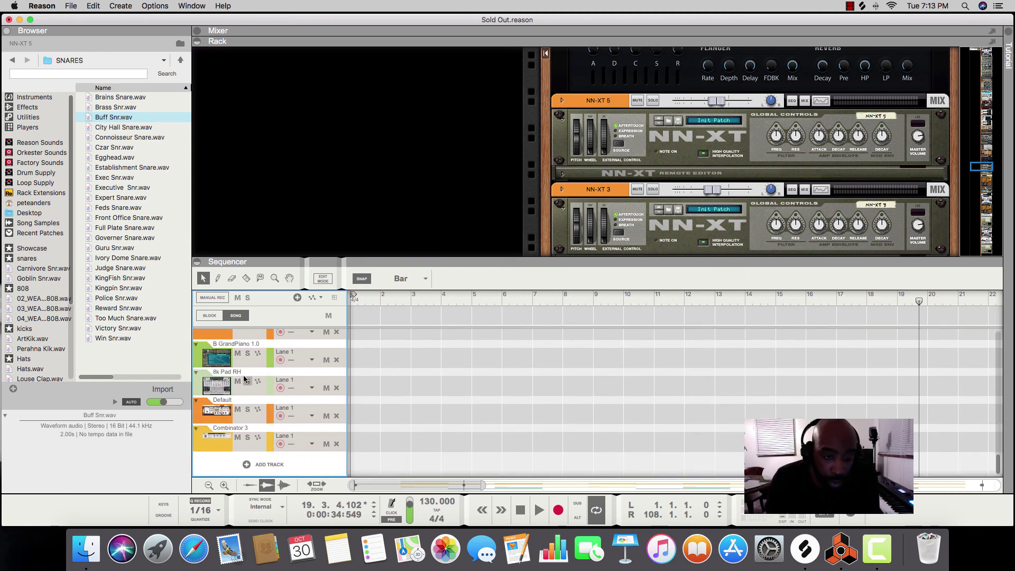
scroll(244, 377, "down", 3)
left_click(271, 382)
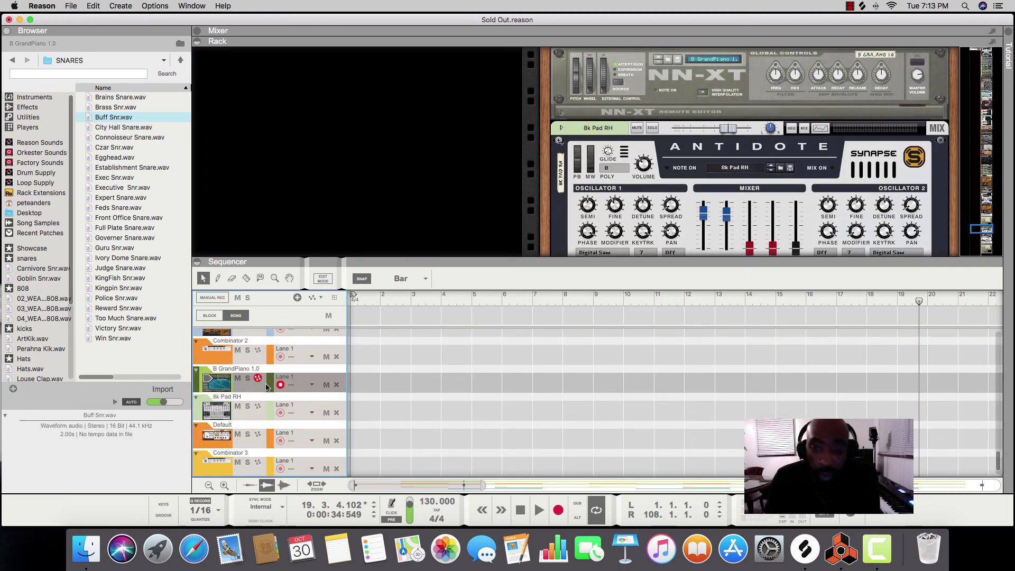
scroll(650, 82, "up", 2)
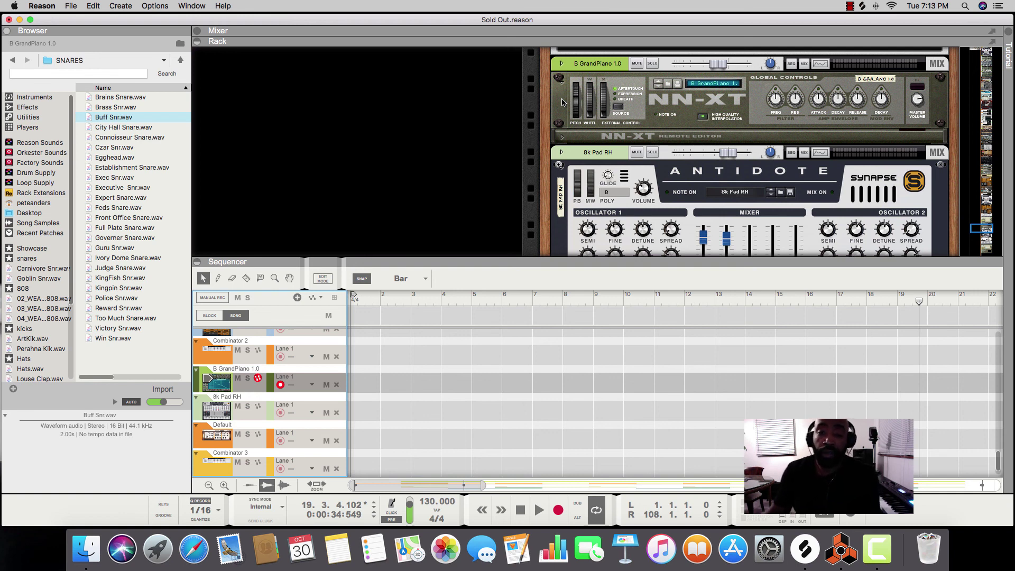
scroll(563, 102, "left", 2)
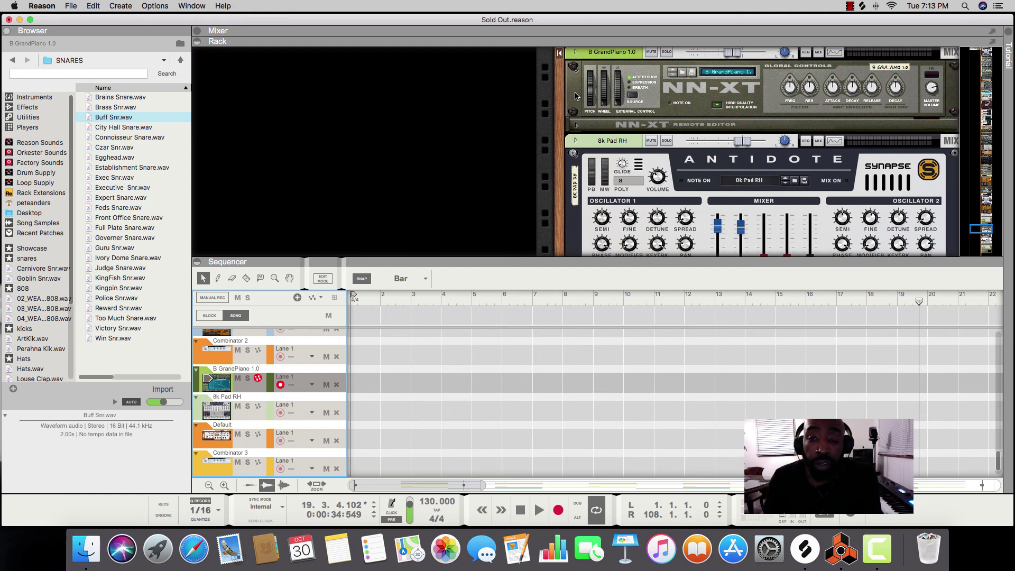
left_click(576, 96)
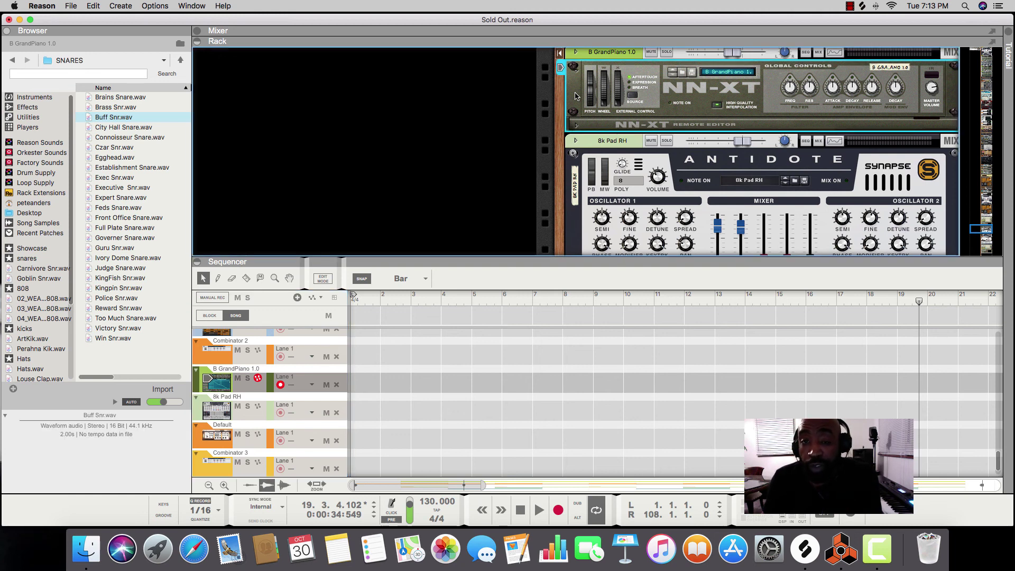
scroll(550, 97, "up", 1)
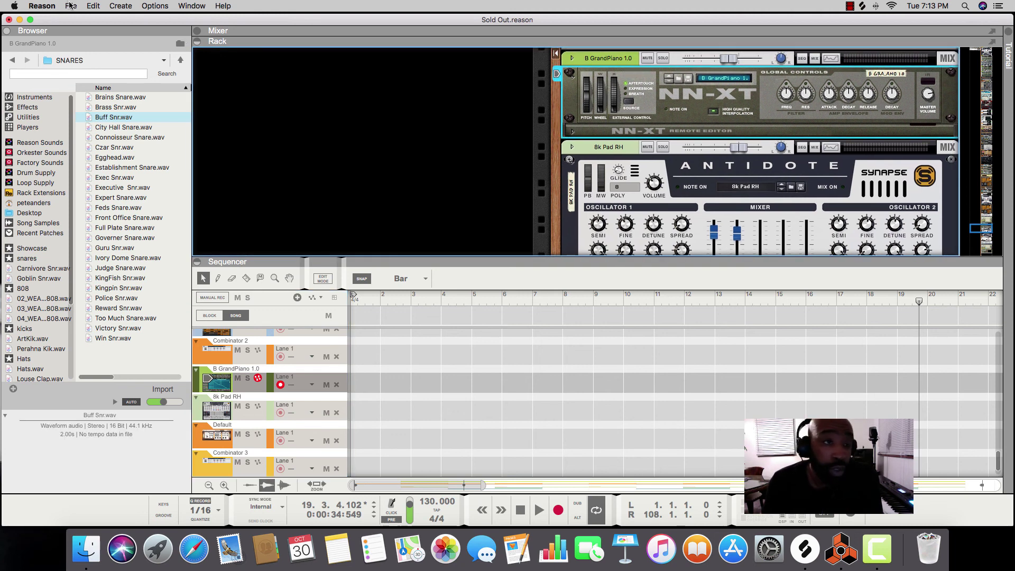
Look through the editing commands available for the selected B GrandPiano 1.0 NN-XT.
left_click(95, 6)
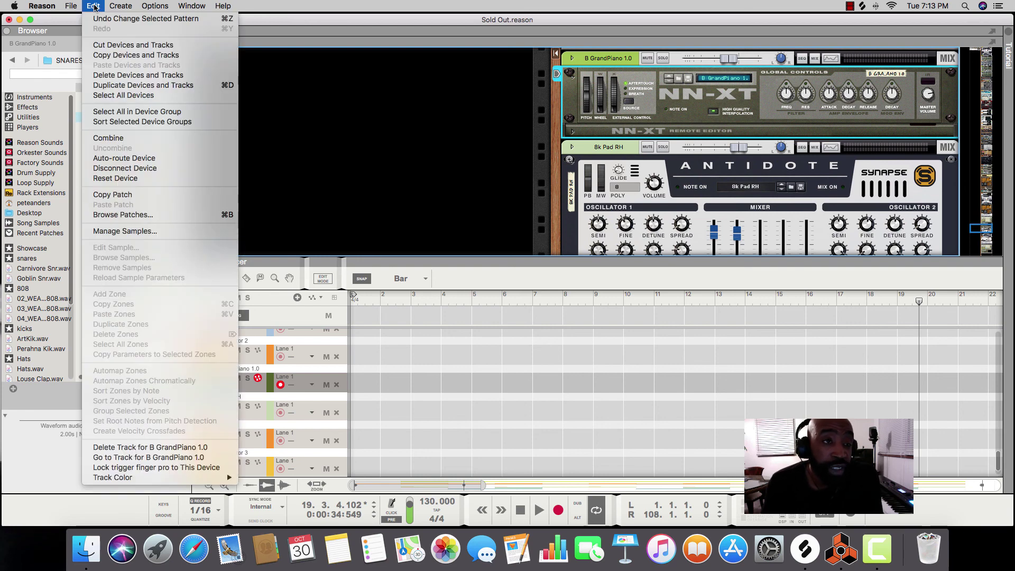
left_click(95, 6)
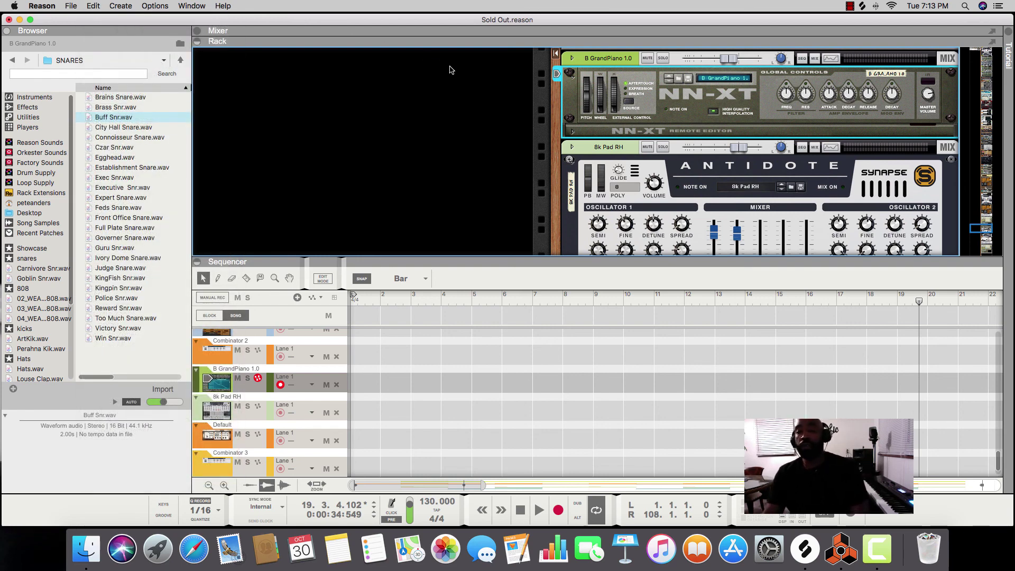
scroll(669, 119, "right", 2)
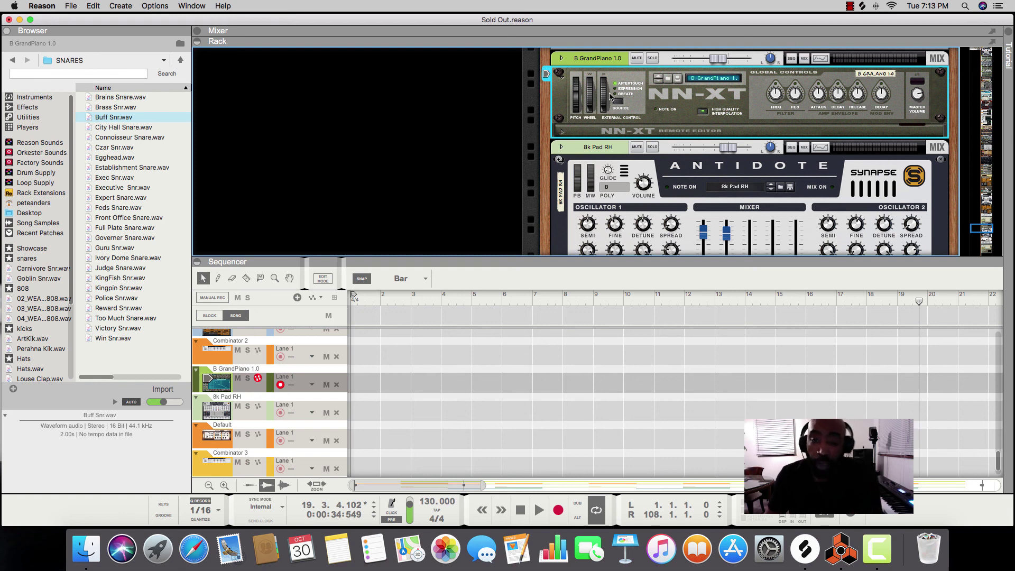
scroll(611, 96, "up", 2)
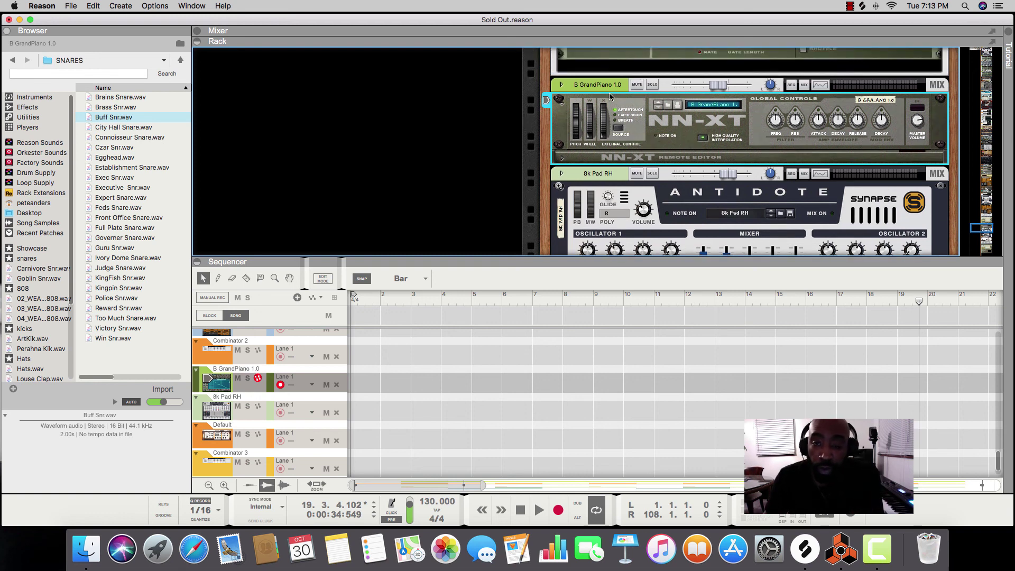
scroll(611, 96, "down", 2)
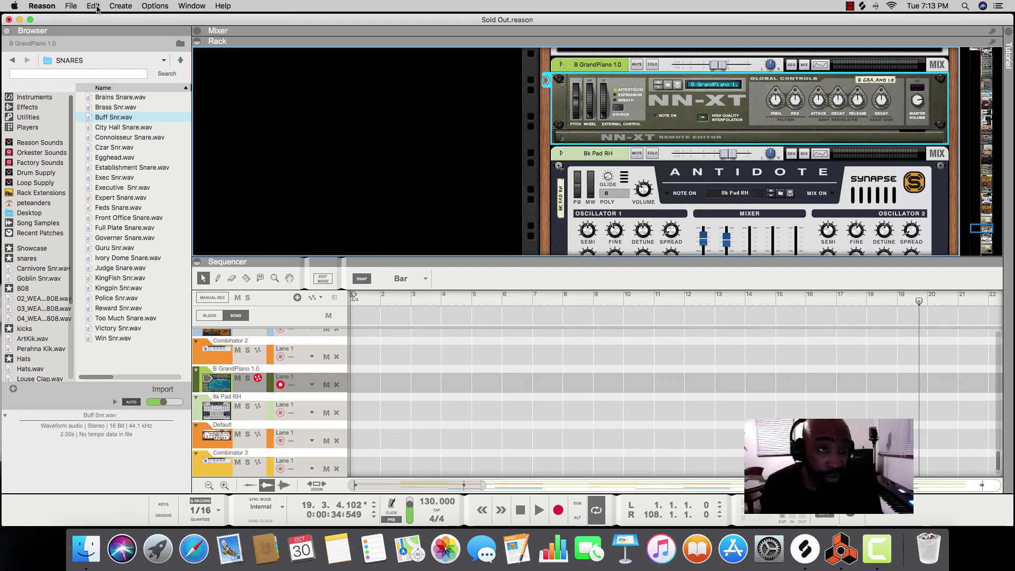
left_click(93, 5)
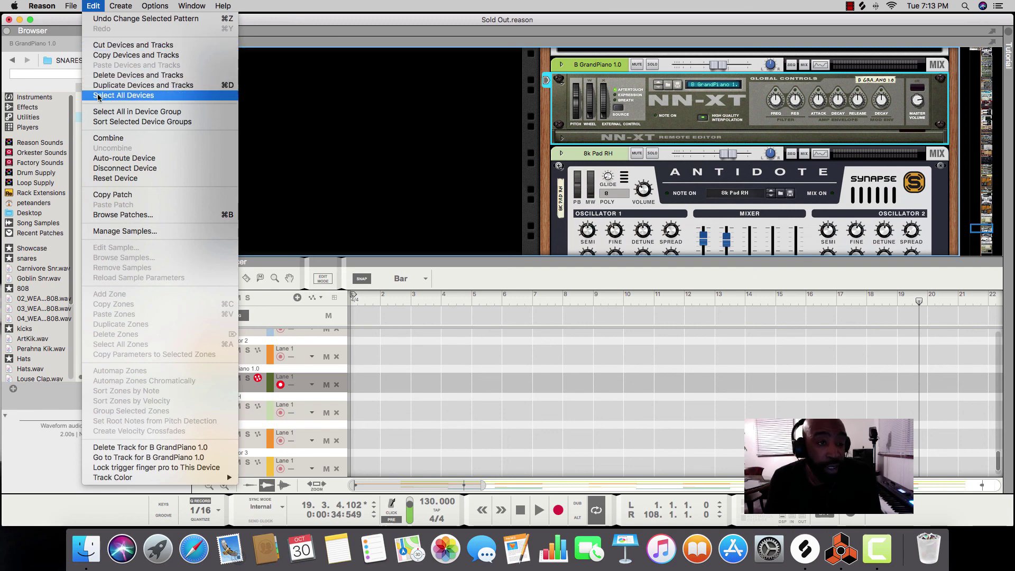
left_click(93, 7)
left_click(93, 7)
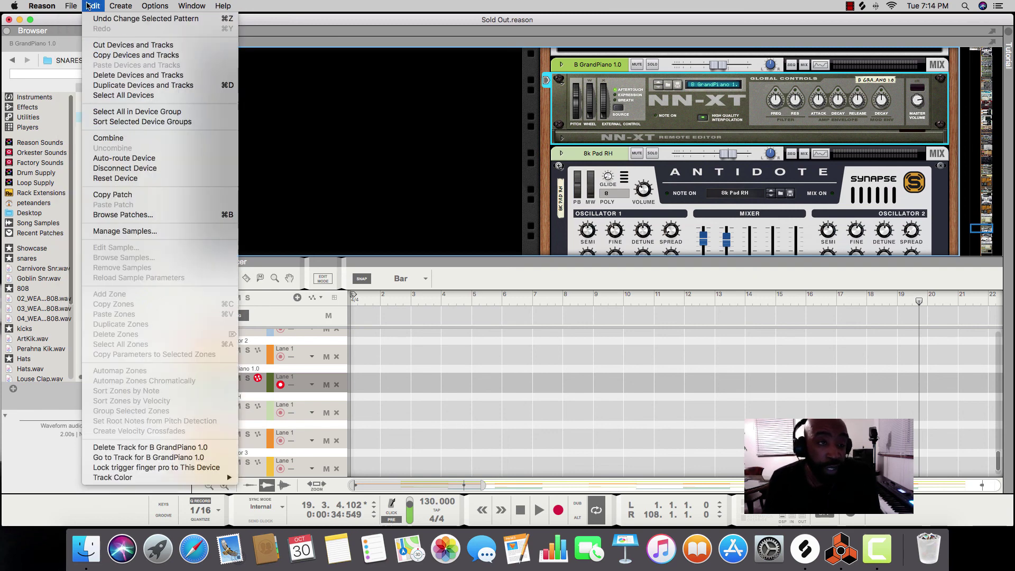
left_click(93, 6)
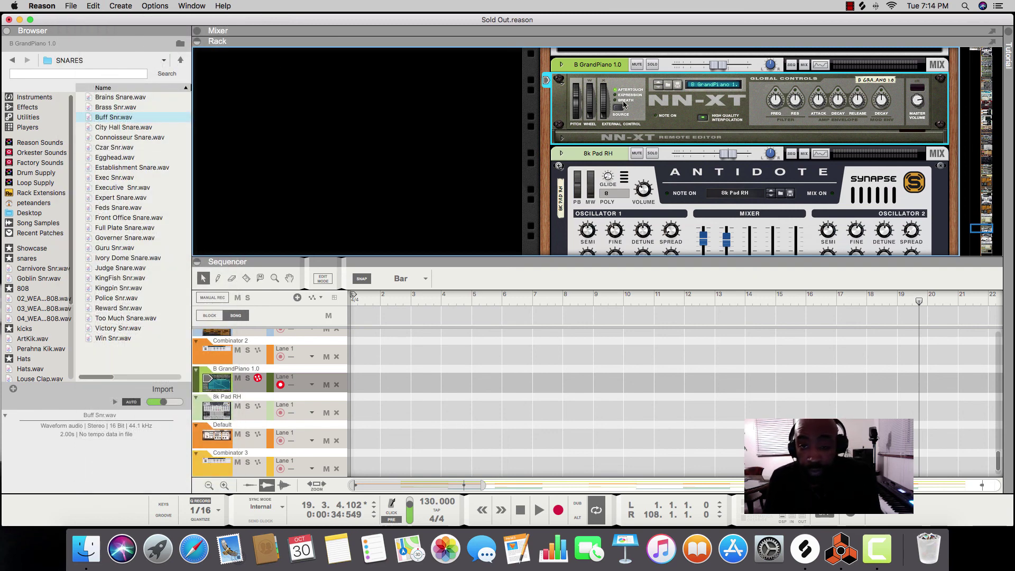
Expand the Remote Editor of the B GrandPiano 1.0 NN-XT and view its sample zones and synth parameters.
scroll(698, 110, "up", 2)
scroll(697, 110, "down", 3)
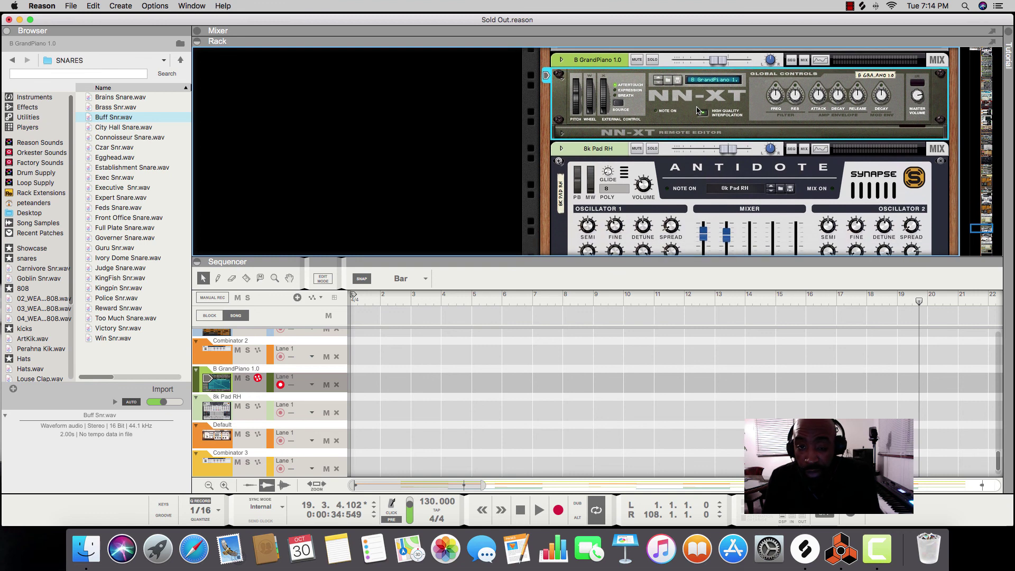
scroll(571, 124, "up", 1)
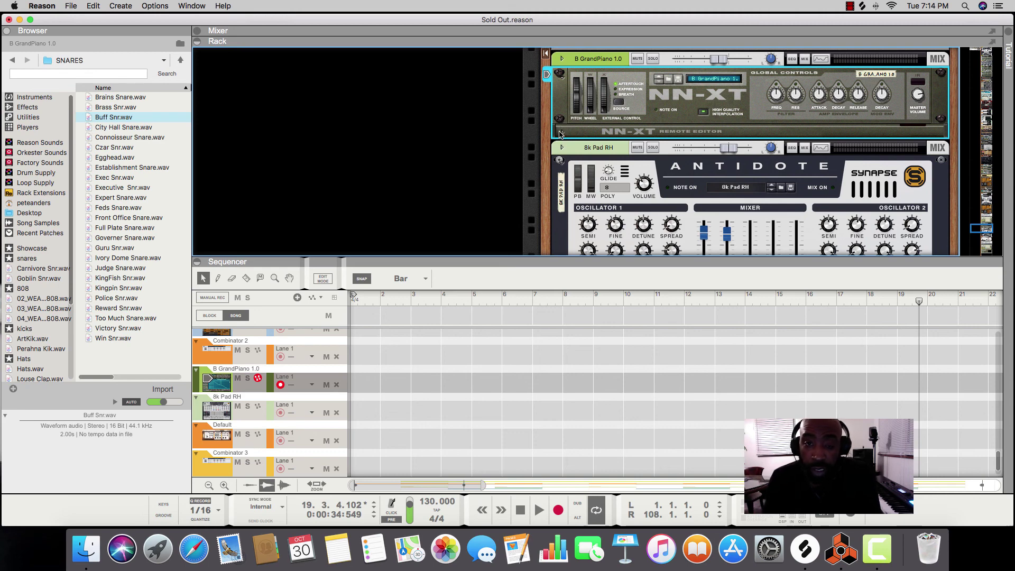
left_click(561, 133)
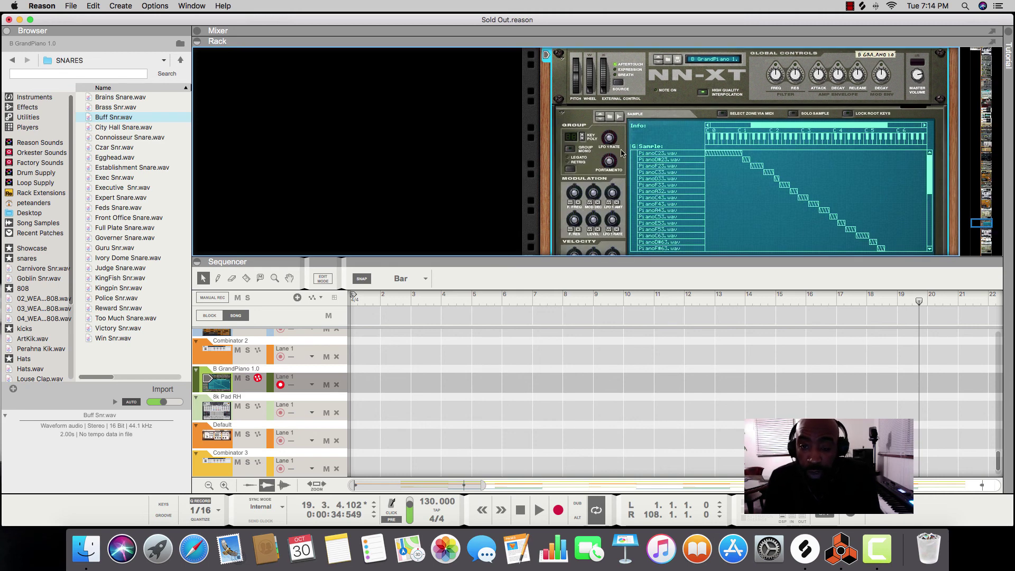
scroll(649, 168, "down", 8)
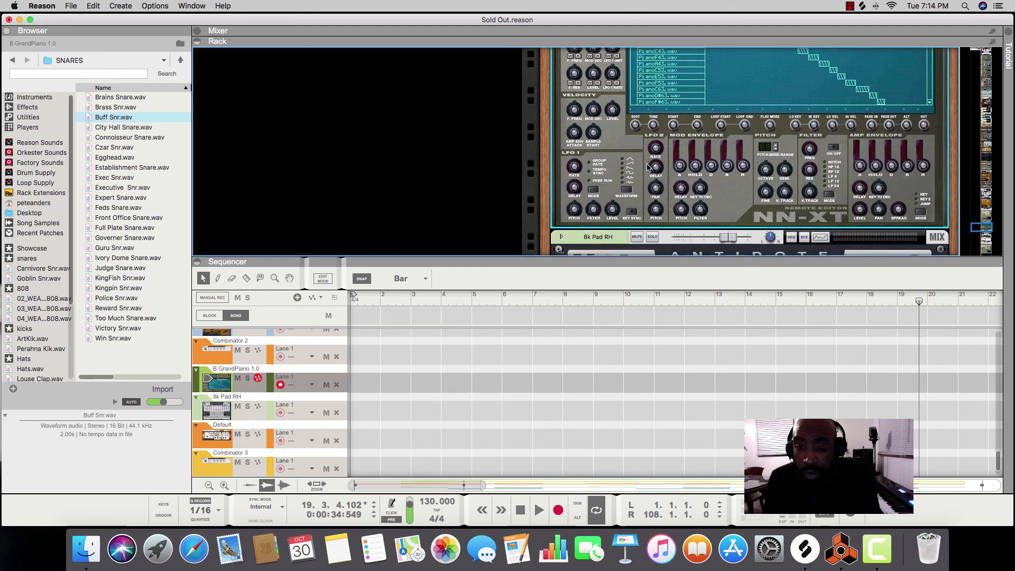
Collapse the Remote Editor of the B GrandPiano 1.0 NN-XT and view the sampler's main panel in the rack.
scroll(649, 167, "up", 1)
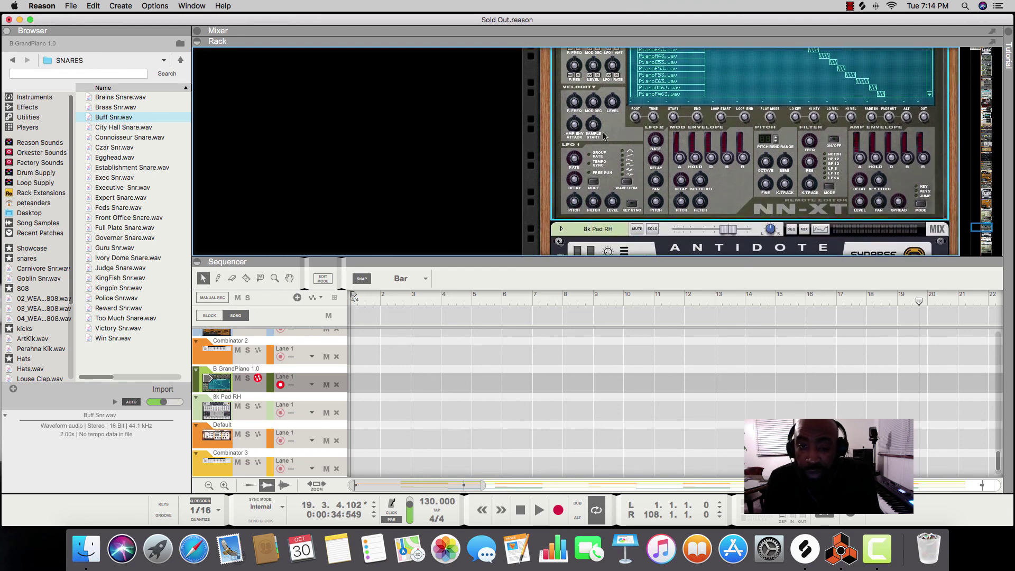
scroll(605, 137, "up", 3)
scroll(604, 137, "up", 4)
scroll(569, 108, "up", 1)
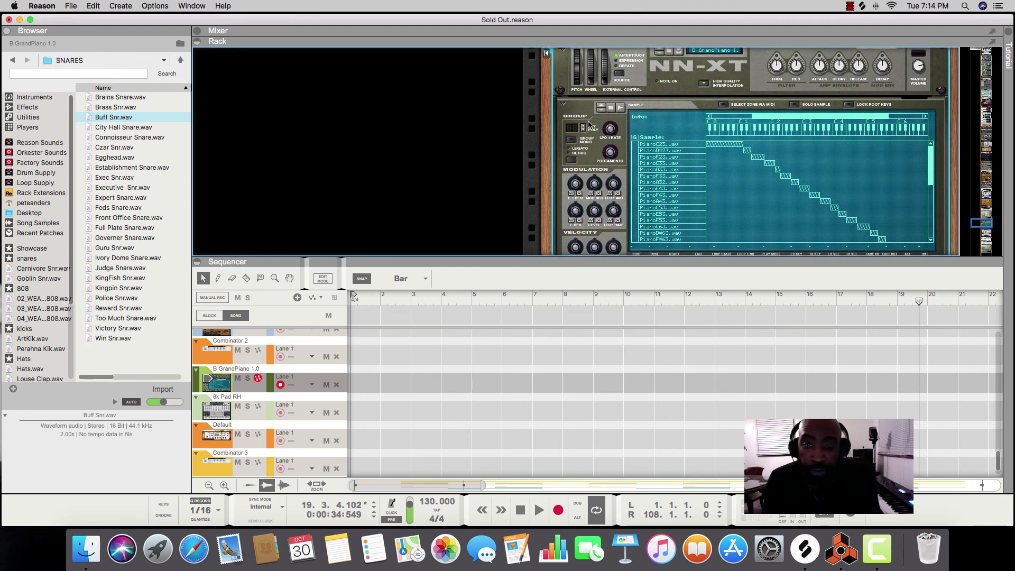
left_click(564, 105)
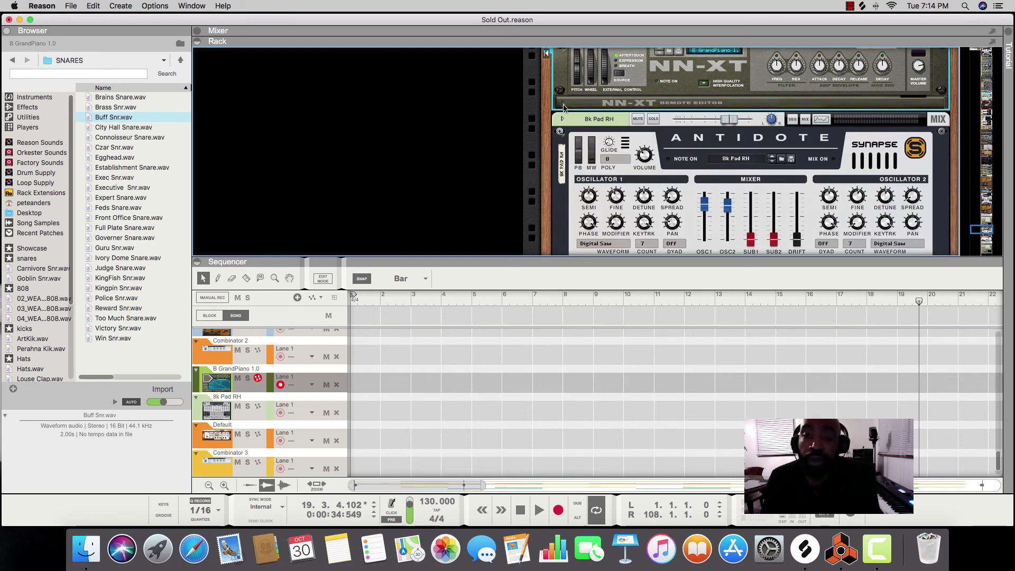
scroll(564, 105, "up", 2)
scroll(564, 104, "left", 2)
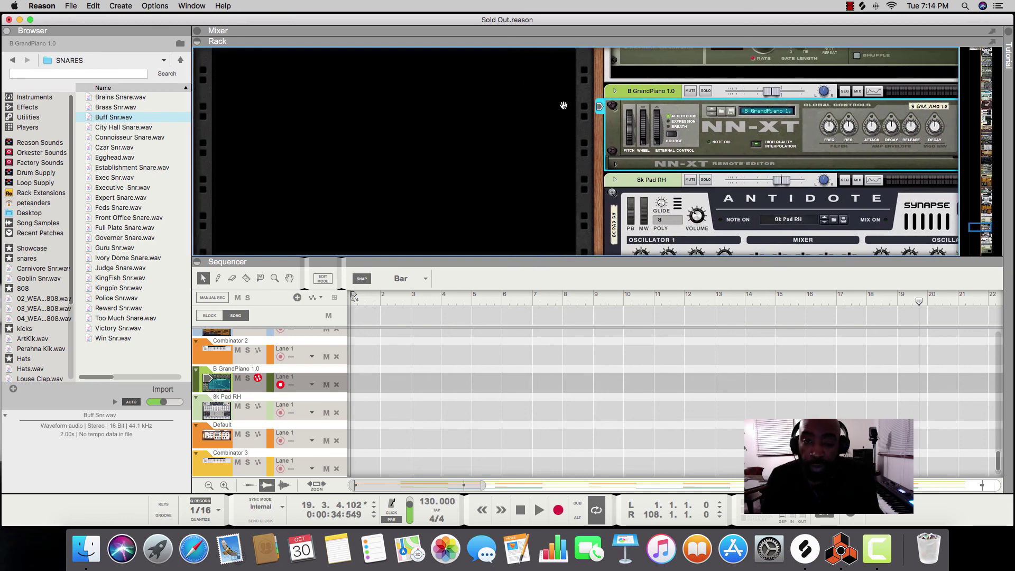
scroll(703, 130, "right", 2)
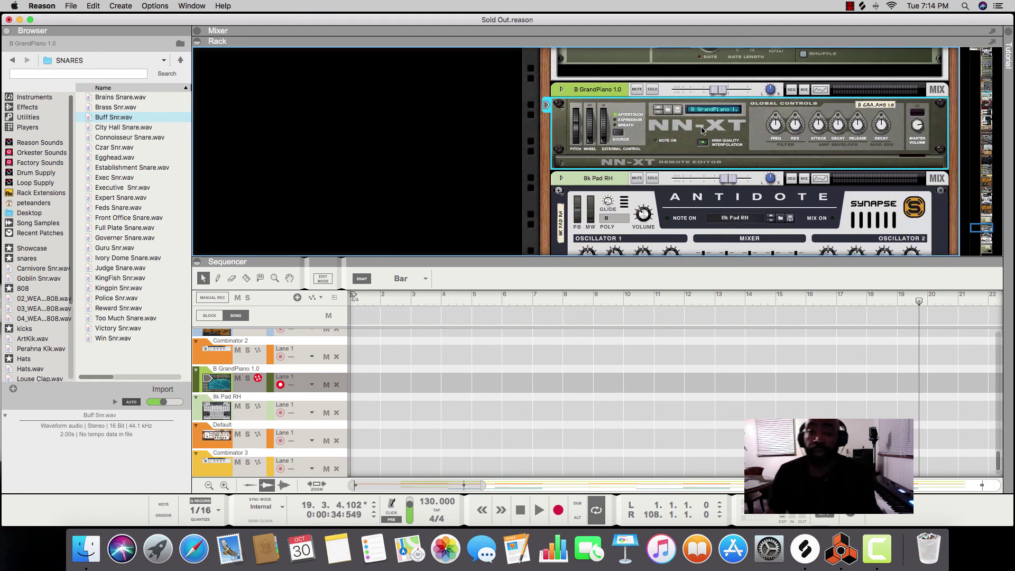
scroll(703, 130, "up", 1)
scroll(702, 130, "up", 1)
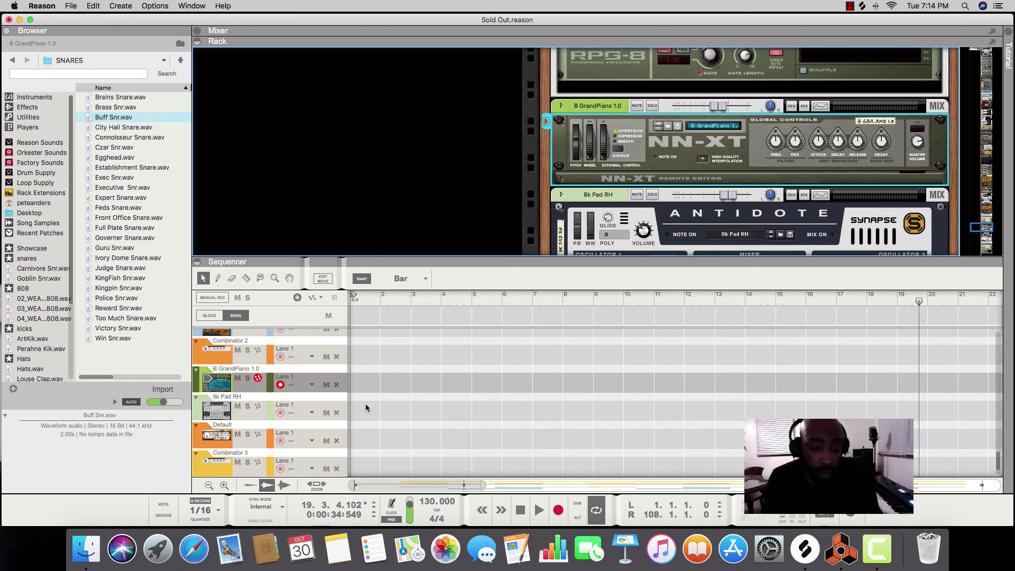
Look through the song's instrument tracks in the sequencer and the devices stacked in the rack.
scroll(304, 383, "up", 10)
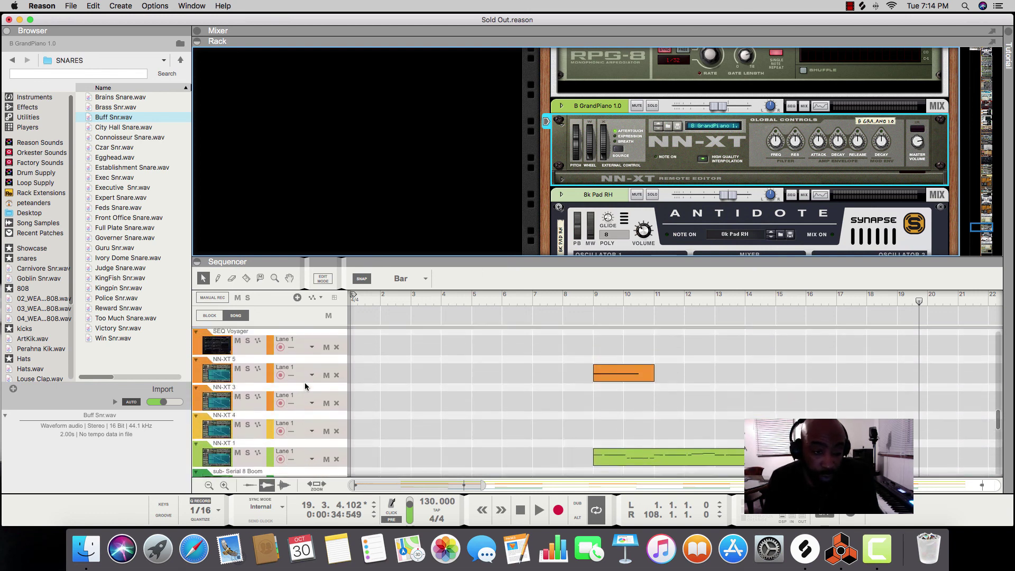
scroll(305, 383, "down", 8)
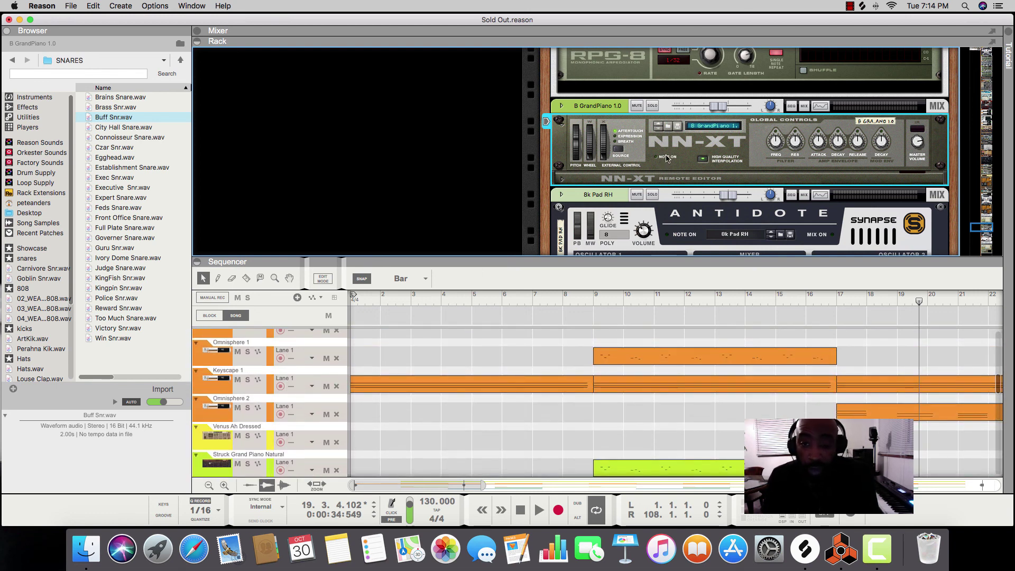
scroll(668, 157, "up", 2)
scroll(487, 421, "down", 5)
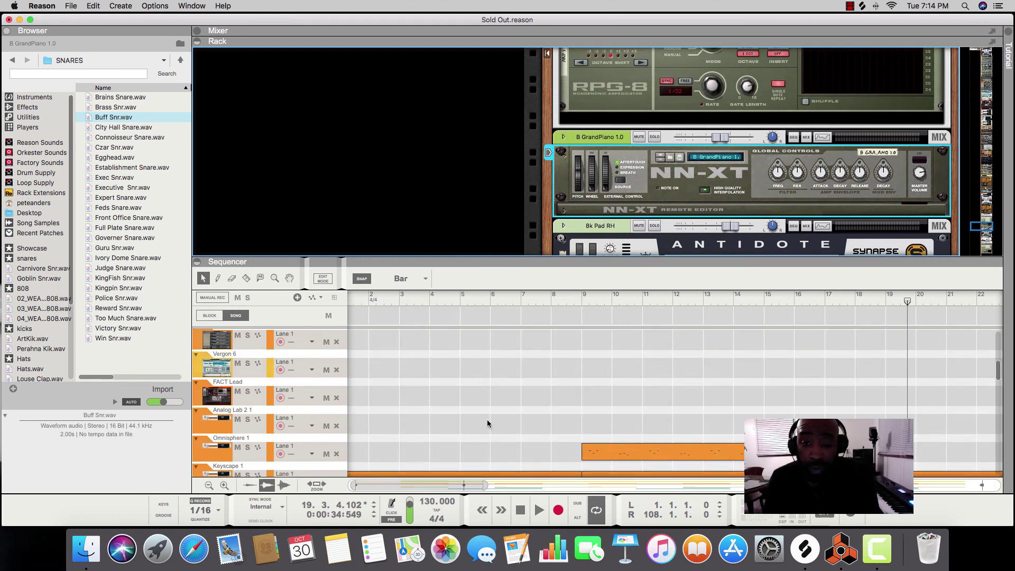
scroll(487, 424, "up", 3)
scroll(487, 423, "down", 2)
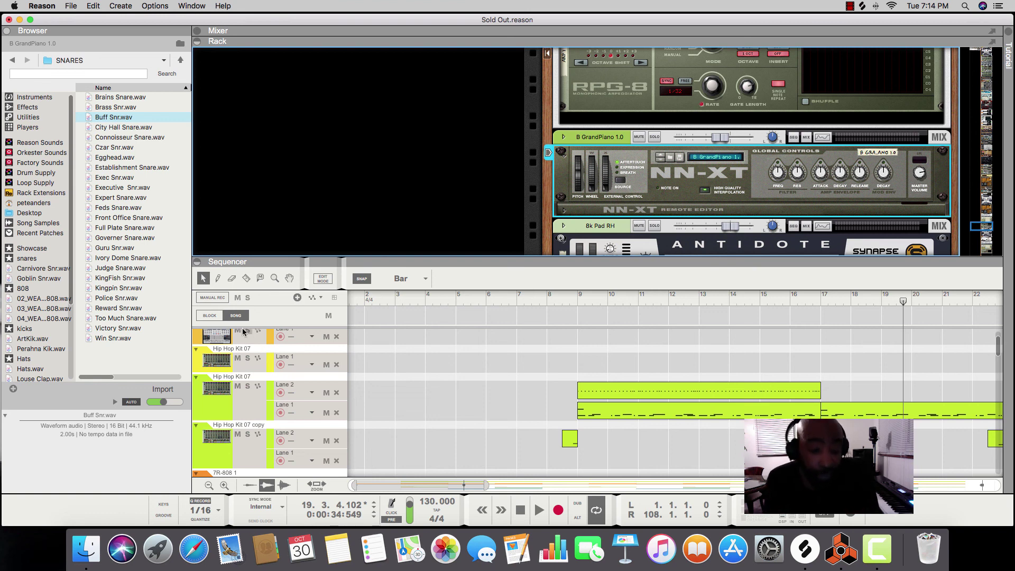
scroll(257, 402, "down", 5)
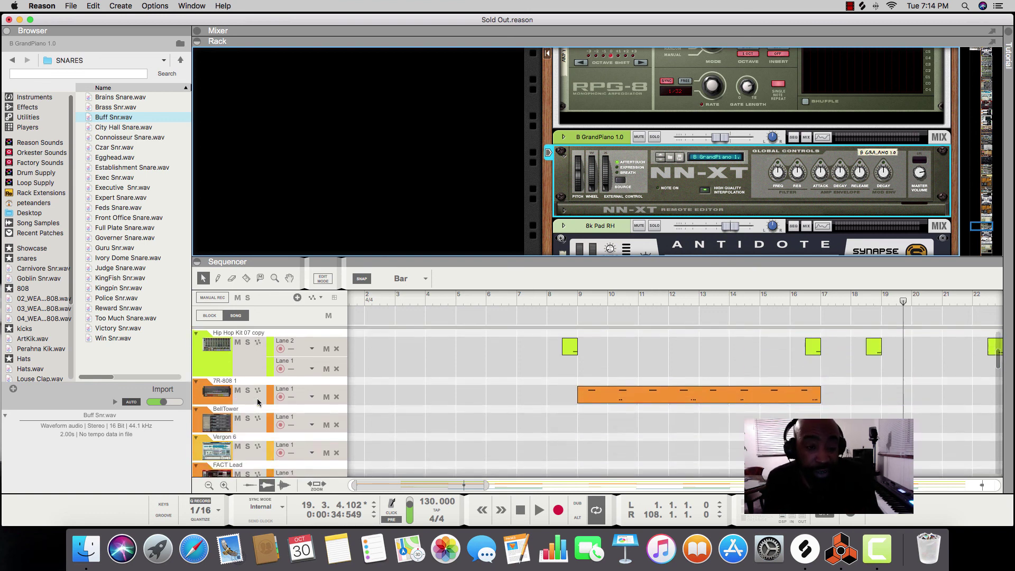
scroll(257, 402, "up", 8)
scroll(259, 400, "down", 8)
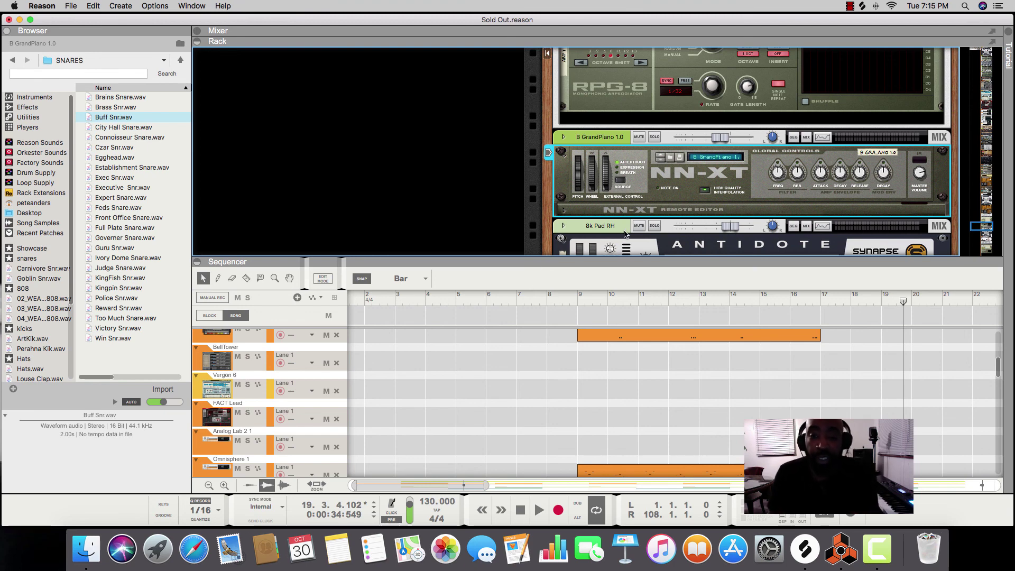
scroll(627, 233, "down", 15)
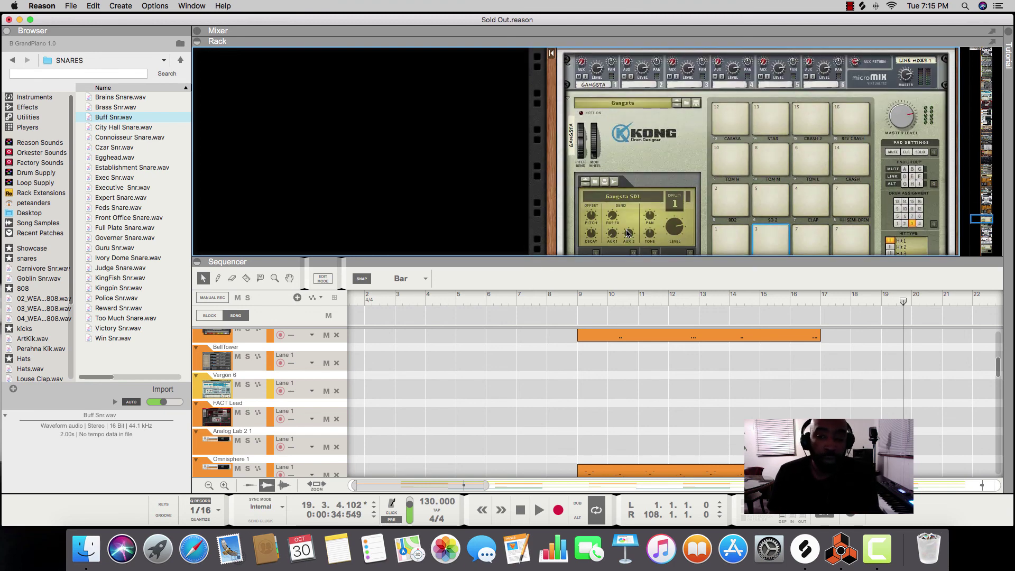
scroll(628, 233, "up", 15)
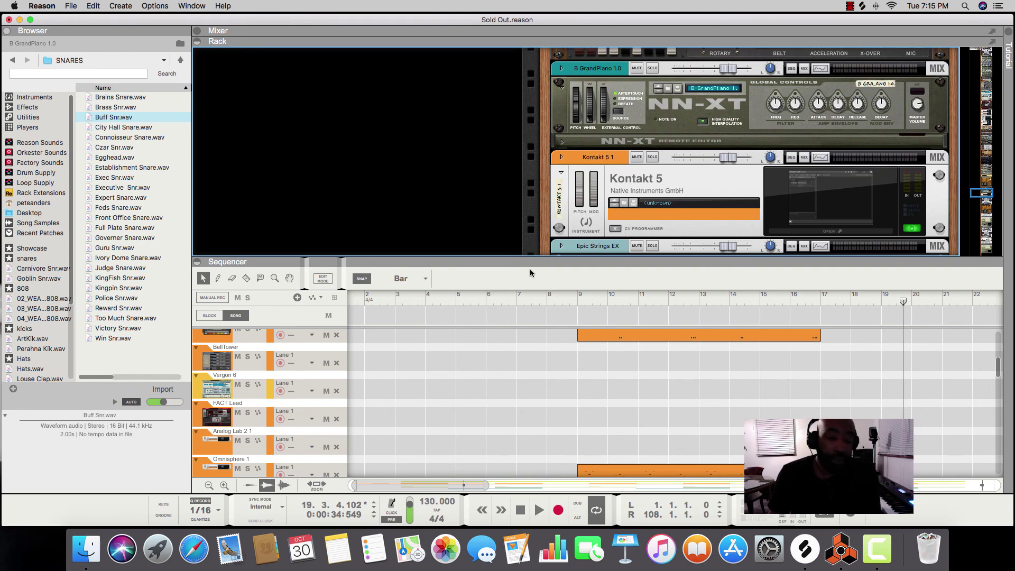
Select the two-lane Hip Hop Kit 07 track, then enable and run the pattern section of its Redrum.
scroll(325, 402, "up", 8)
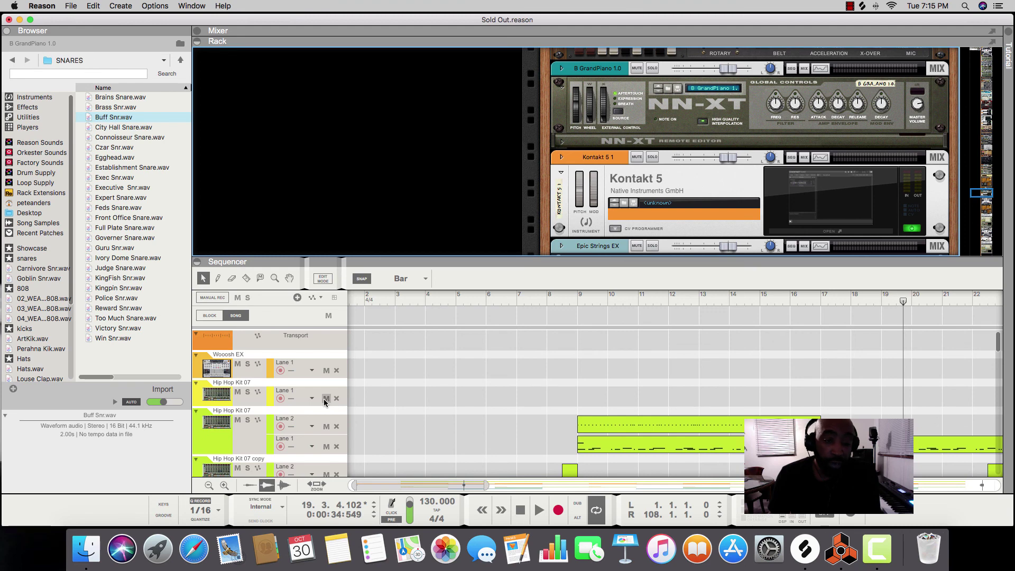
scroll(324, 402, "down", 1)
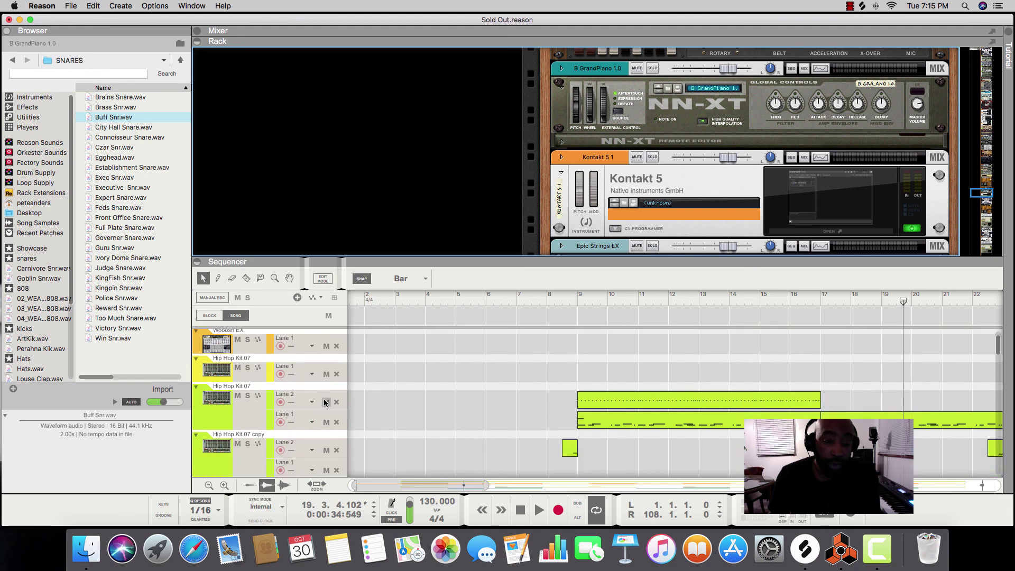
left_click(270, 420)
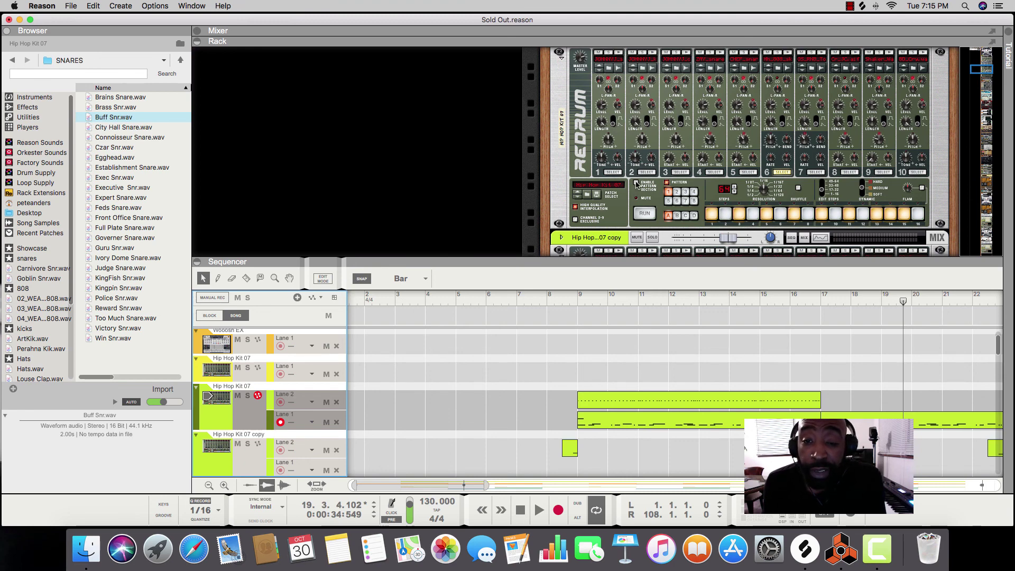
left_click(637, 183)
left_click(635, 215)
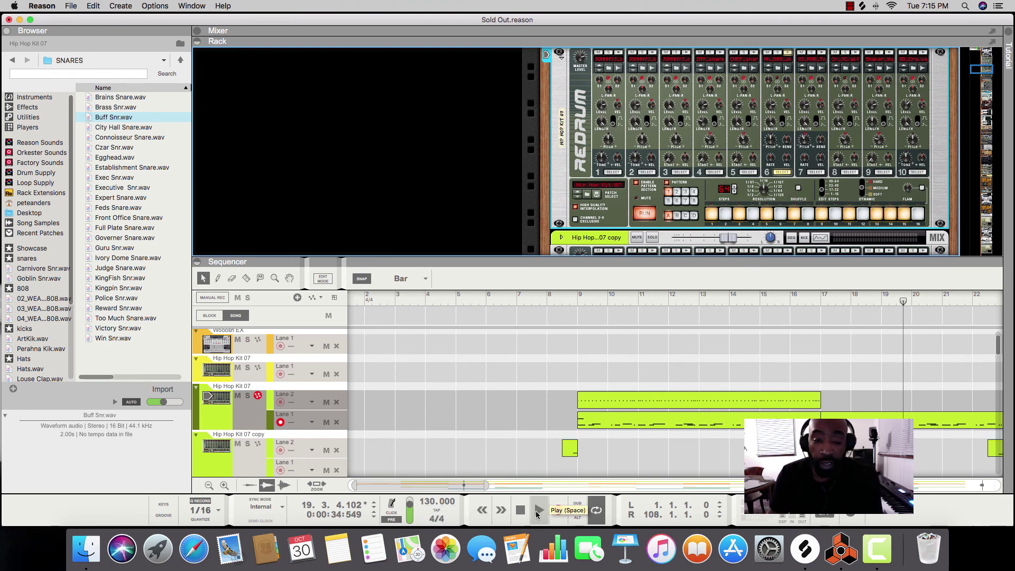
Play the song from bar 9 and disable the Hip Hop Kit 07 Redrum's pattern section before stopping playback.
left_click(578, 296)
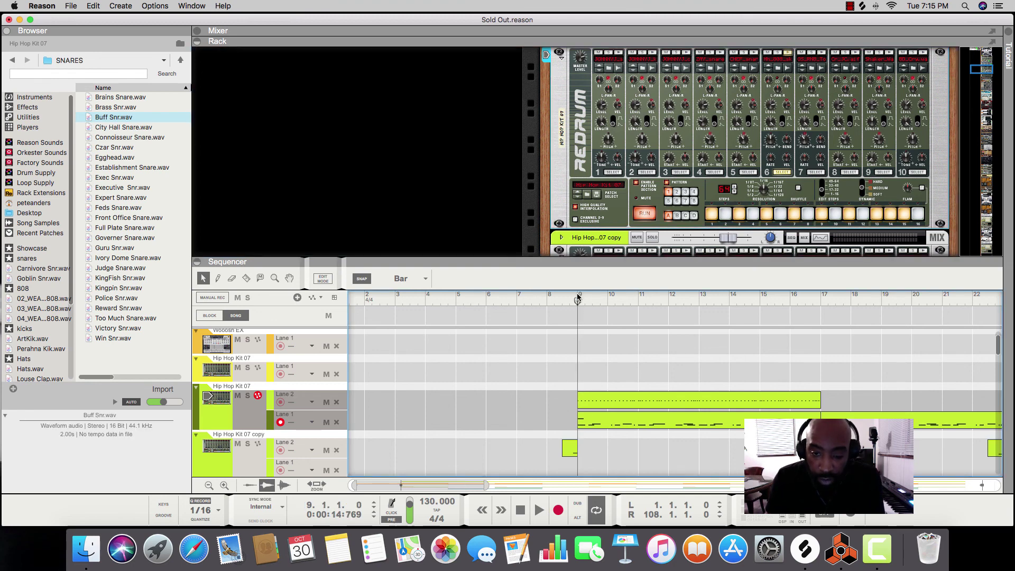
left_click(538, 510)
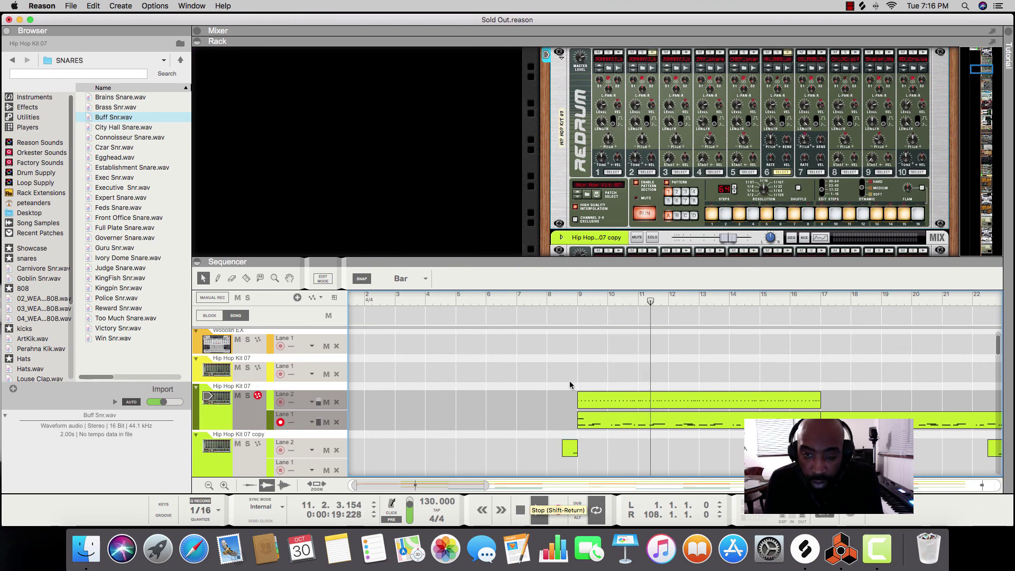
left_click(637, 183)
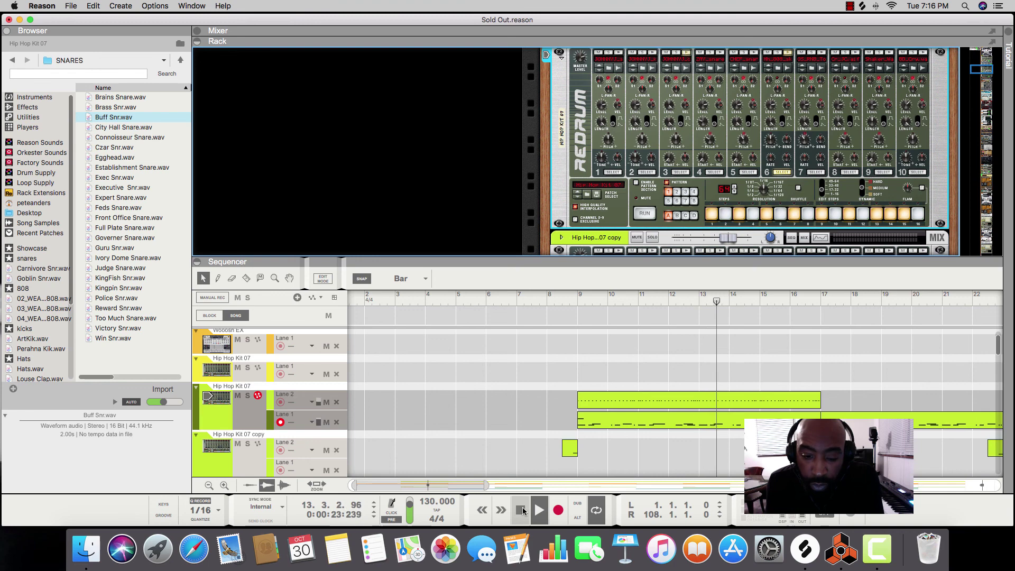
left_click(523, 511)
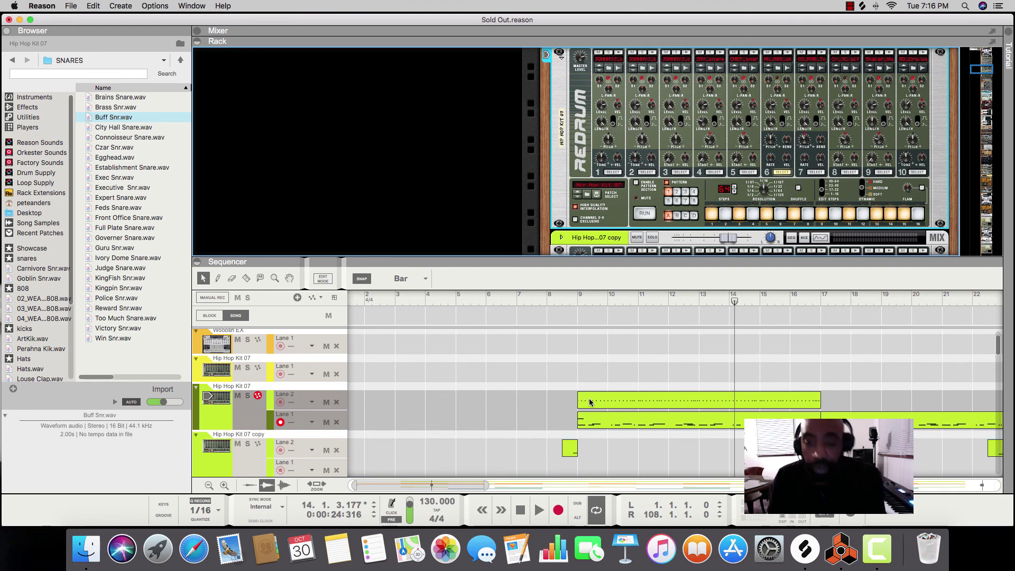
scroll(586, 380, "down", 1)
scroll(586, 381, "left", 1)
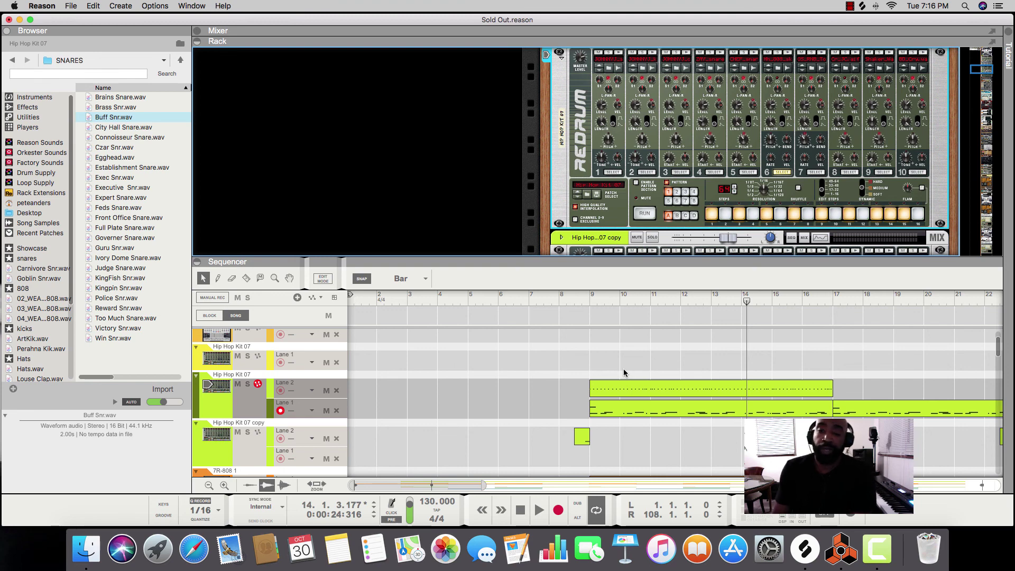
scroll(603, 201, "up", 2)
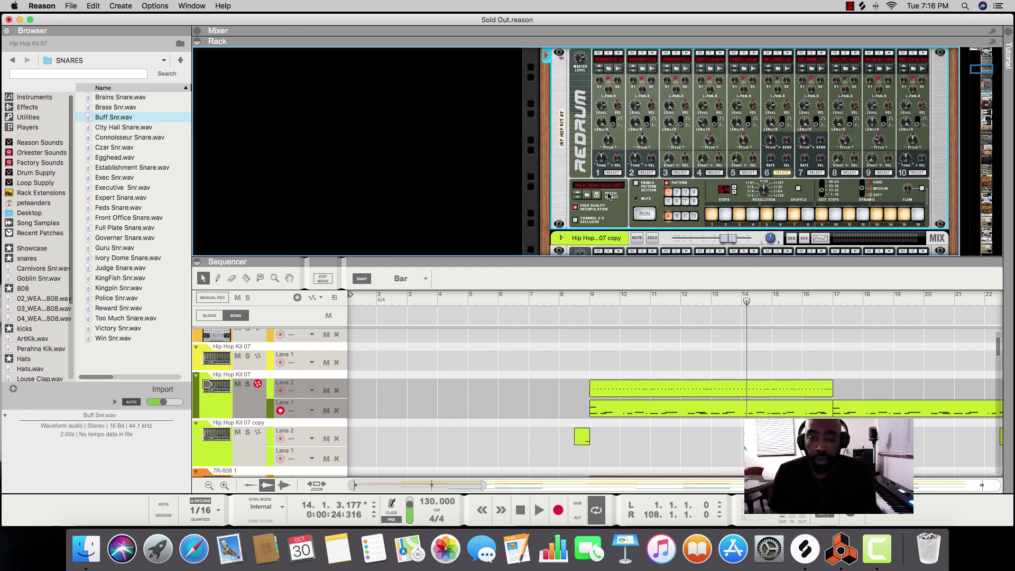